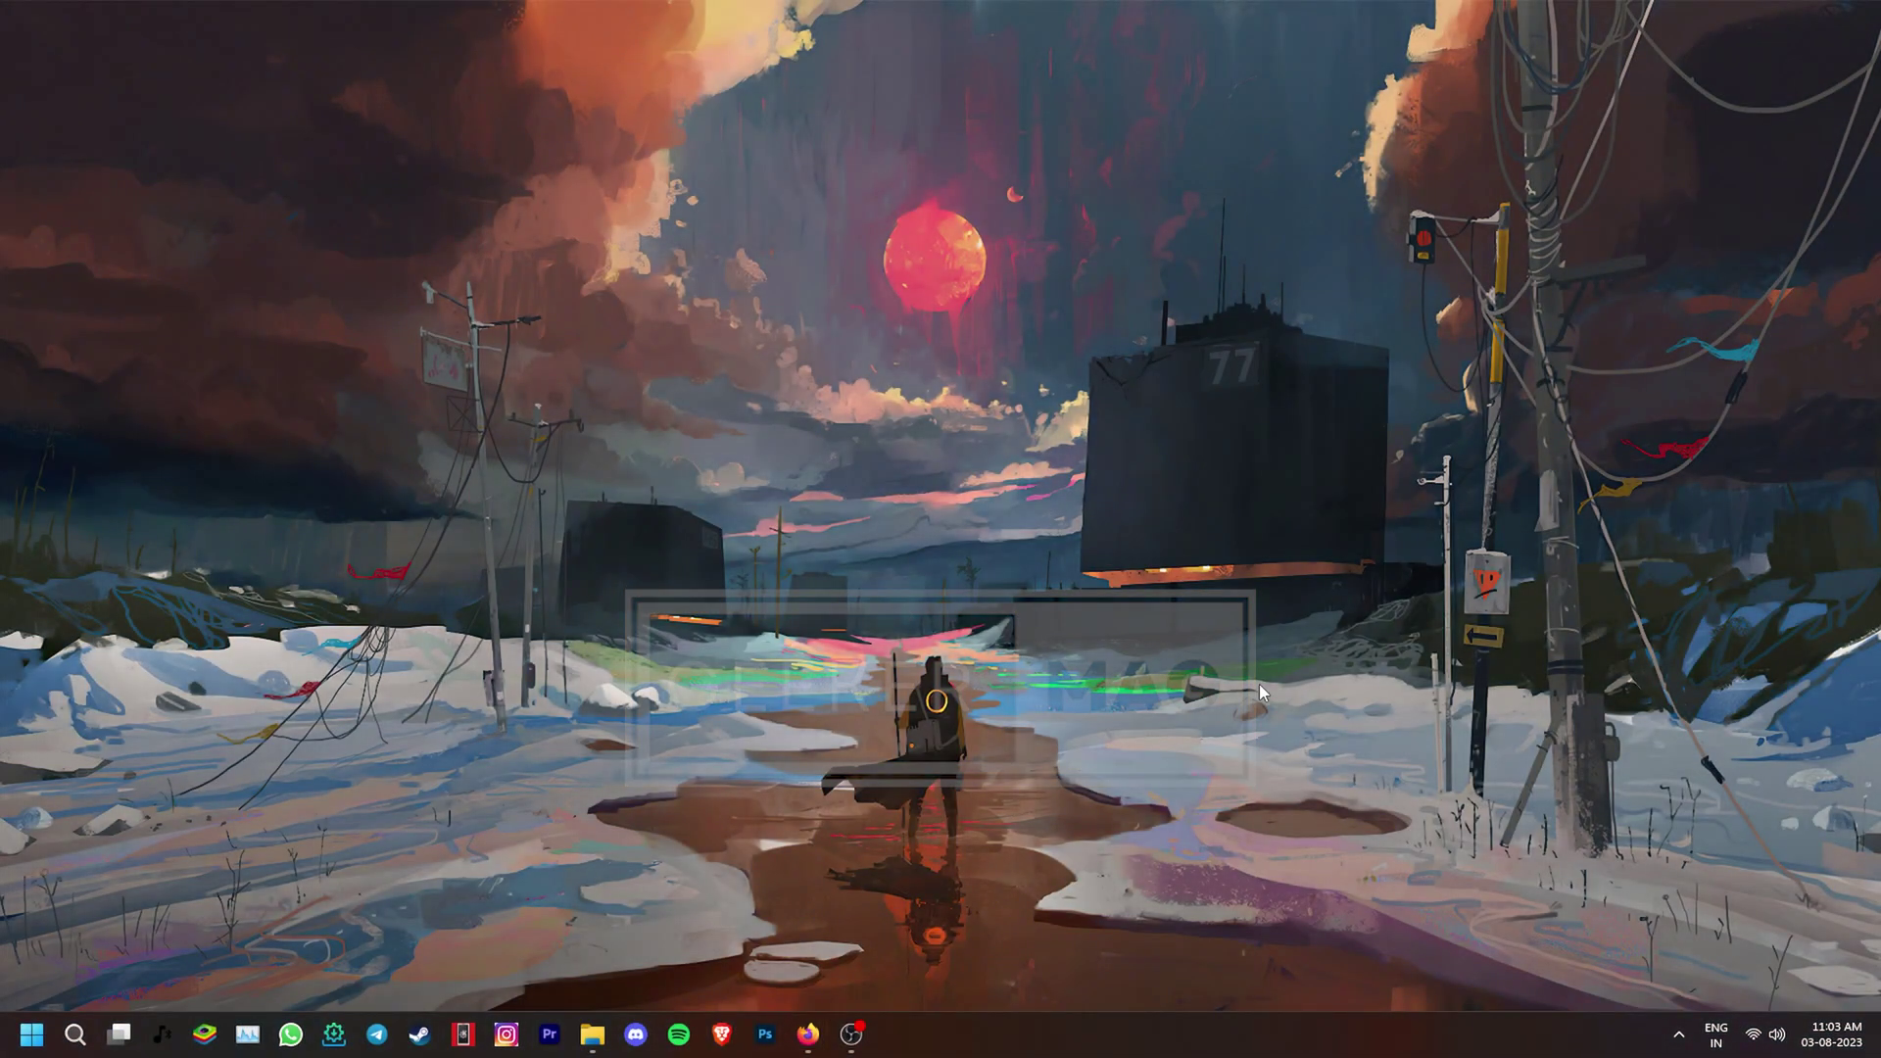
- Tick Virtual Machine Platform in the Windows Features list and confirm with OK
left_click(79, 1034)
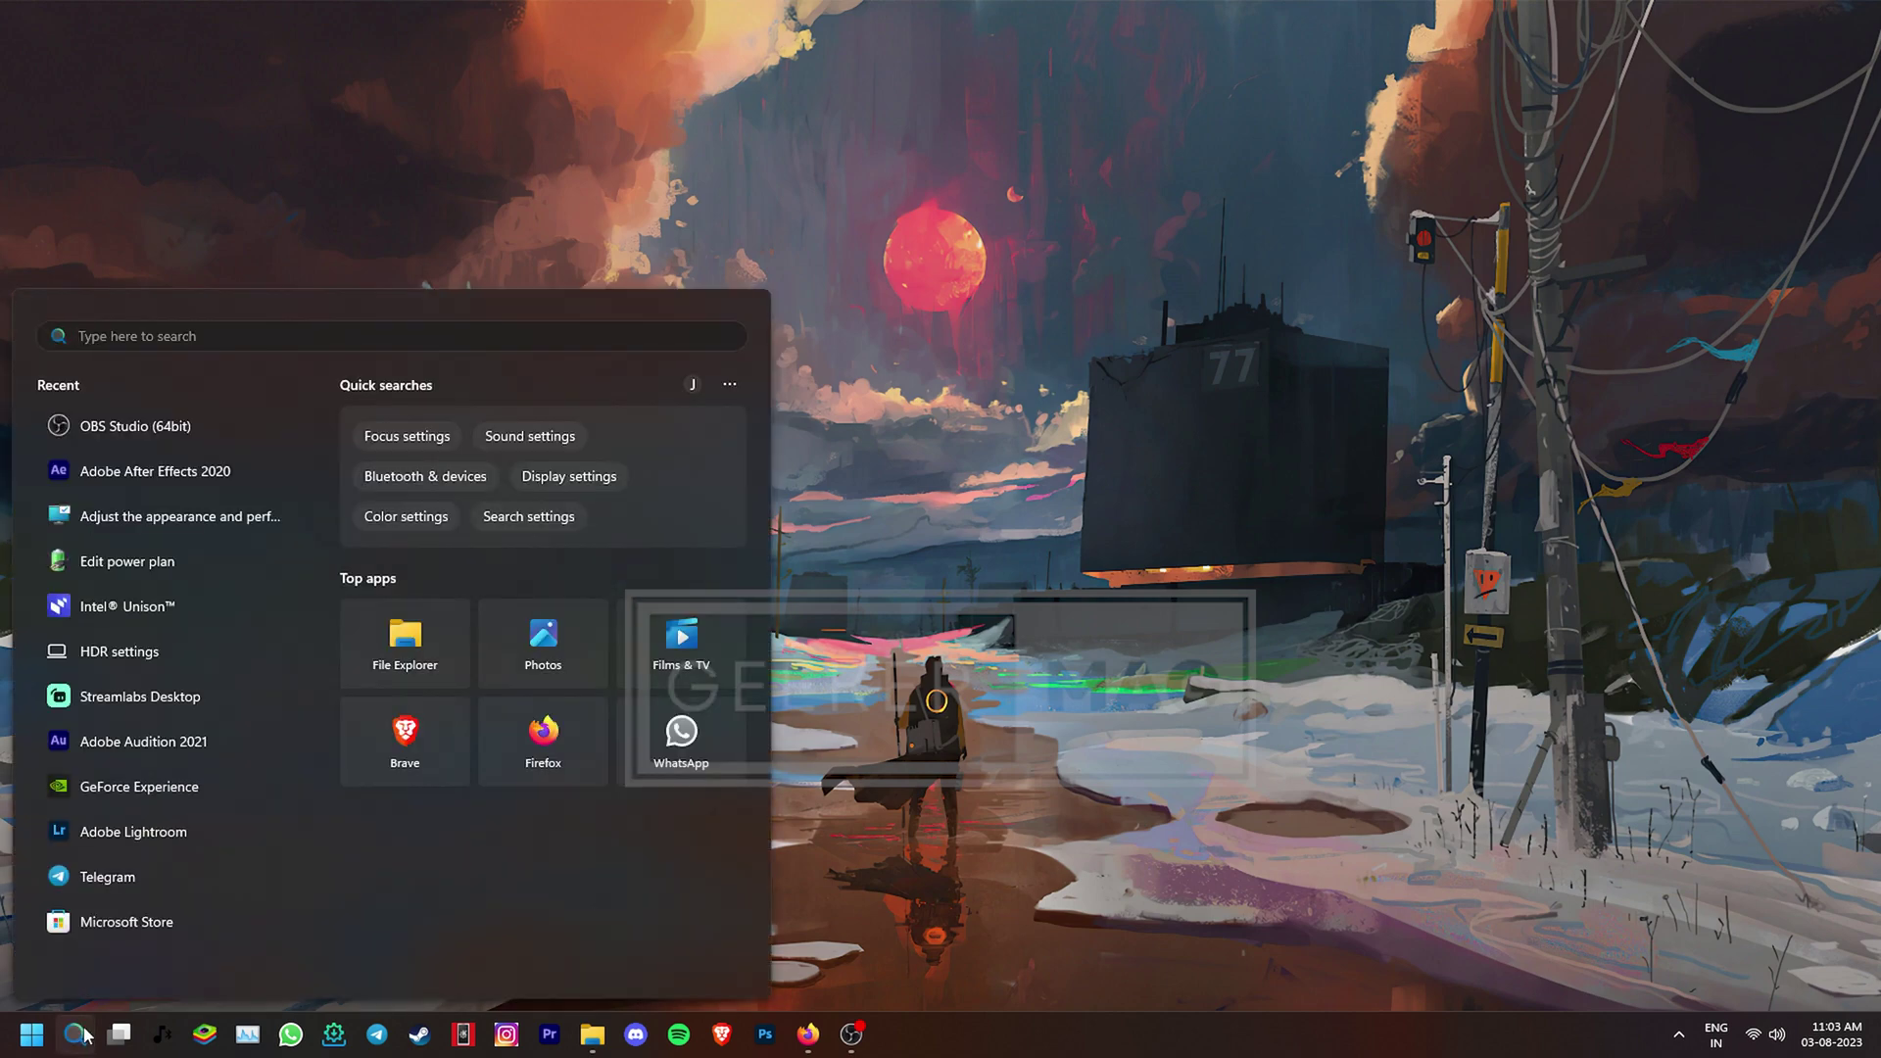
type("turn windows features")
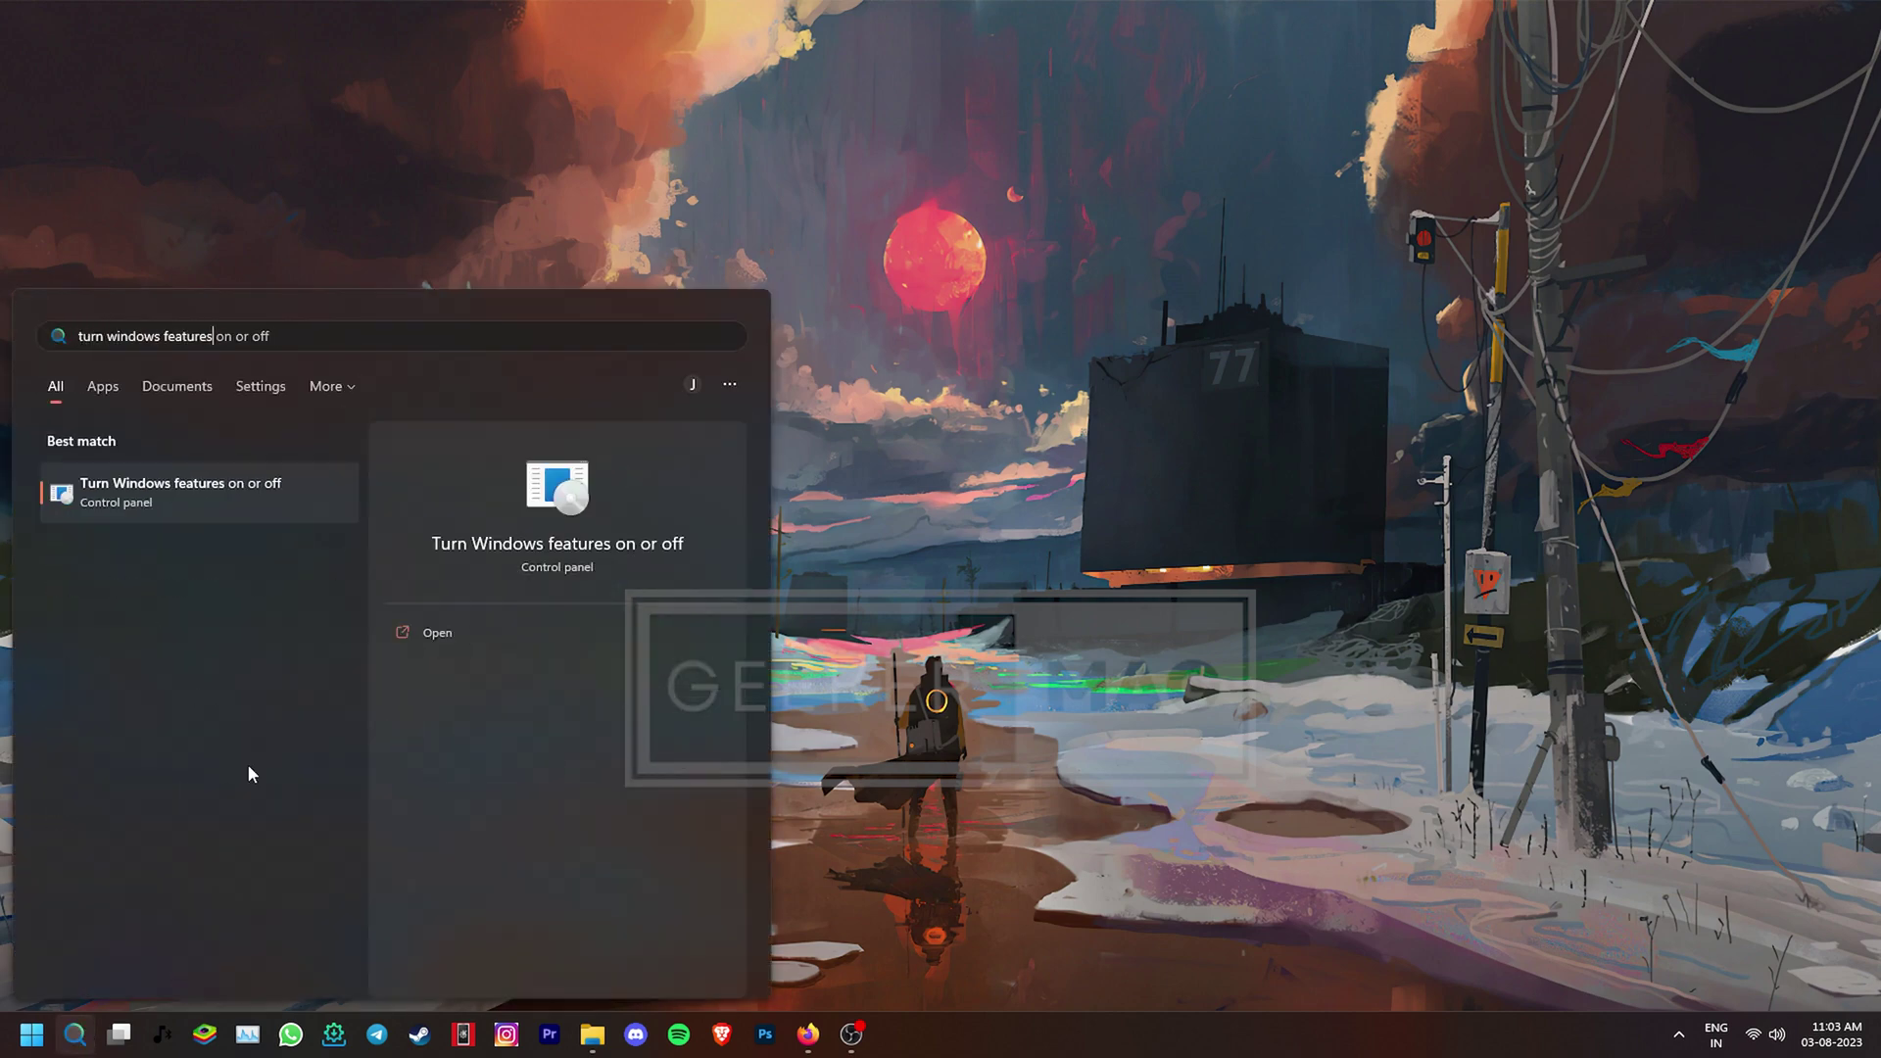
left_click(219, 503)
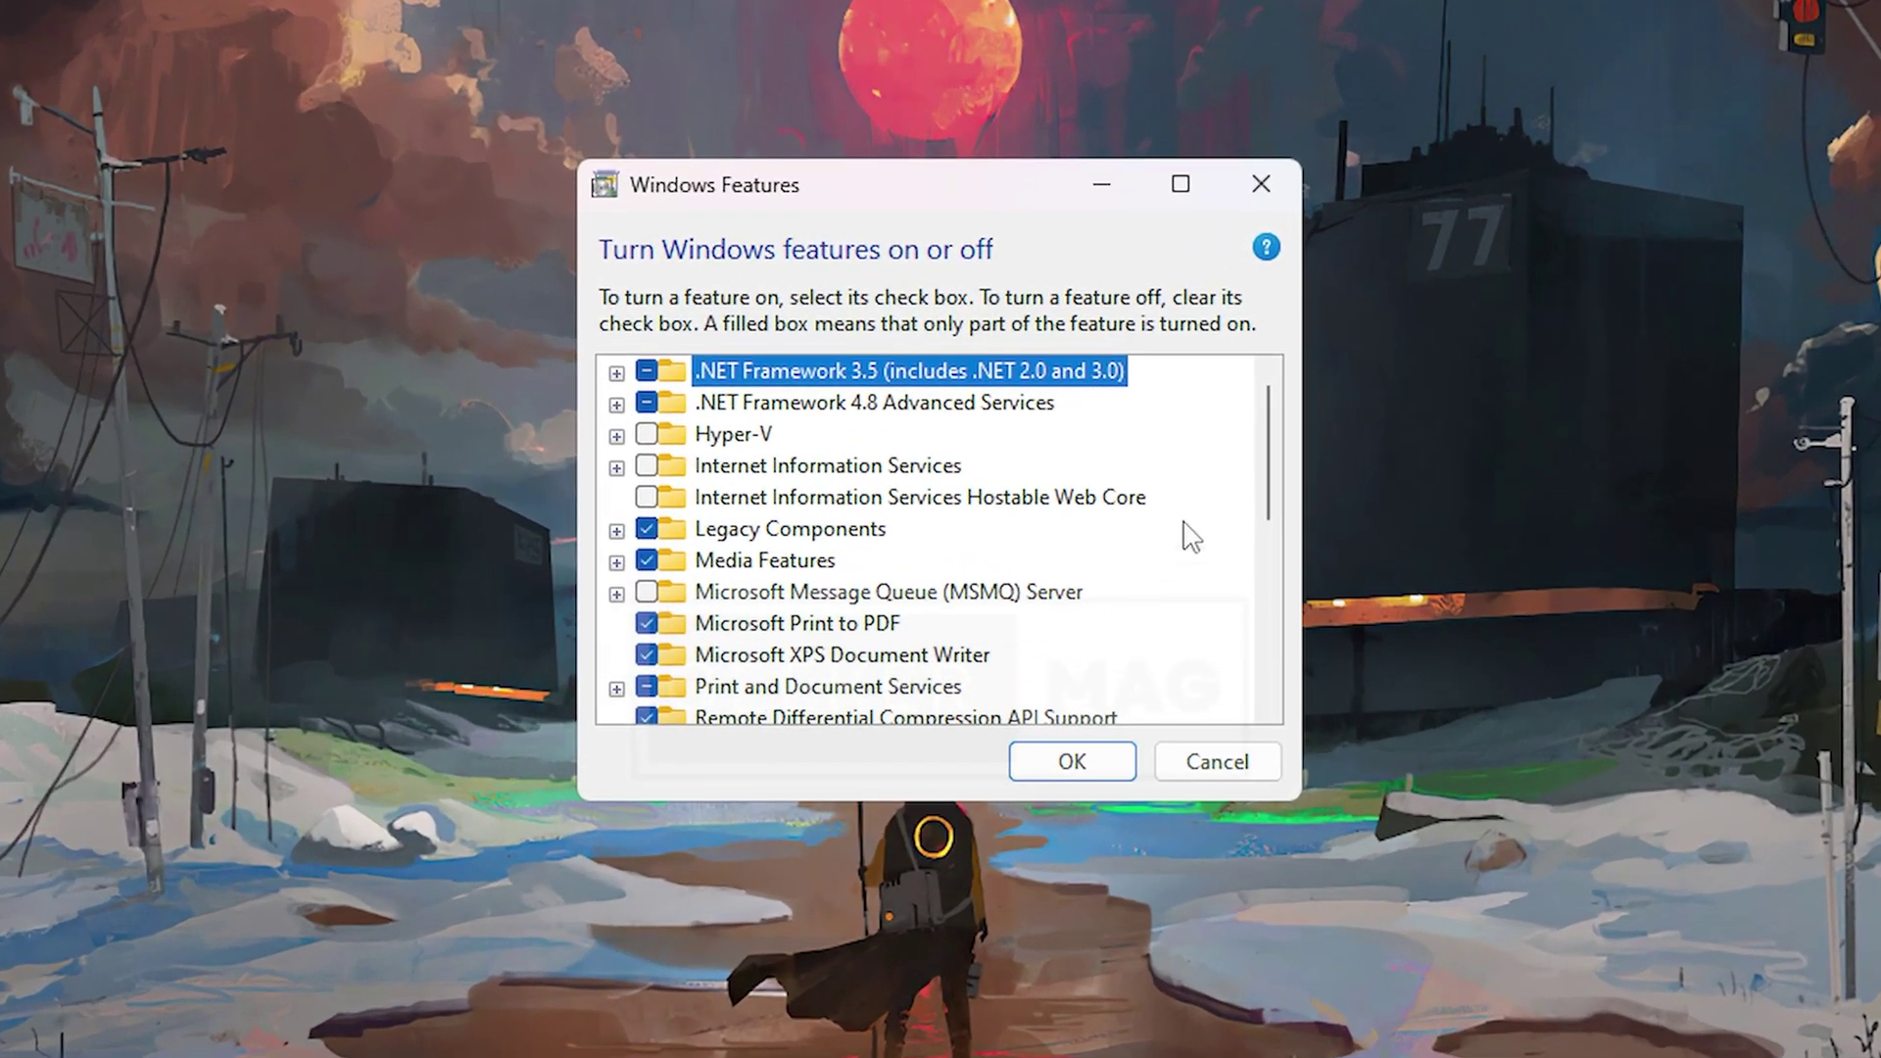
left_click_drag(1195, 497, 1270, 618)
left_click(840, 605)
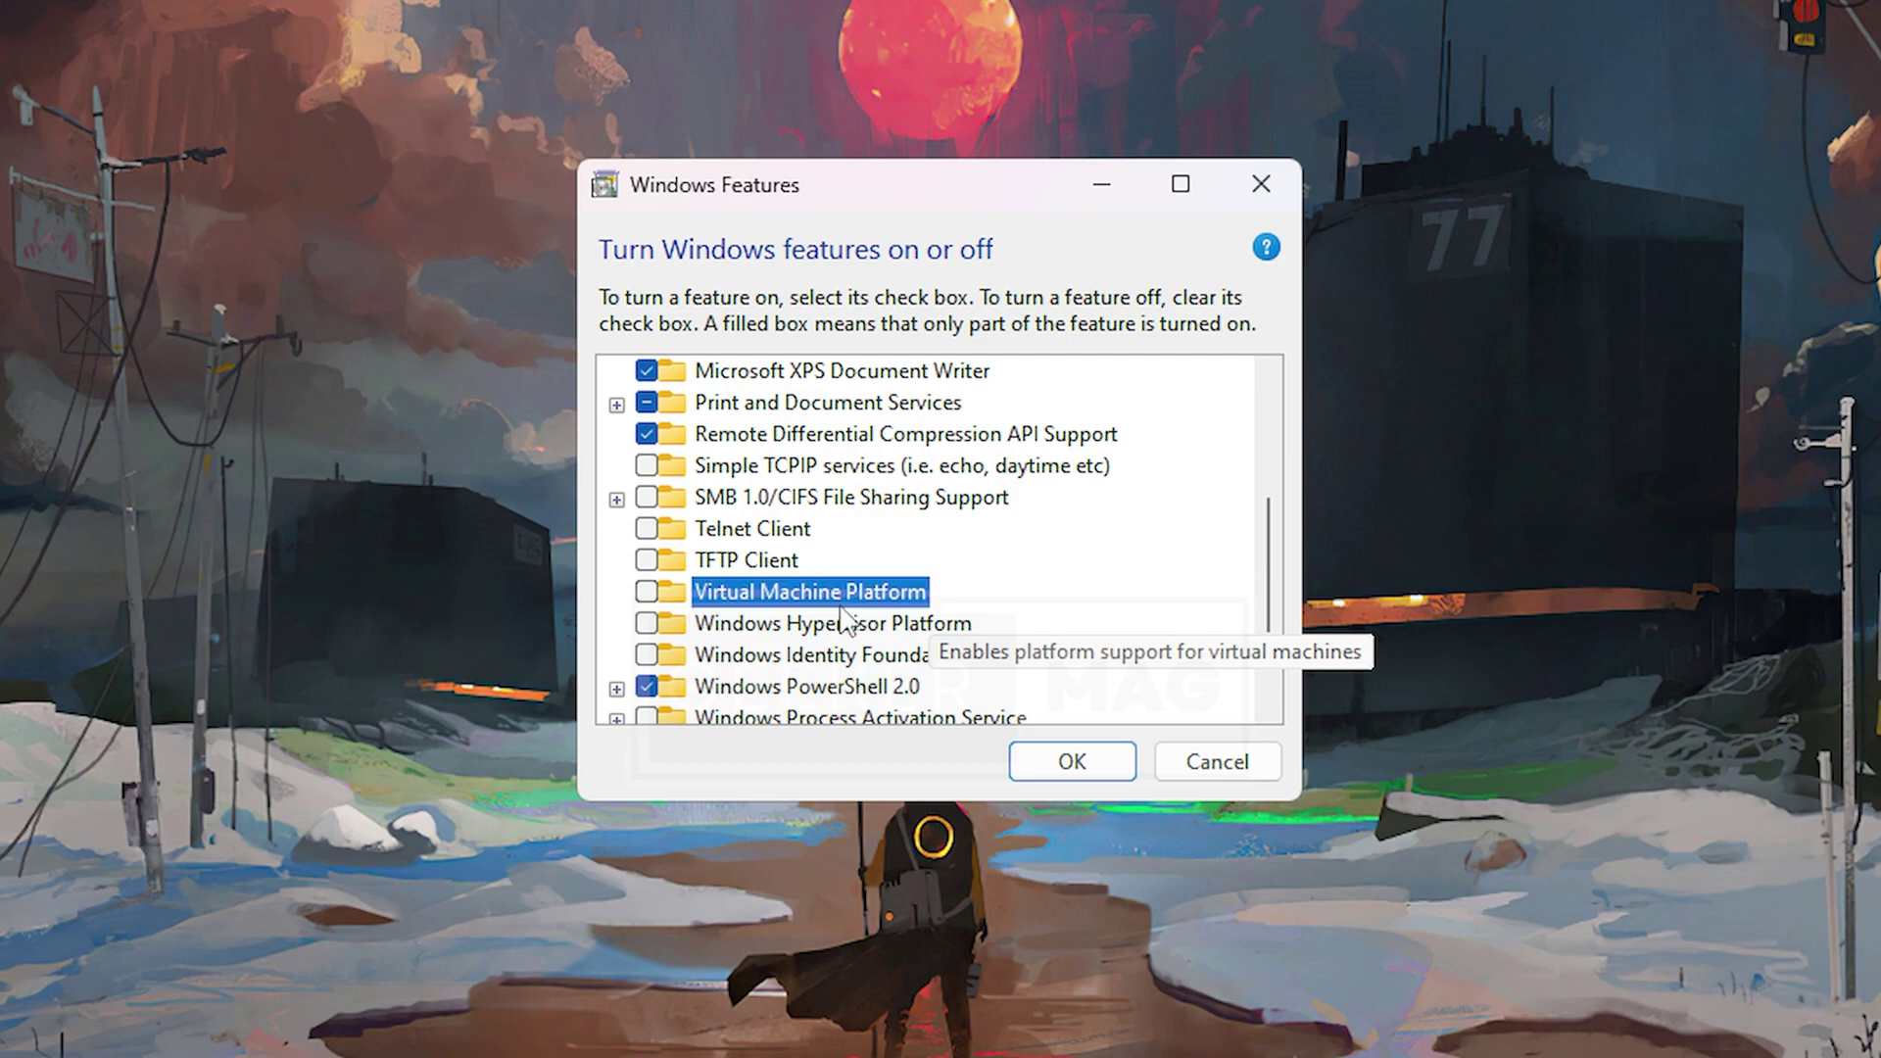
left_click(648, 595)
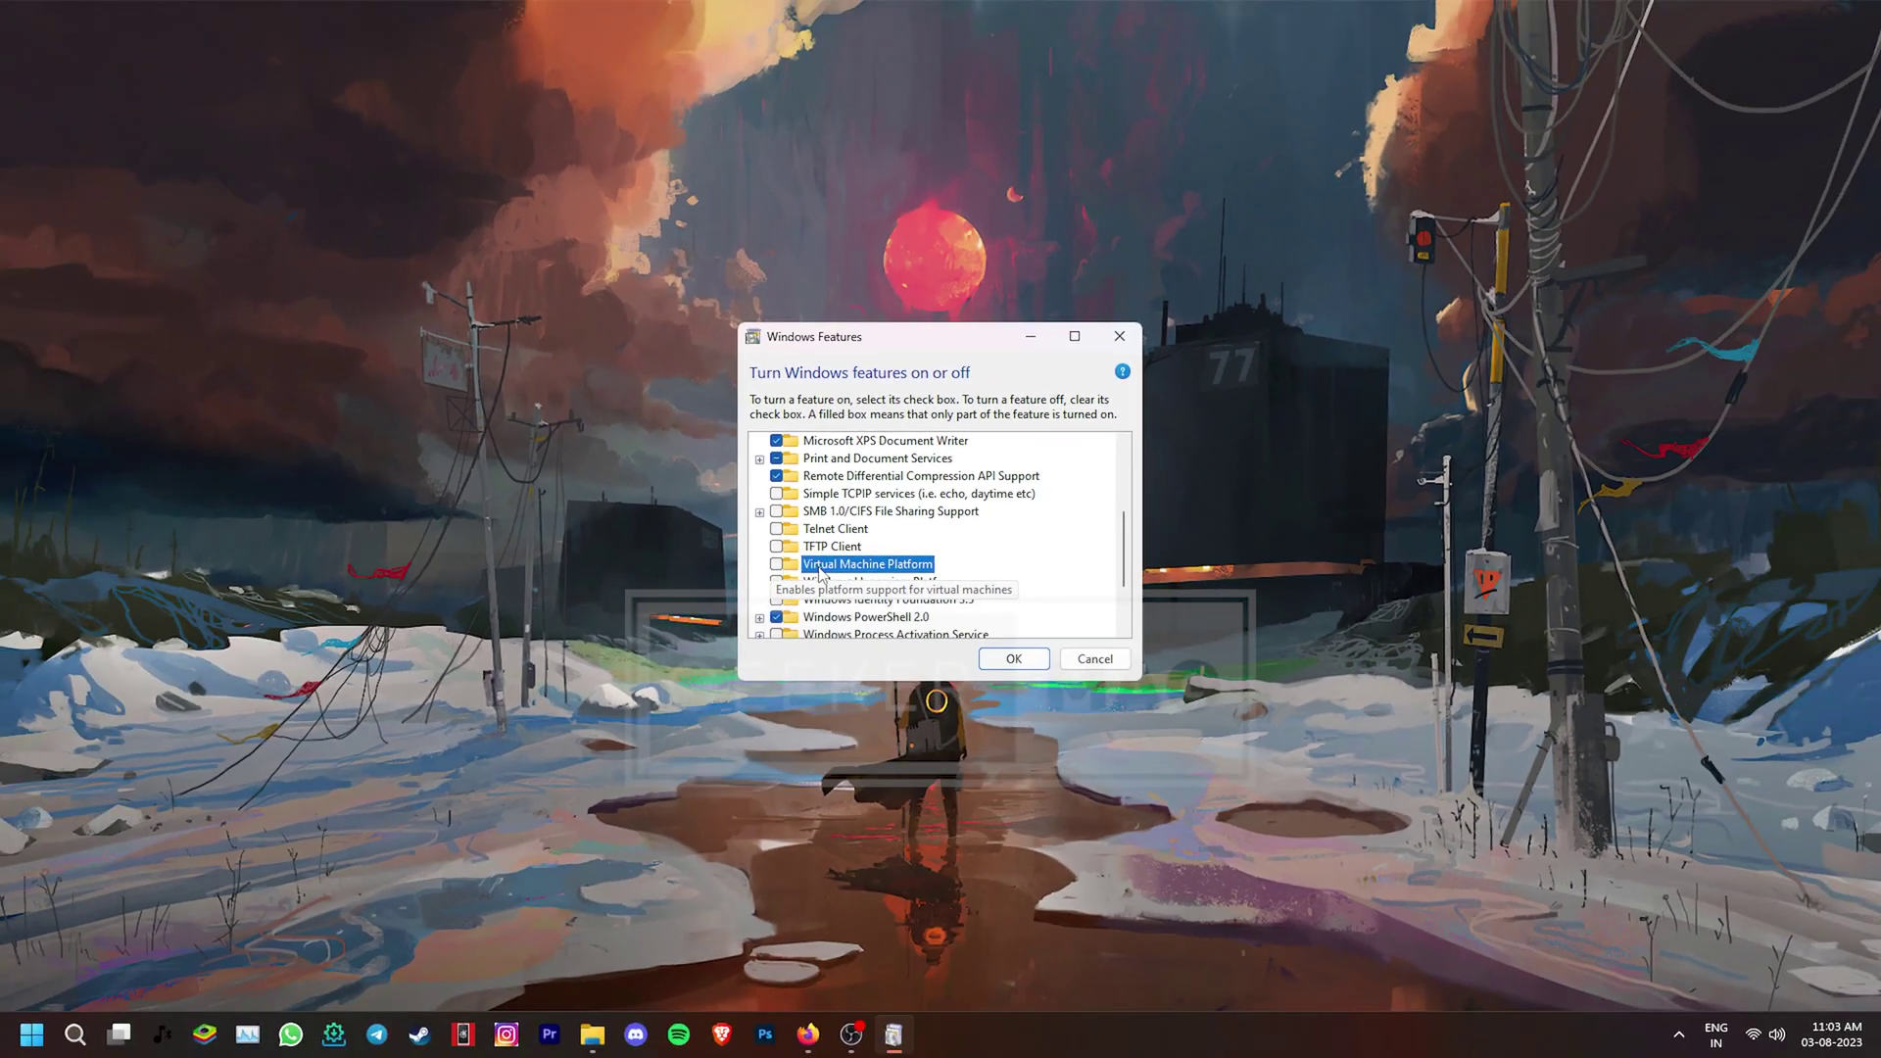
left_click(1045, 714)
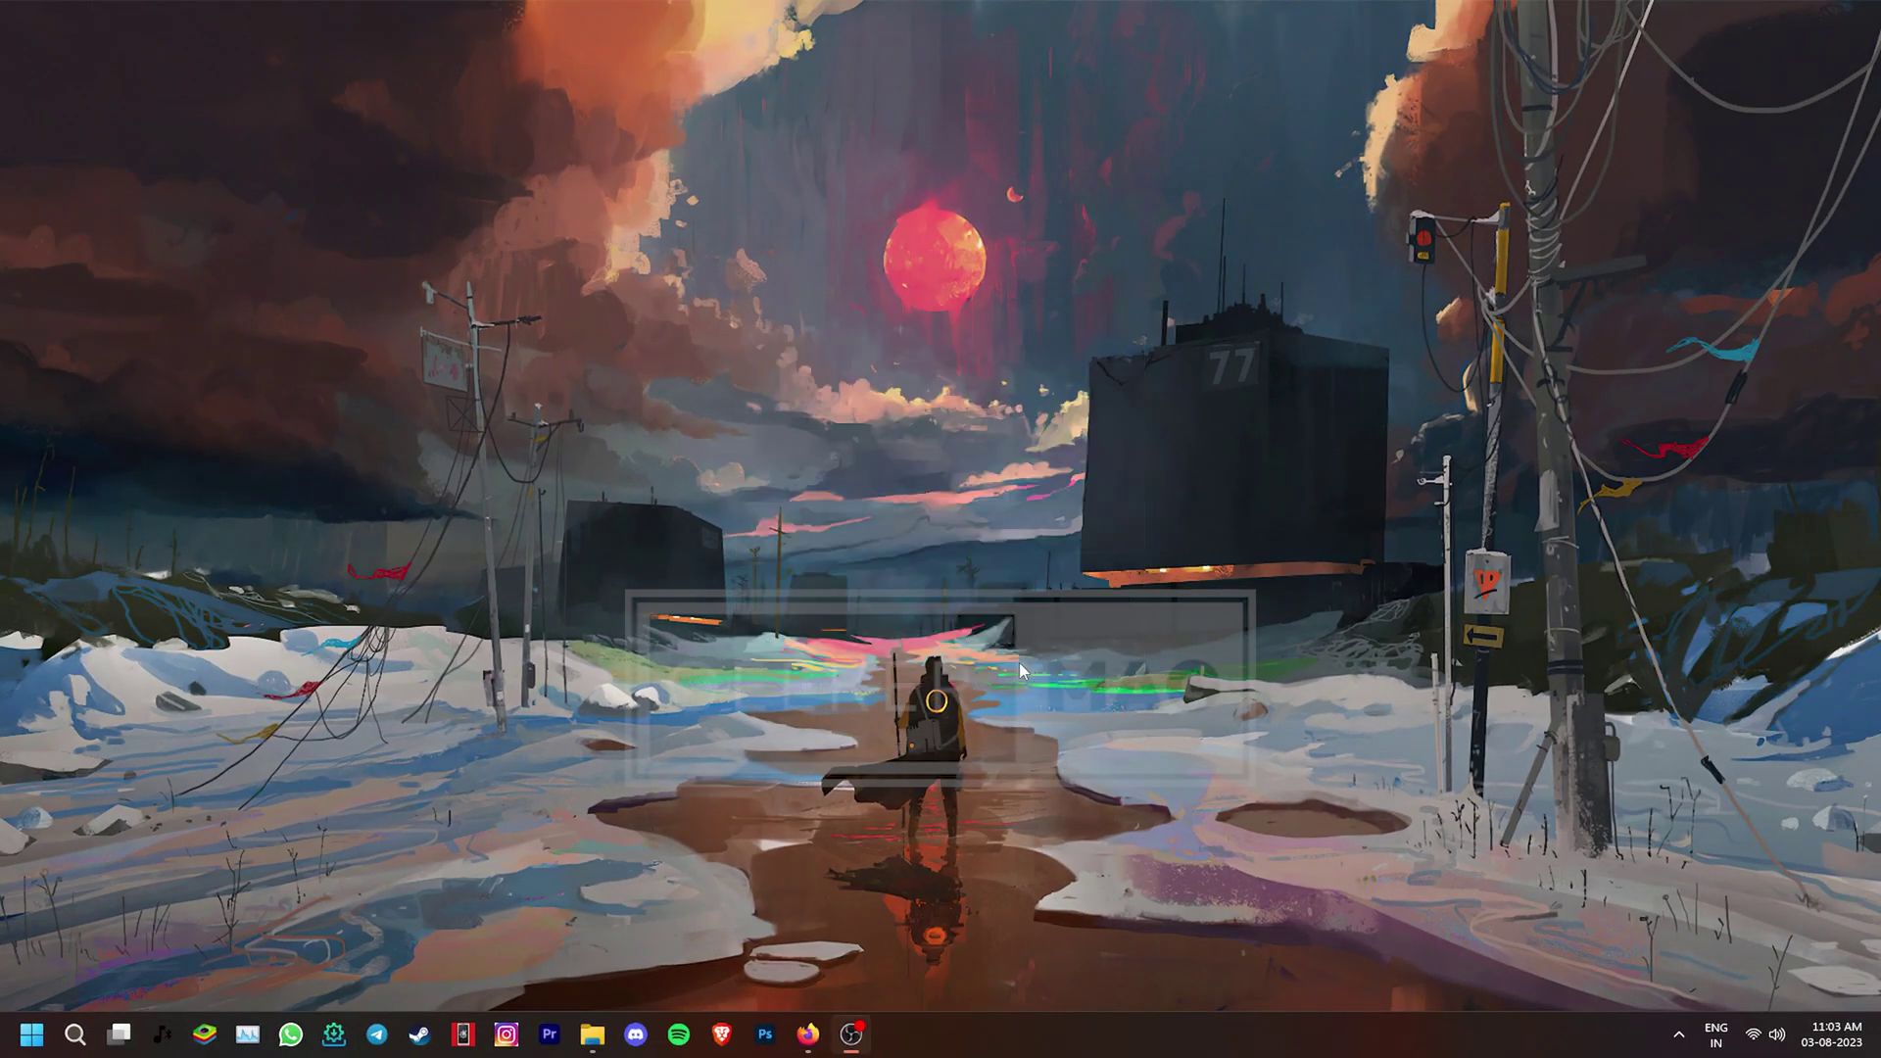
left_click(74, 1034)
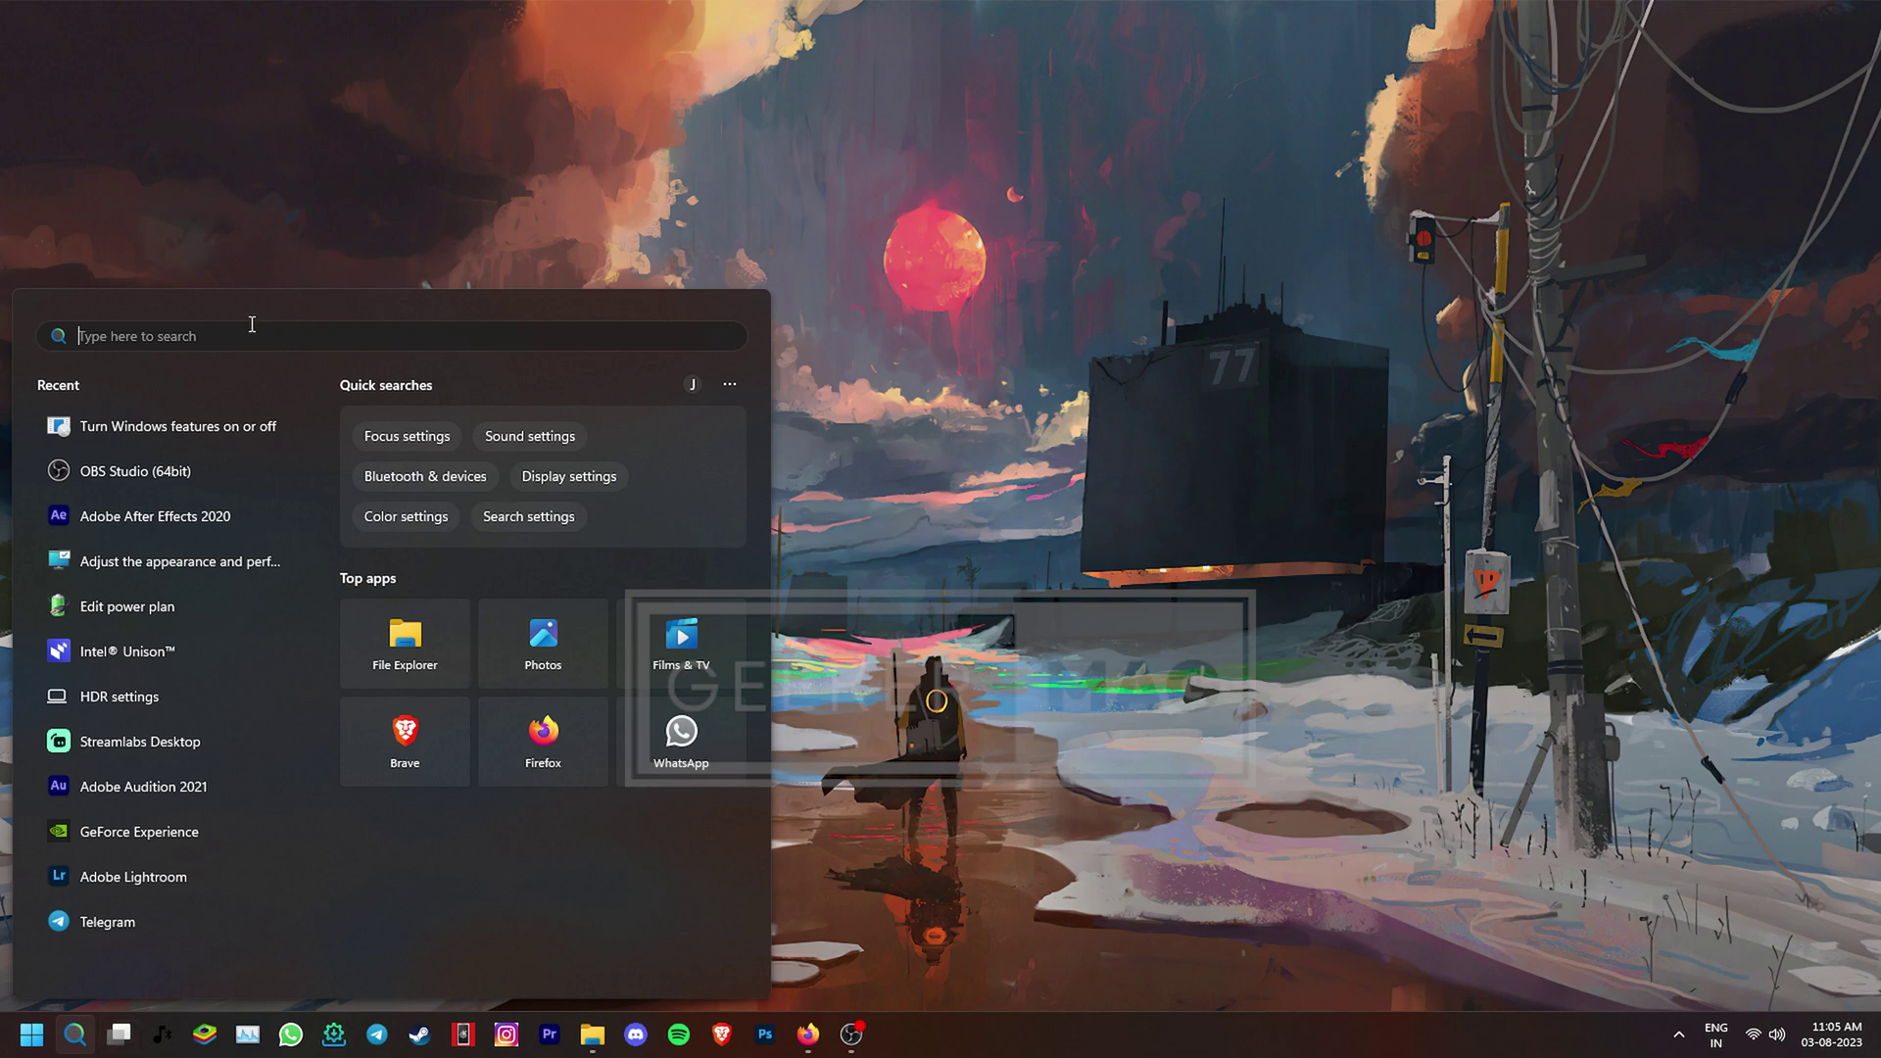
type("core isolation")
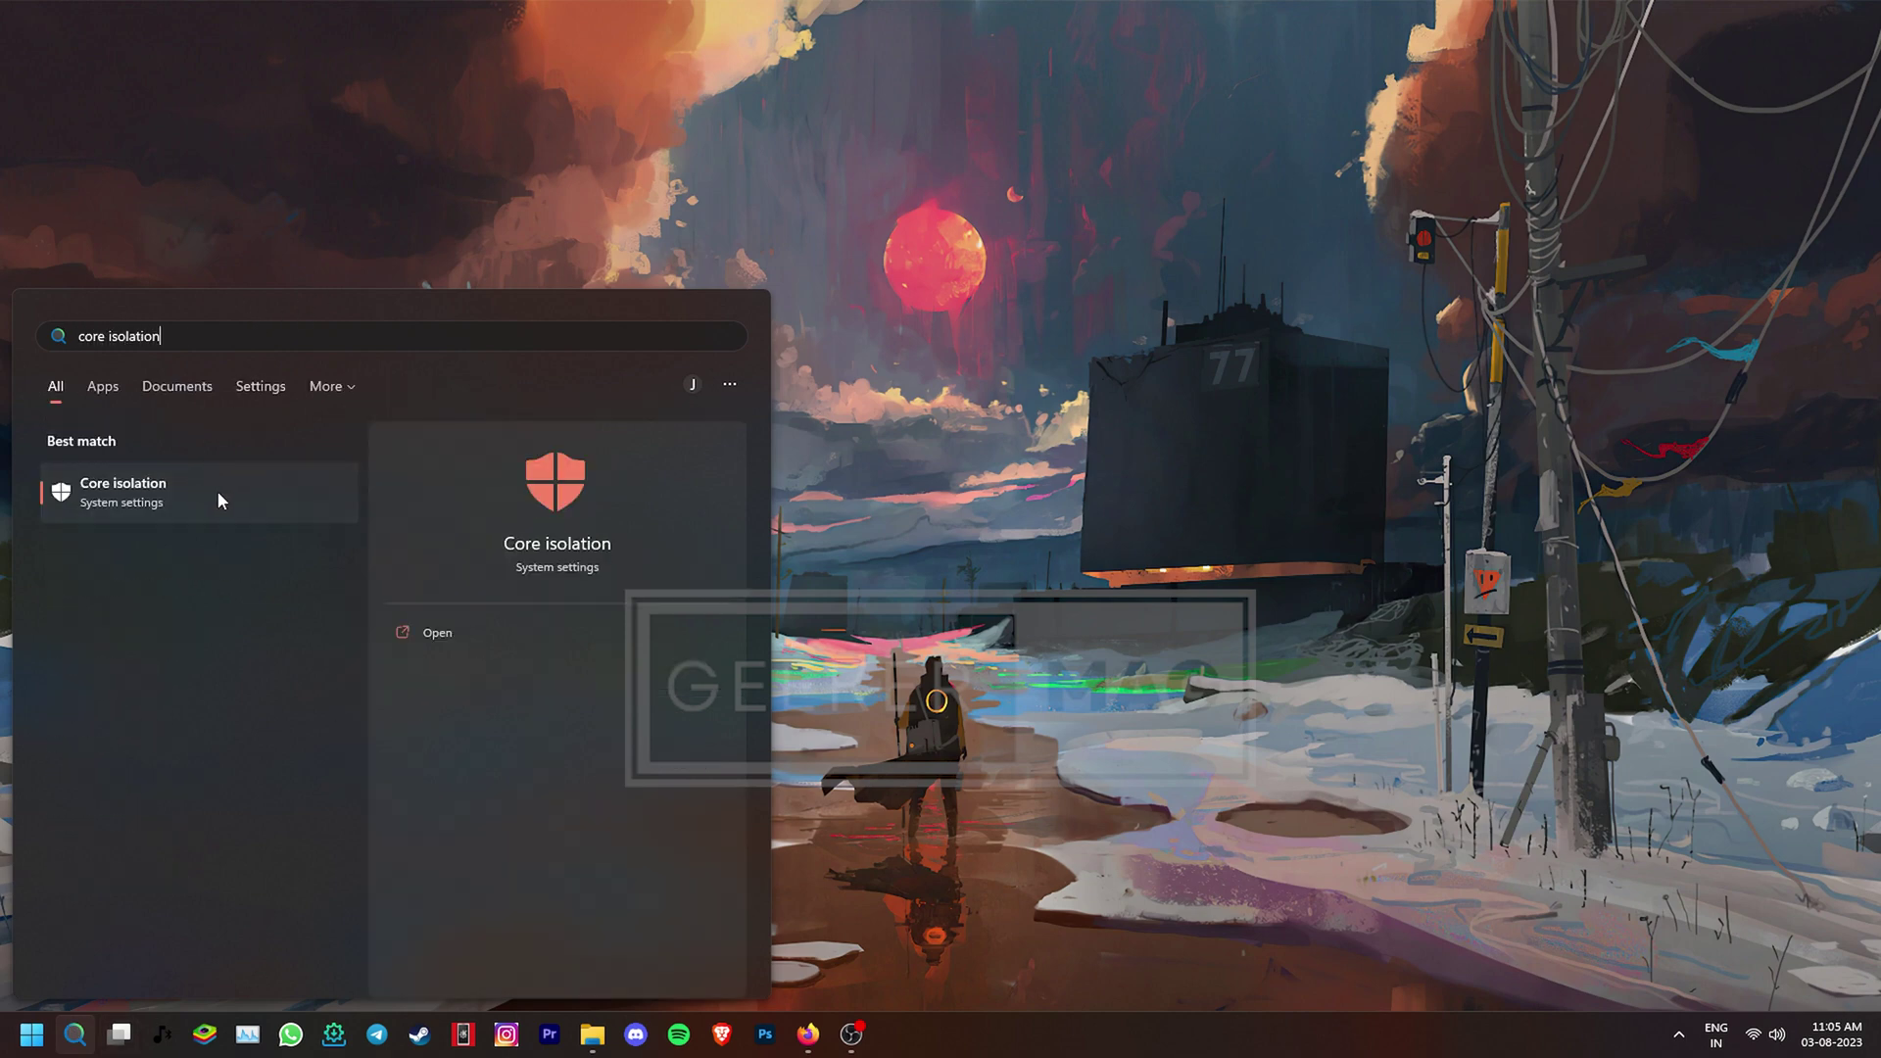
left_click(190, 490)
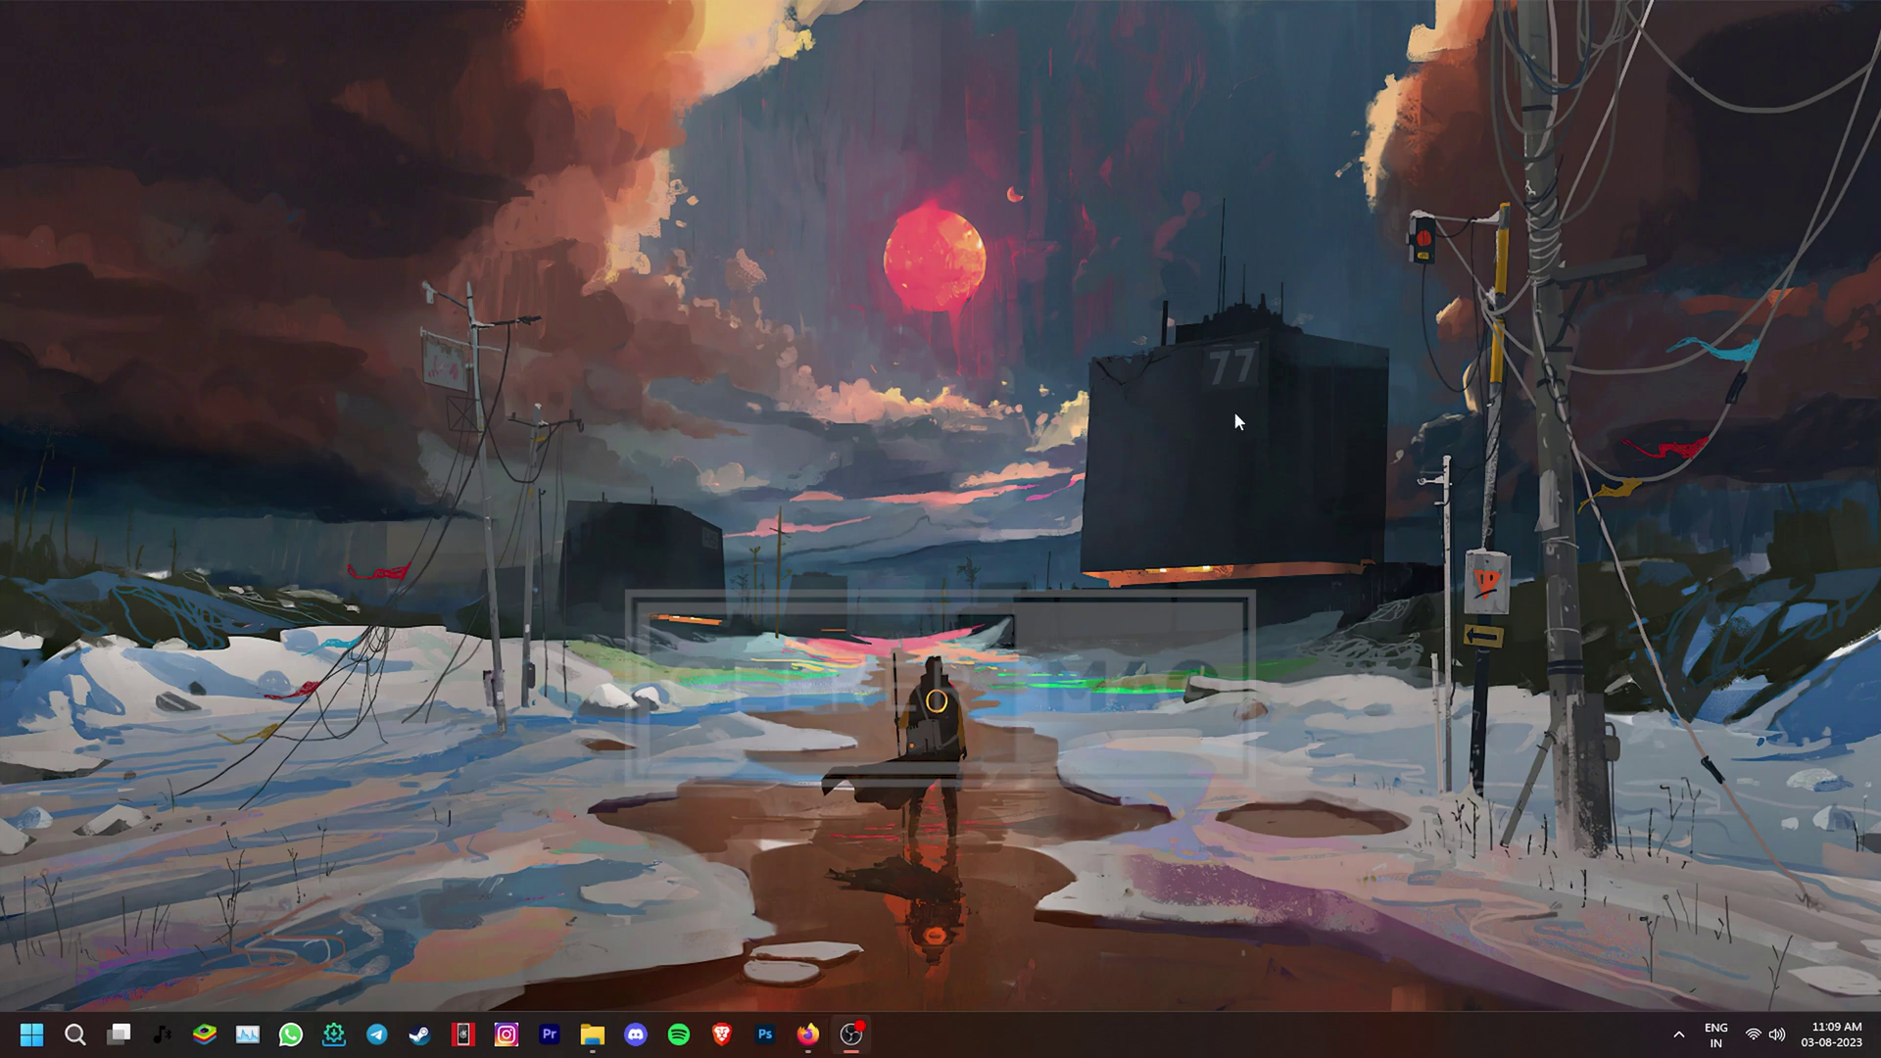
- Find the GeForce 16 Series GTX 1660 Ti driver, download it and run the installer
mouse_move(807, 1034)
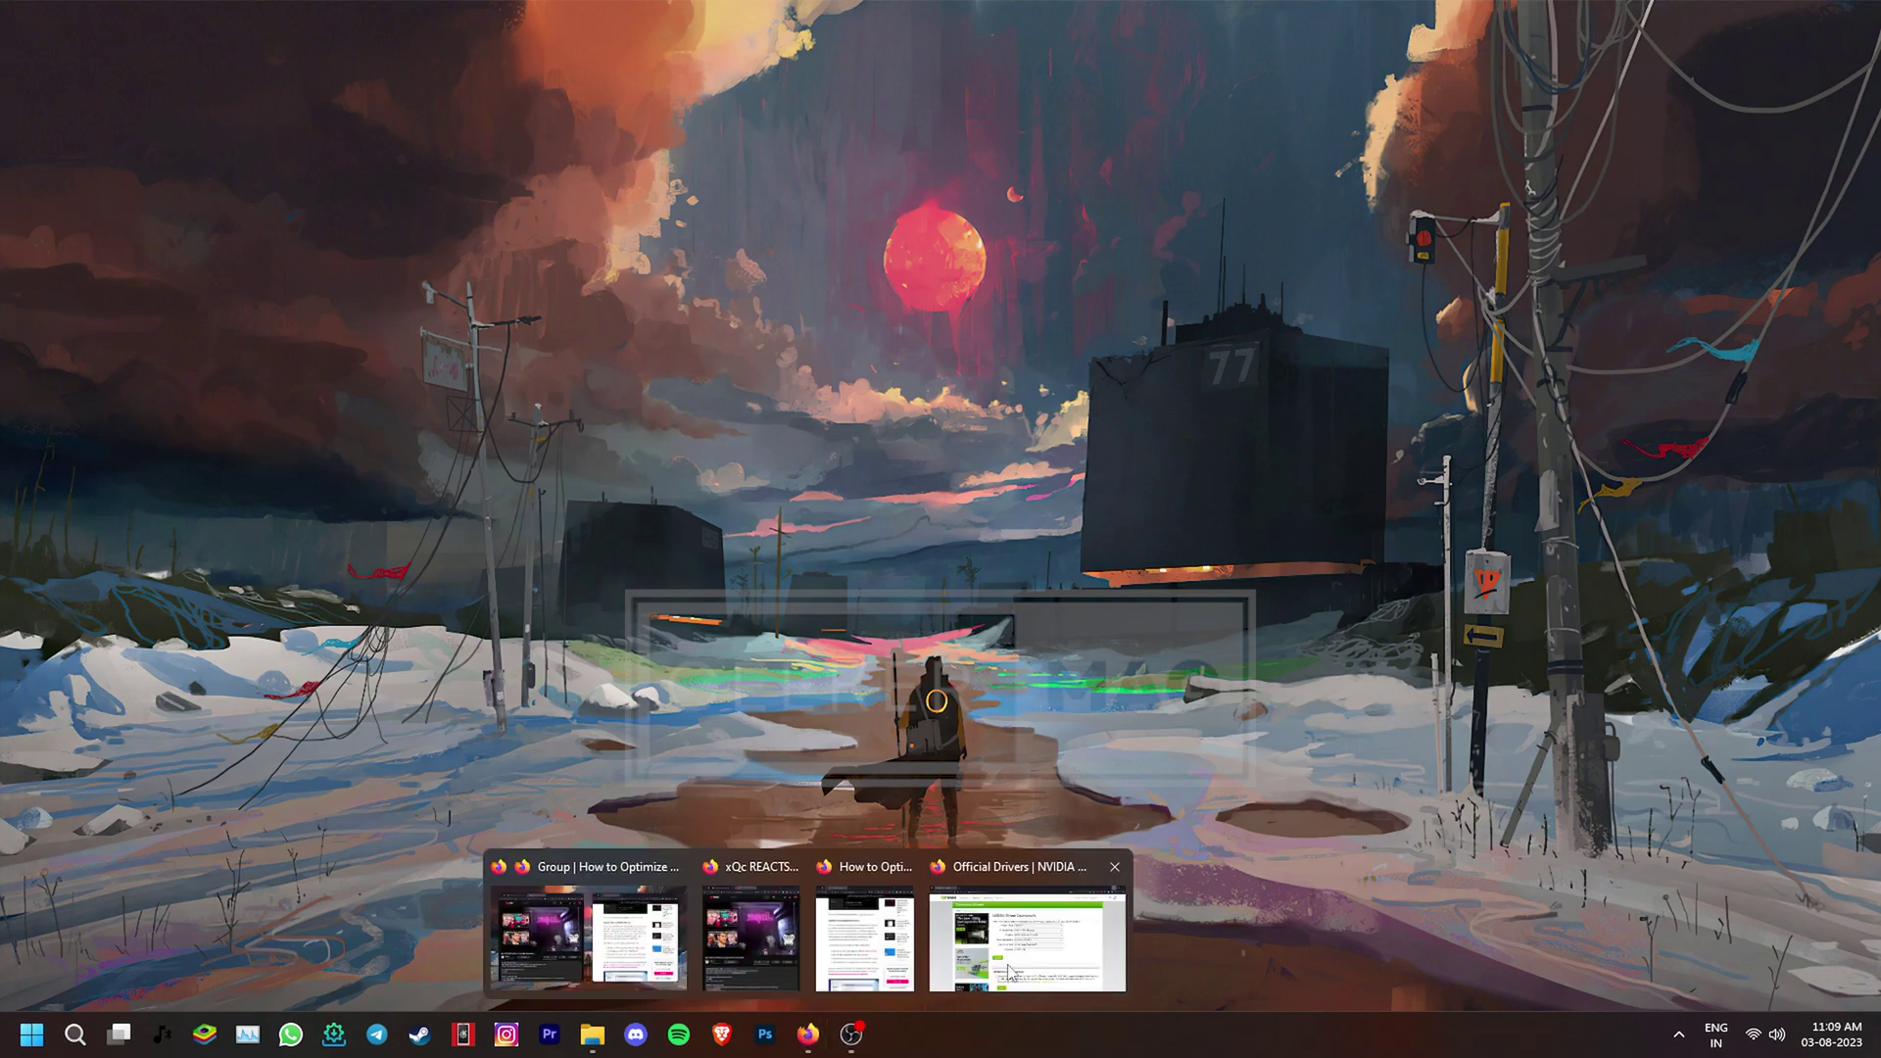
left_click(1009, 970)
left_click(1063, 425)
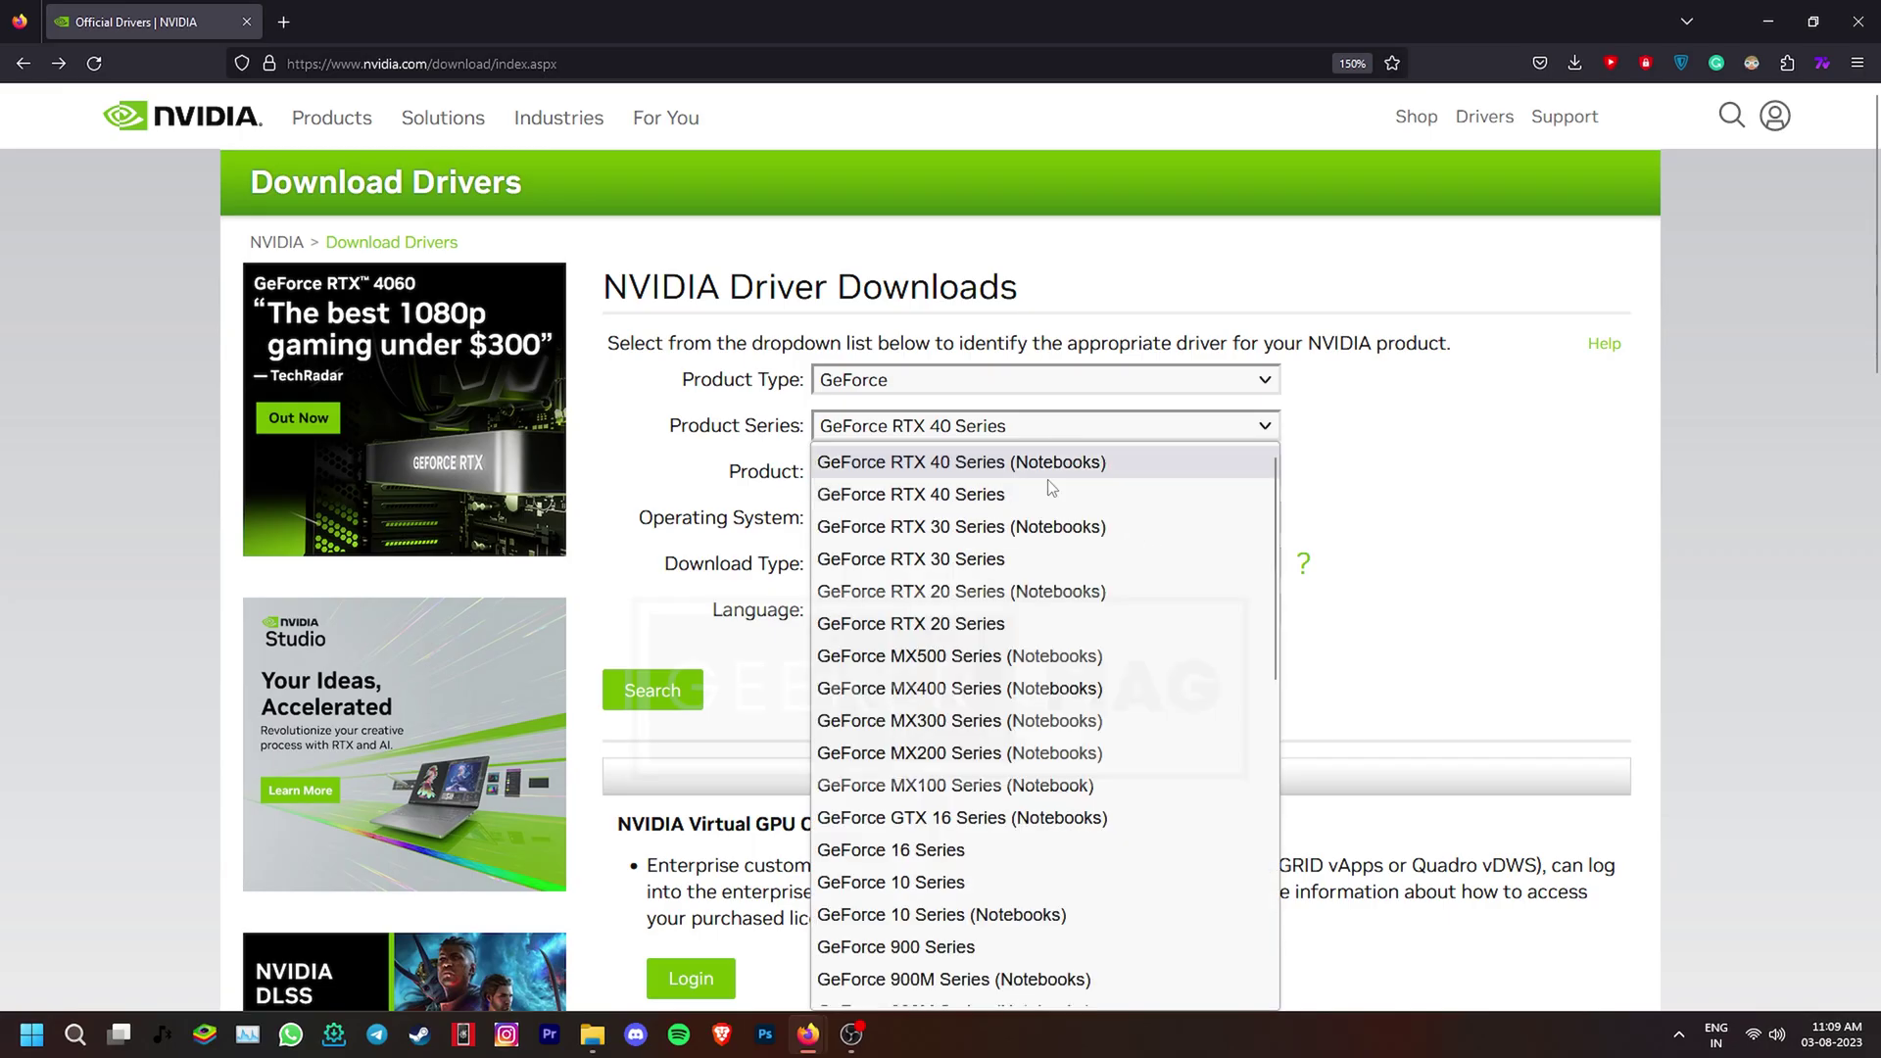
left_click(941, 849)
left_click(1030, 474)
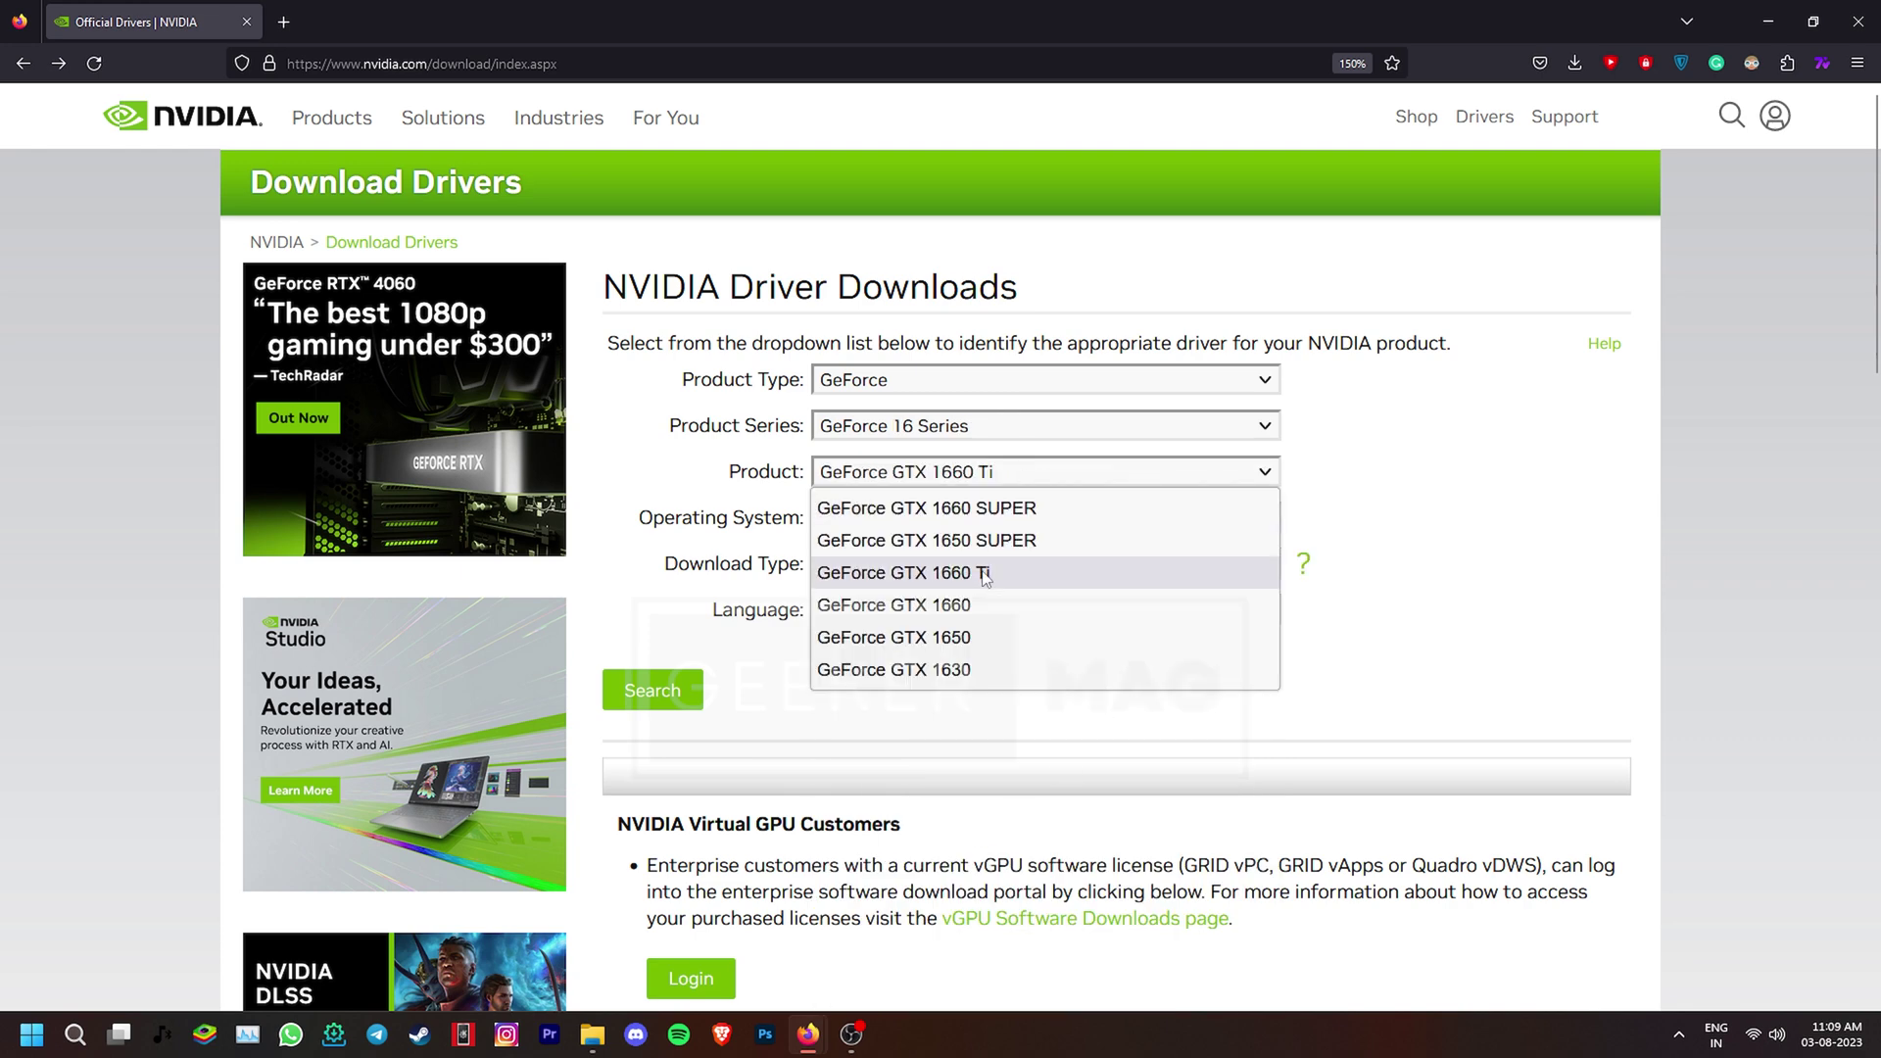
left_click(984, 578)
left_click(651, 688)
left_click(708, 532)
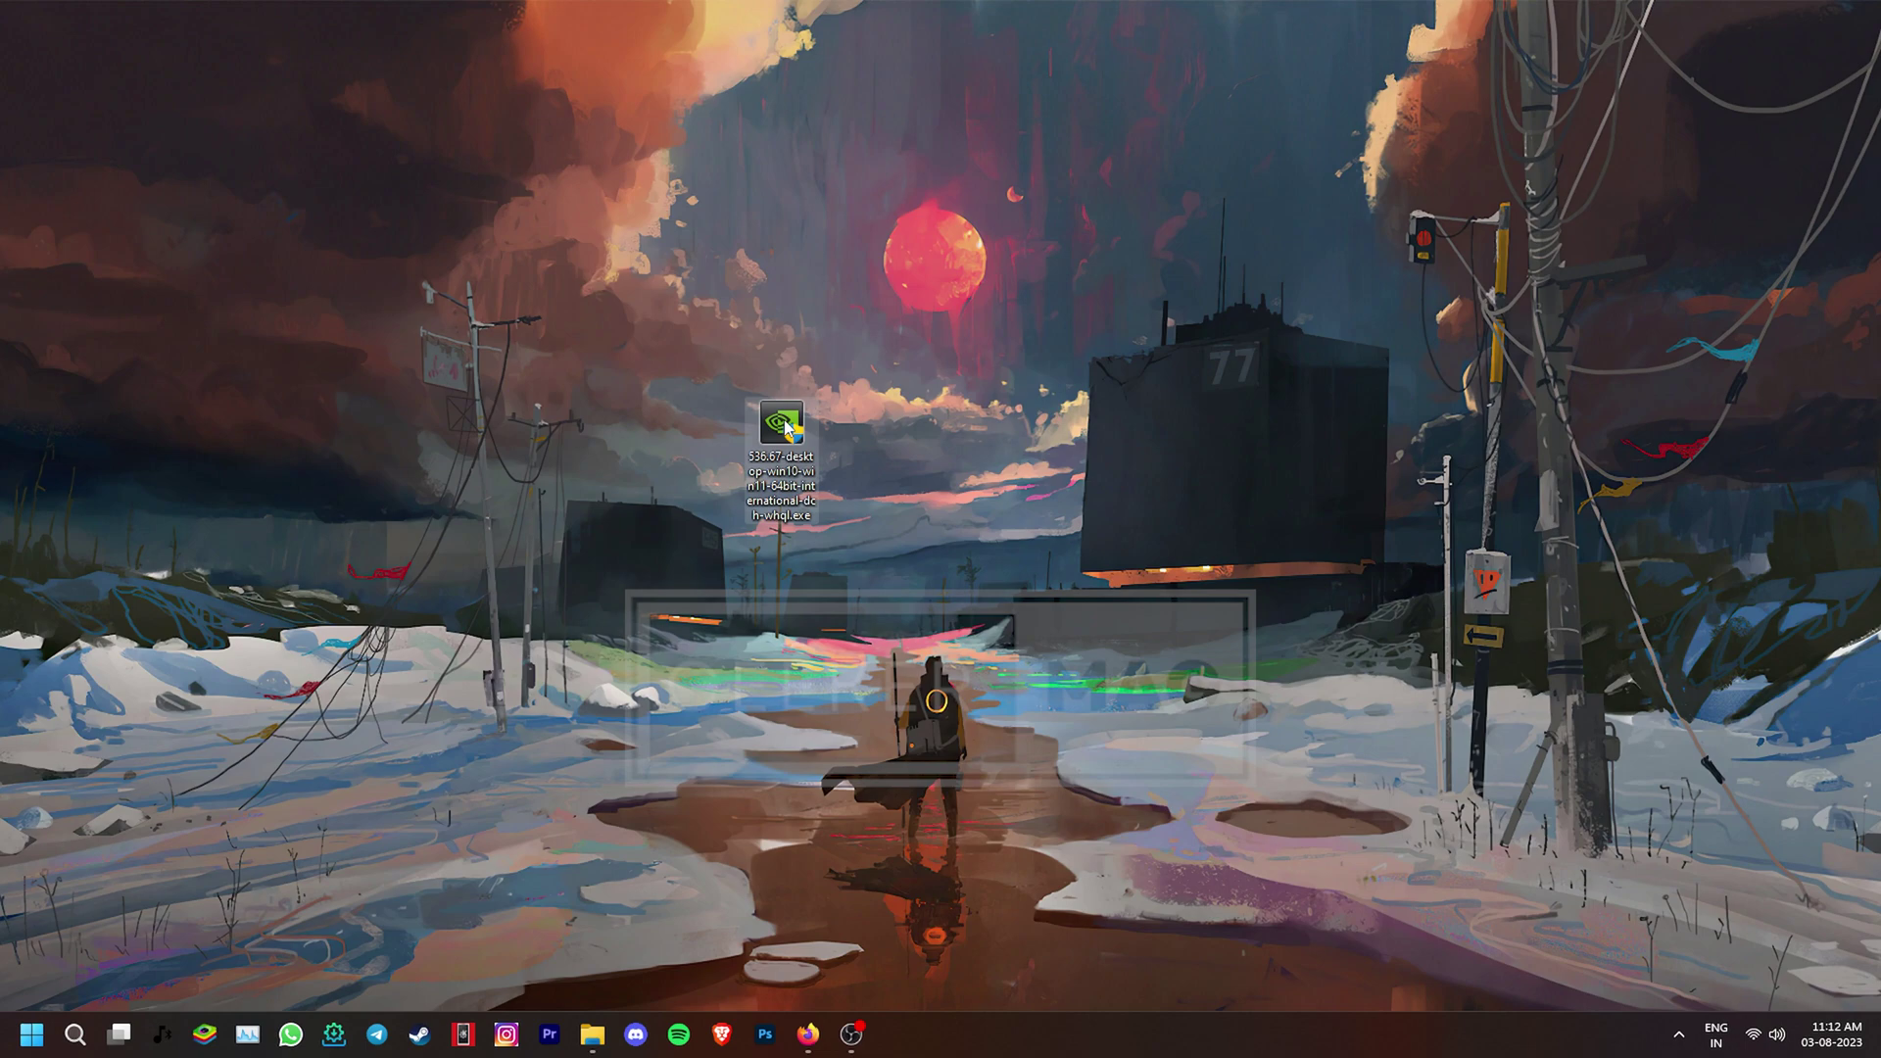
double_click(786, 422)
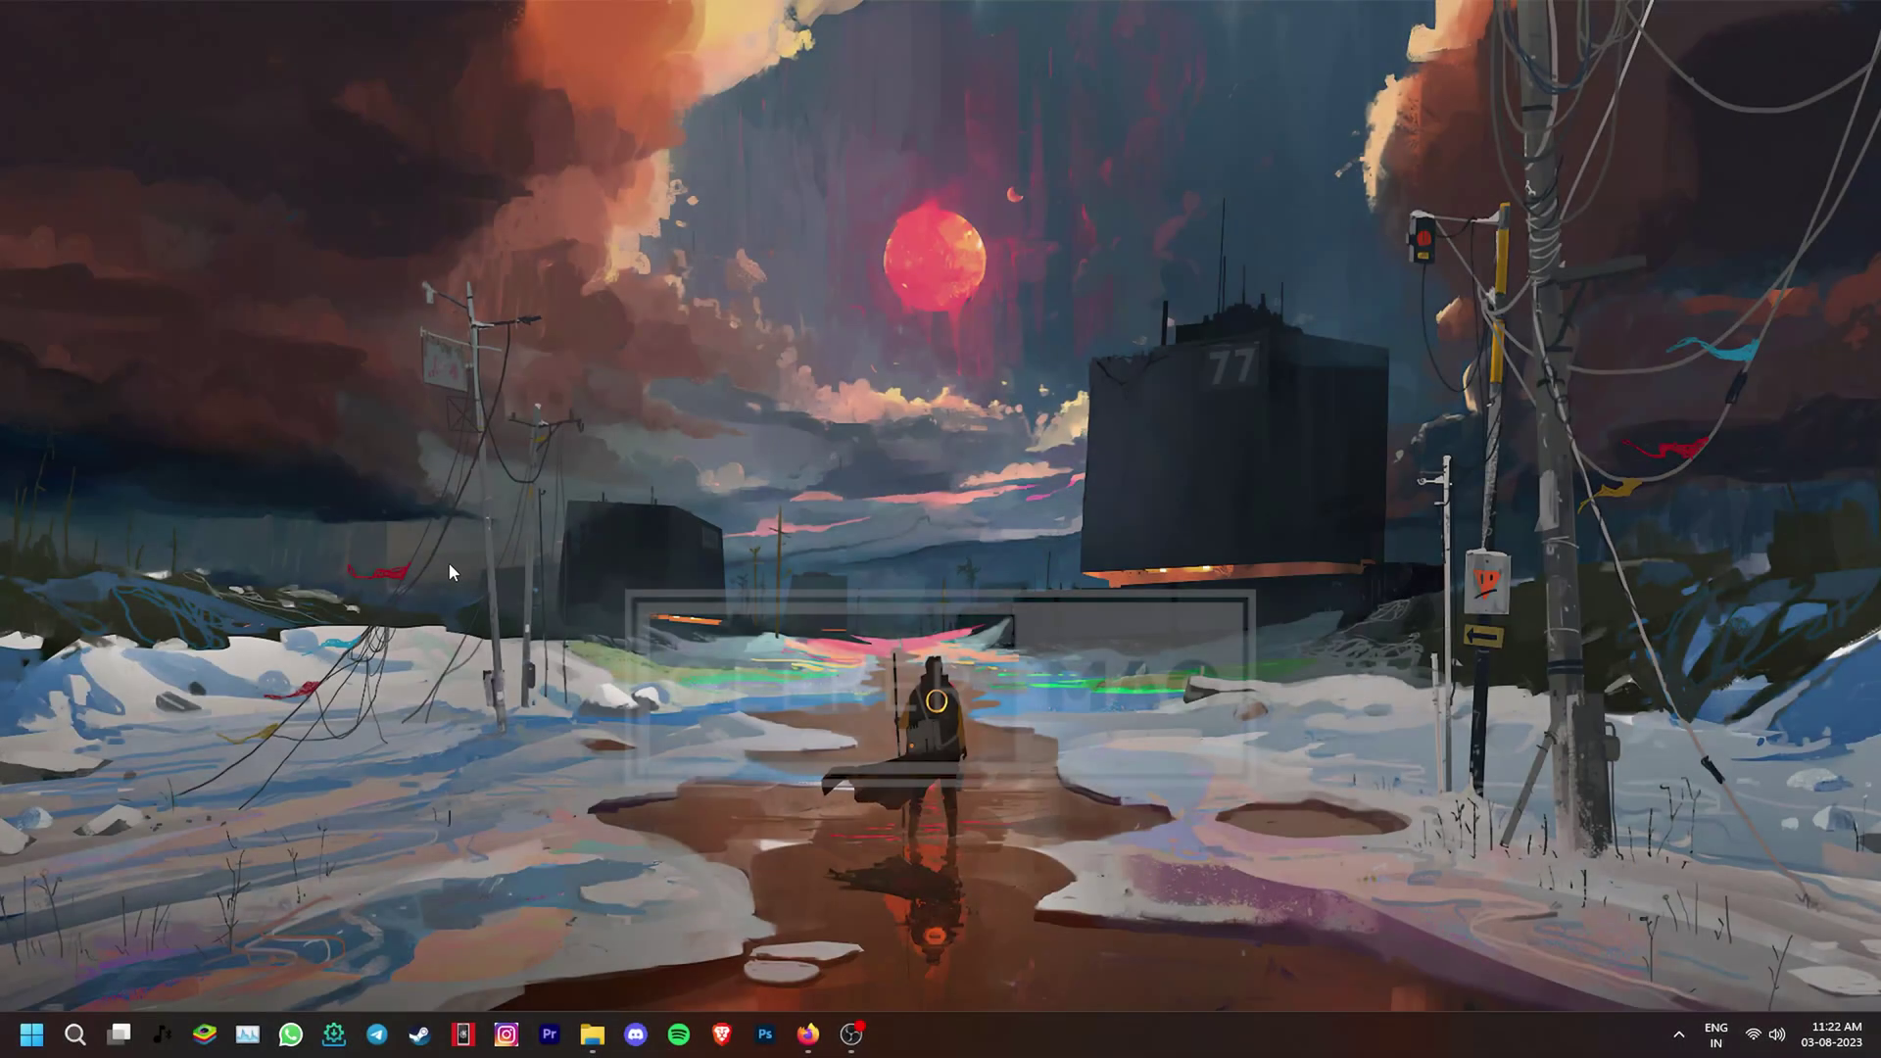
- Under Manage 3D settings > Global Settings, set Power management mode to Prefer maximum performance
left_click(73, 1035)
type("nvidia")
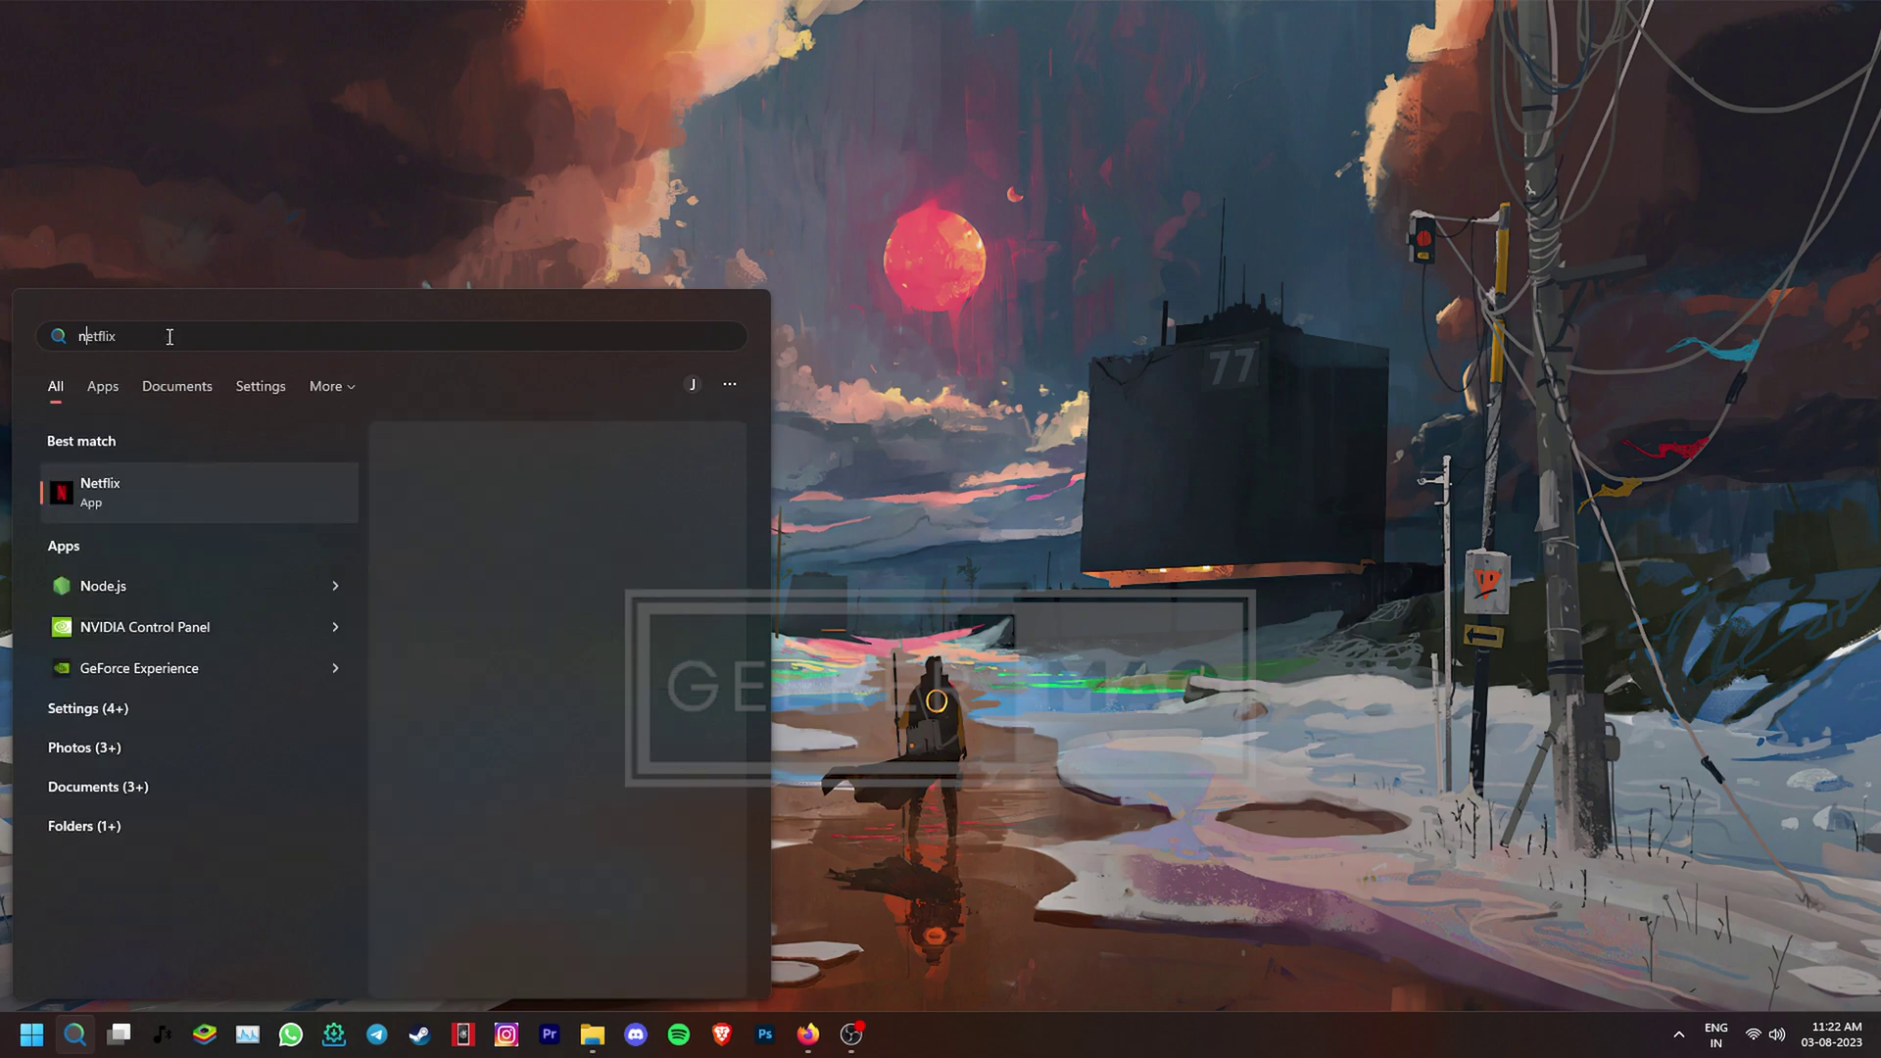
left_click(159, 508)
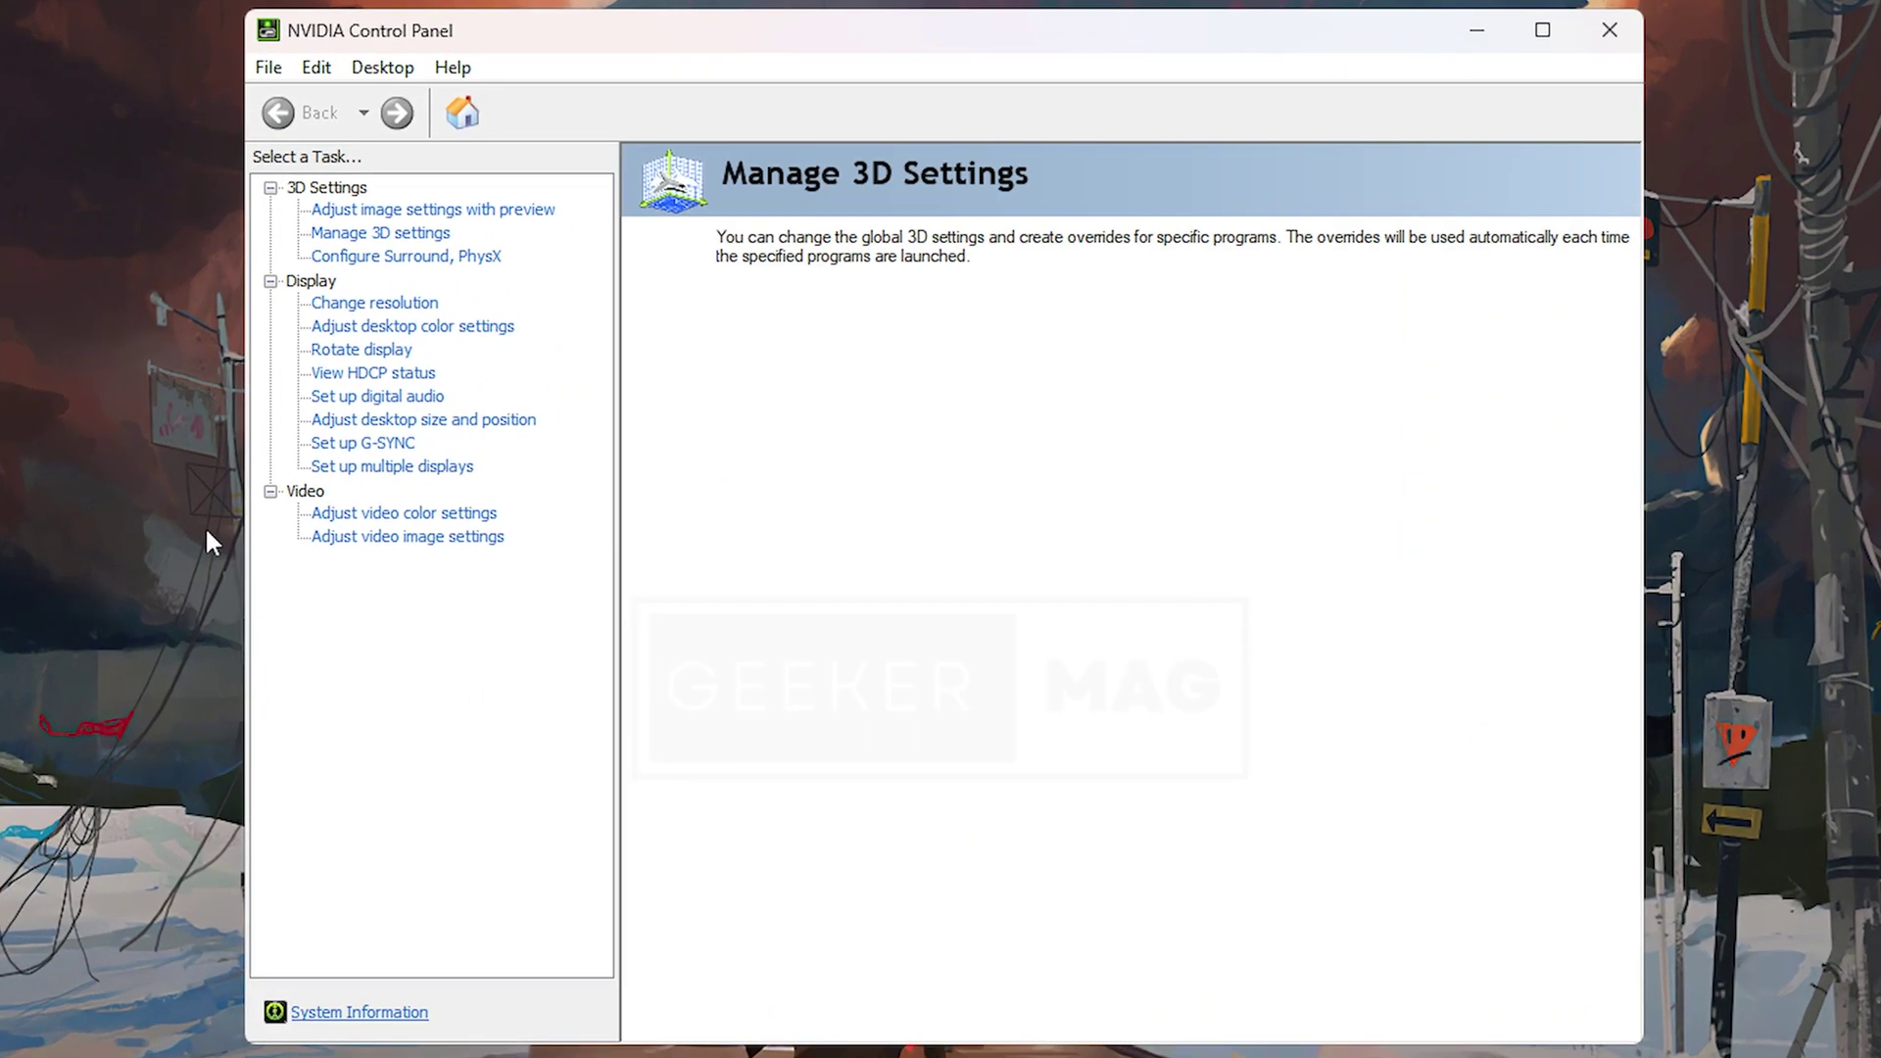
left_click(397, 235)
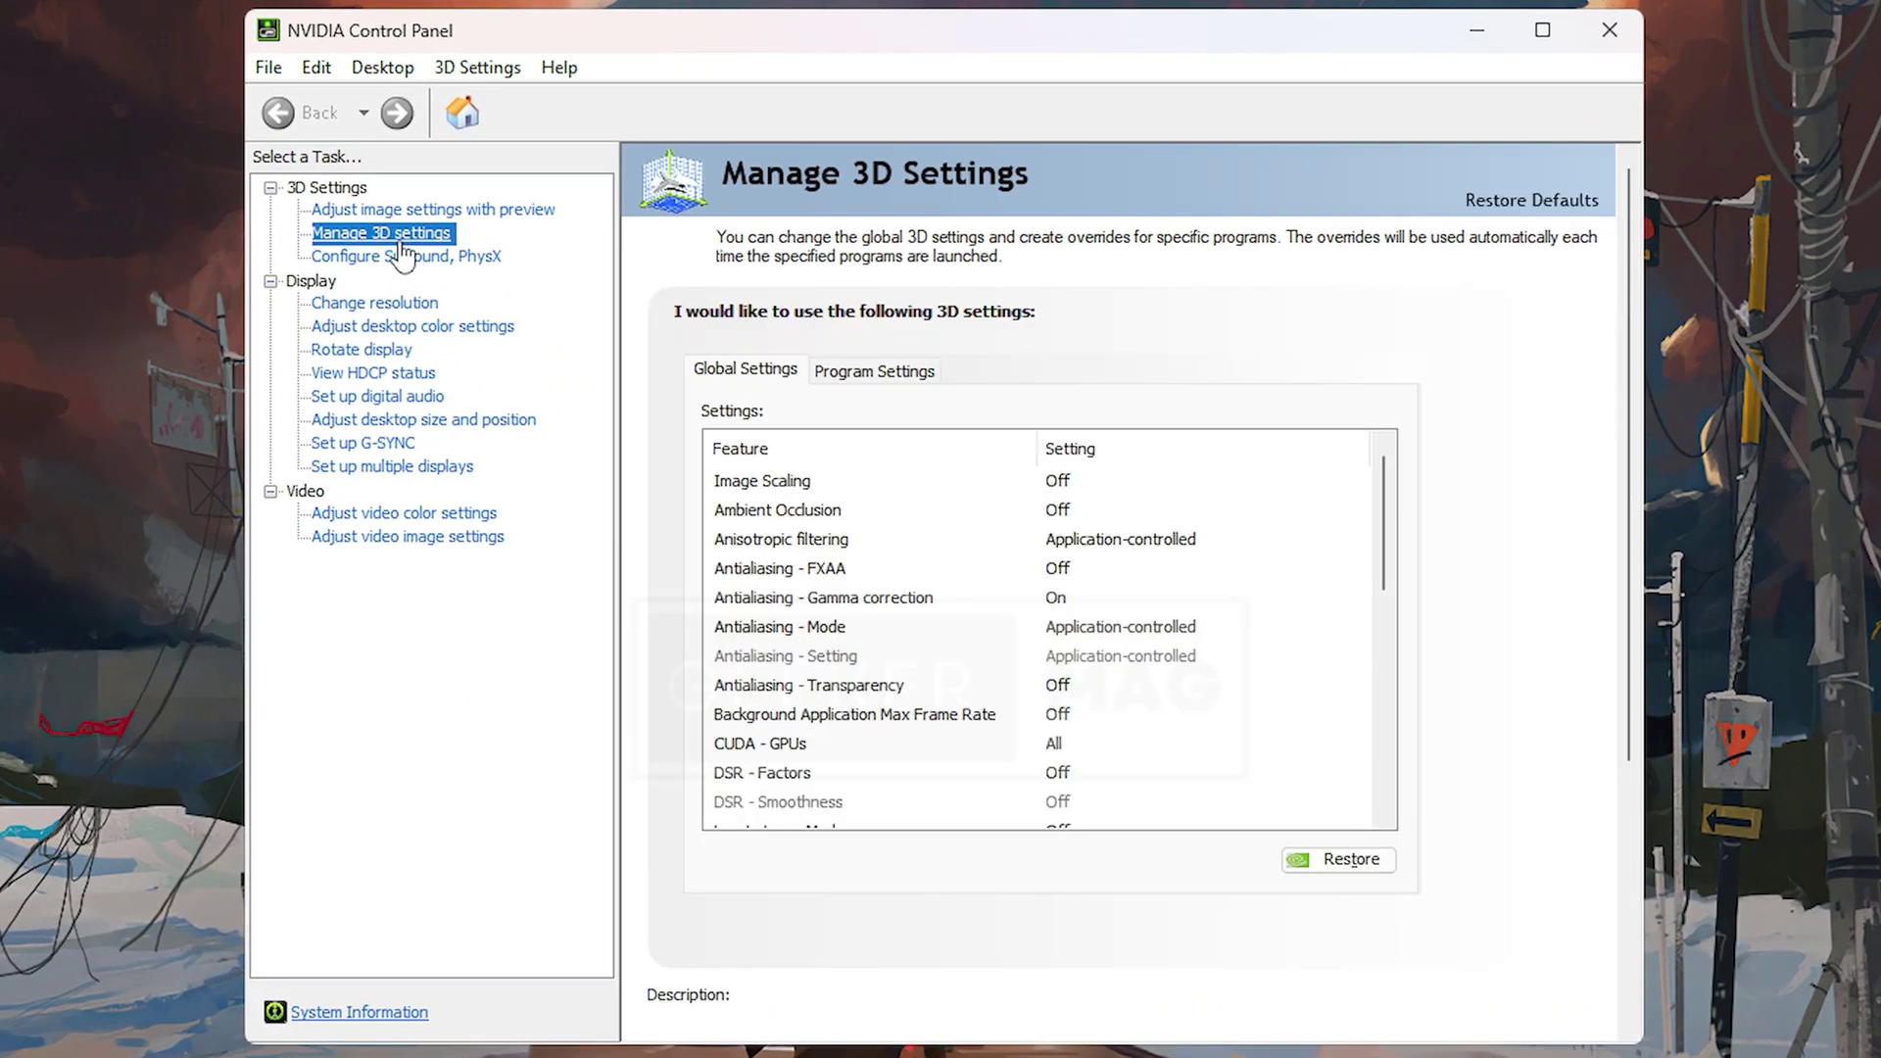
left_click_drag(1383, 549, 1384, 671)
left_click(821, 691)
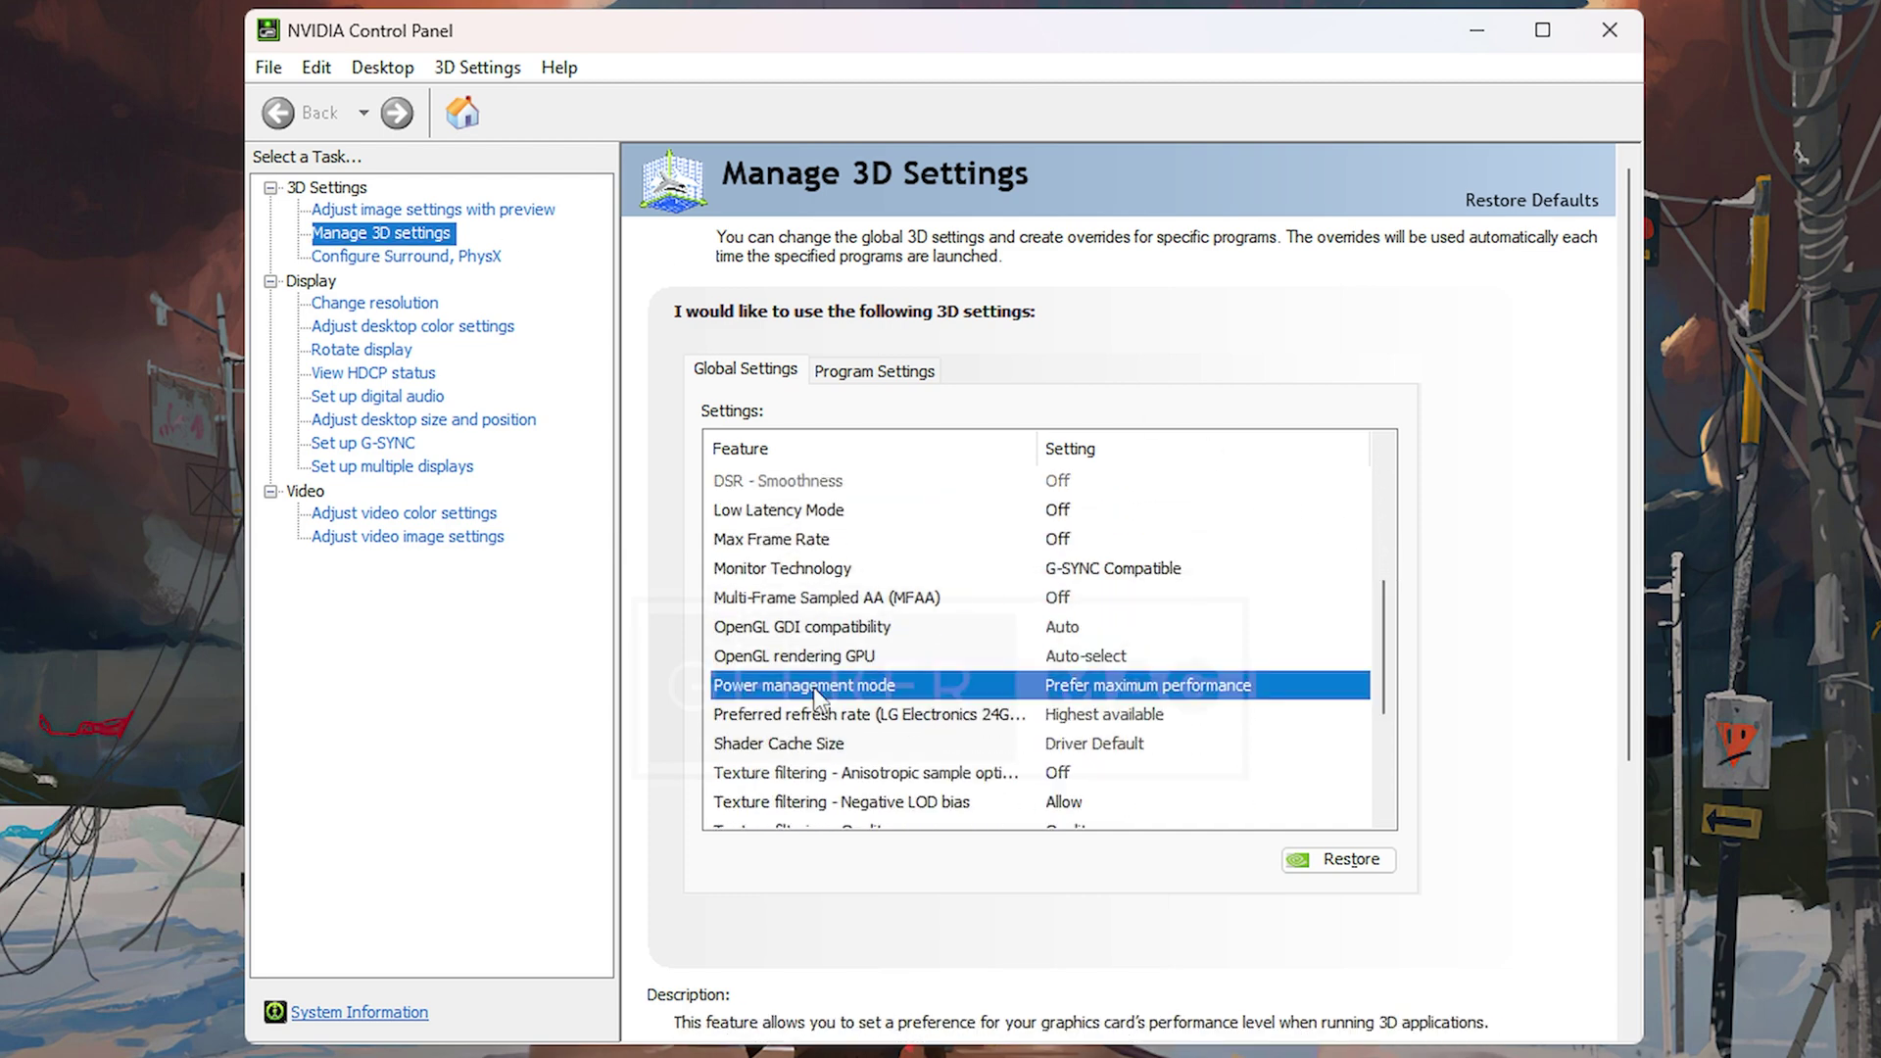
left_click(1071, 694)
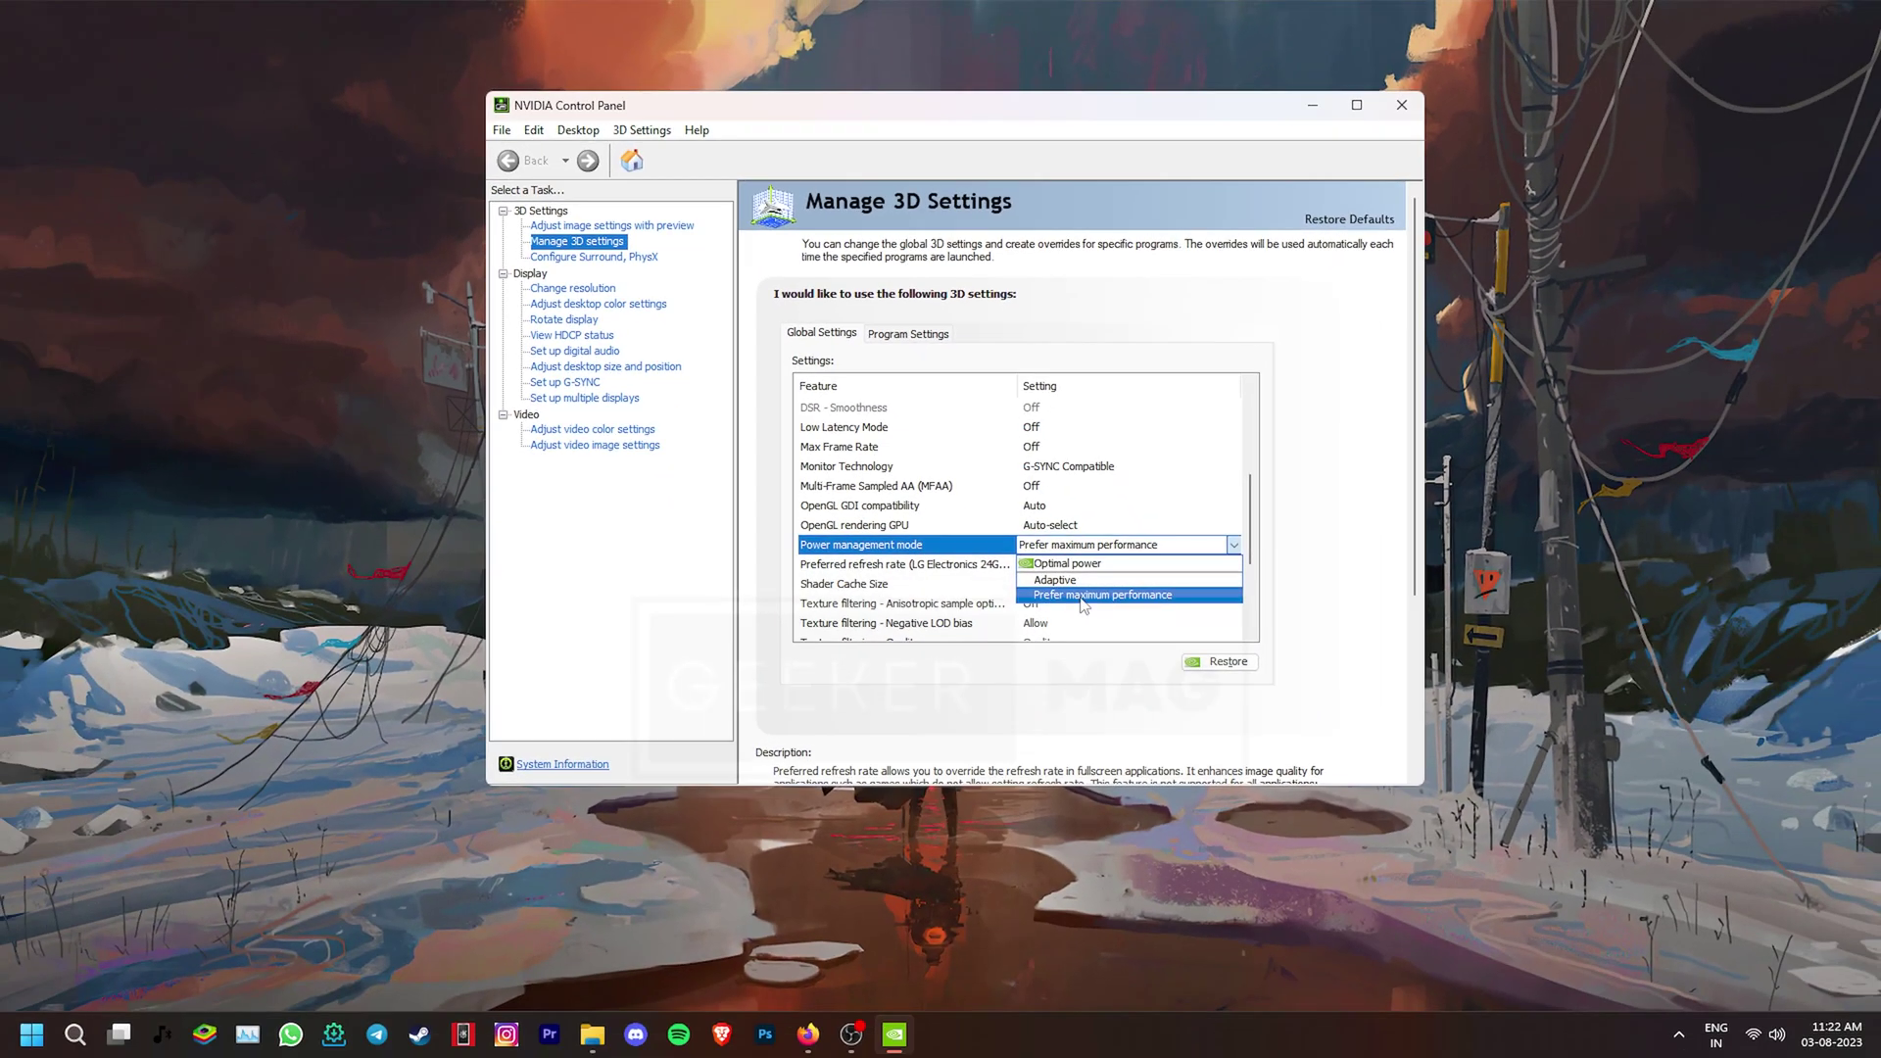
left_click(1203, 596)
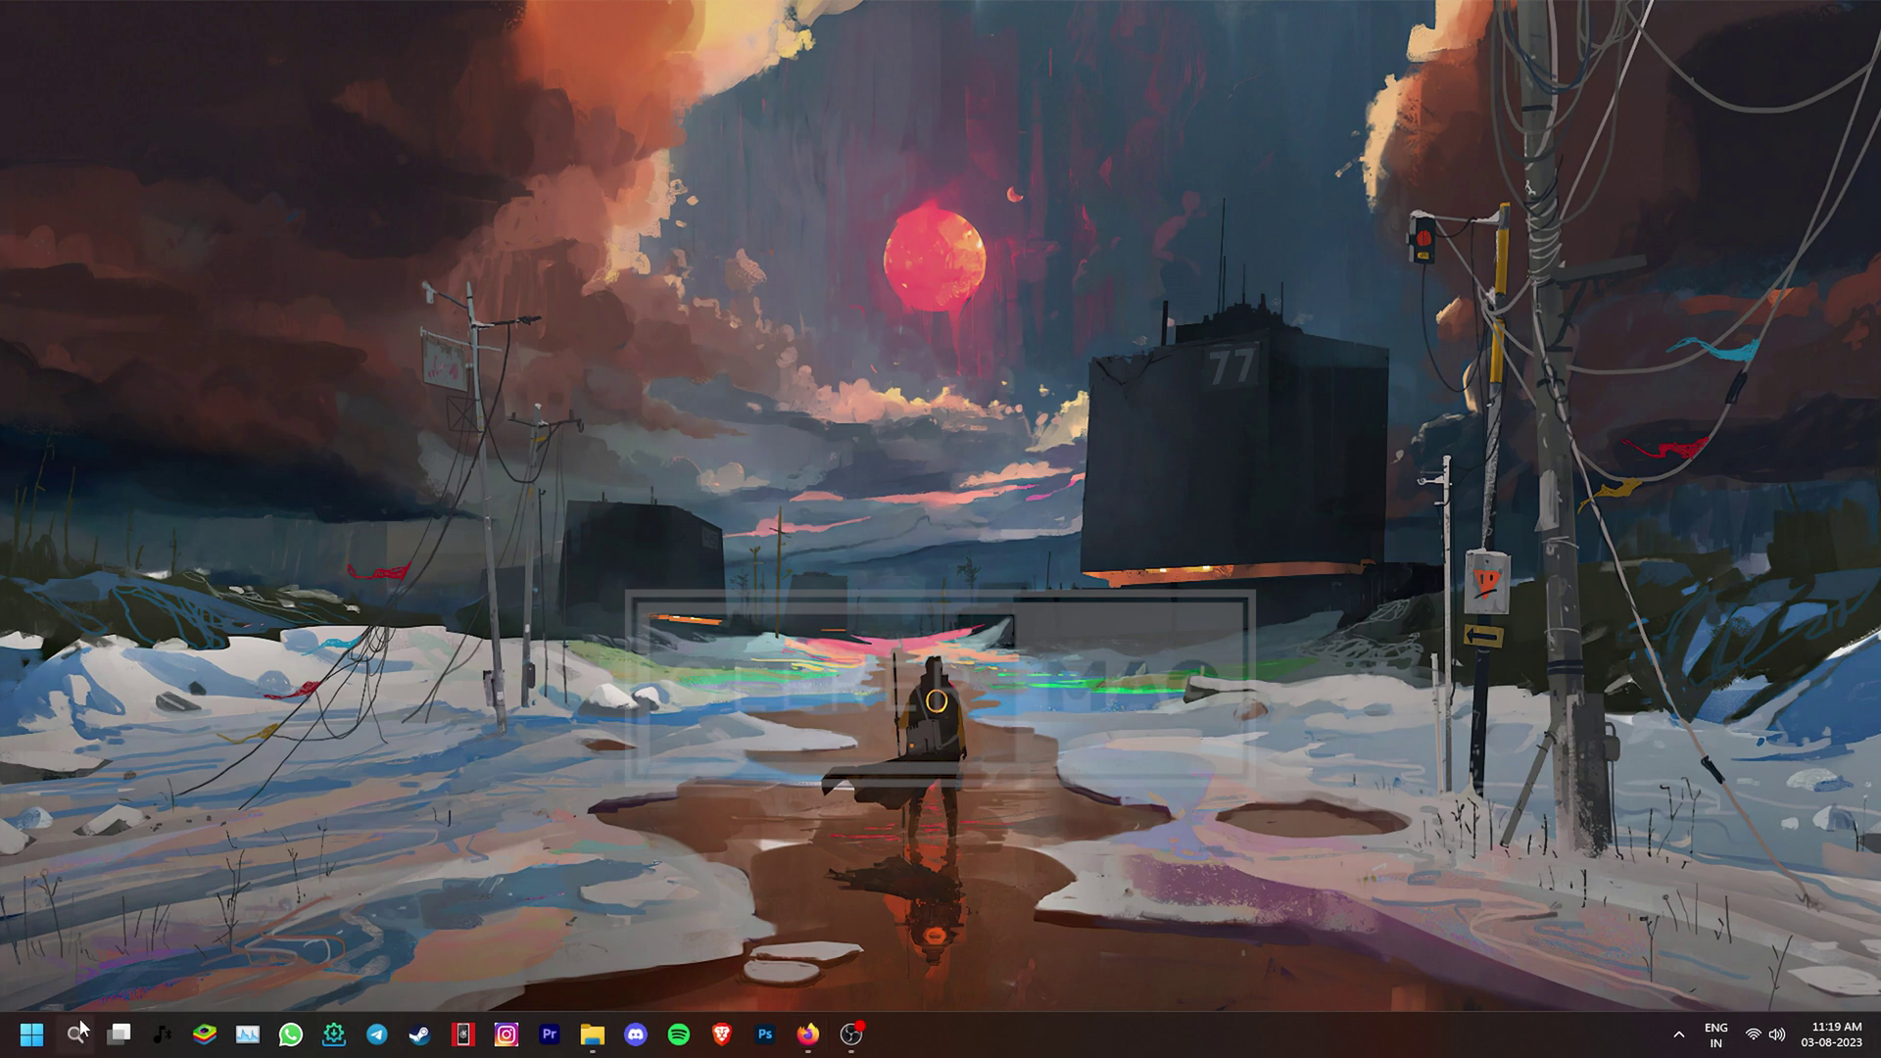
- Search 'turn on game' and open the Turn on Game Mode settings page
left_click(79, 1031)
type("turn on game")
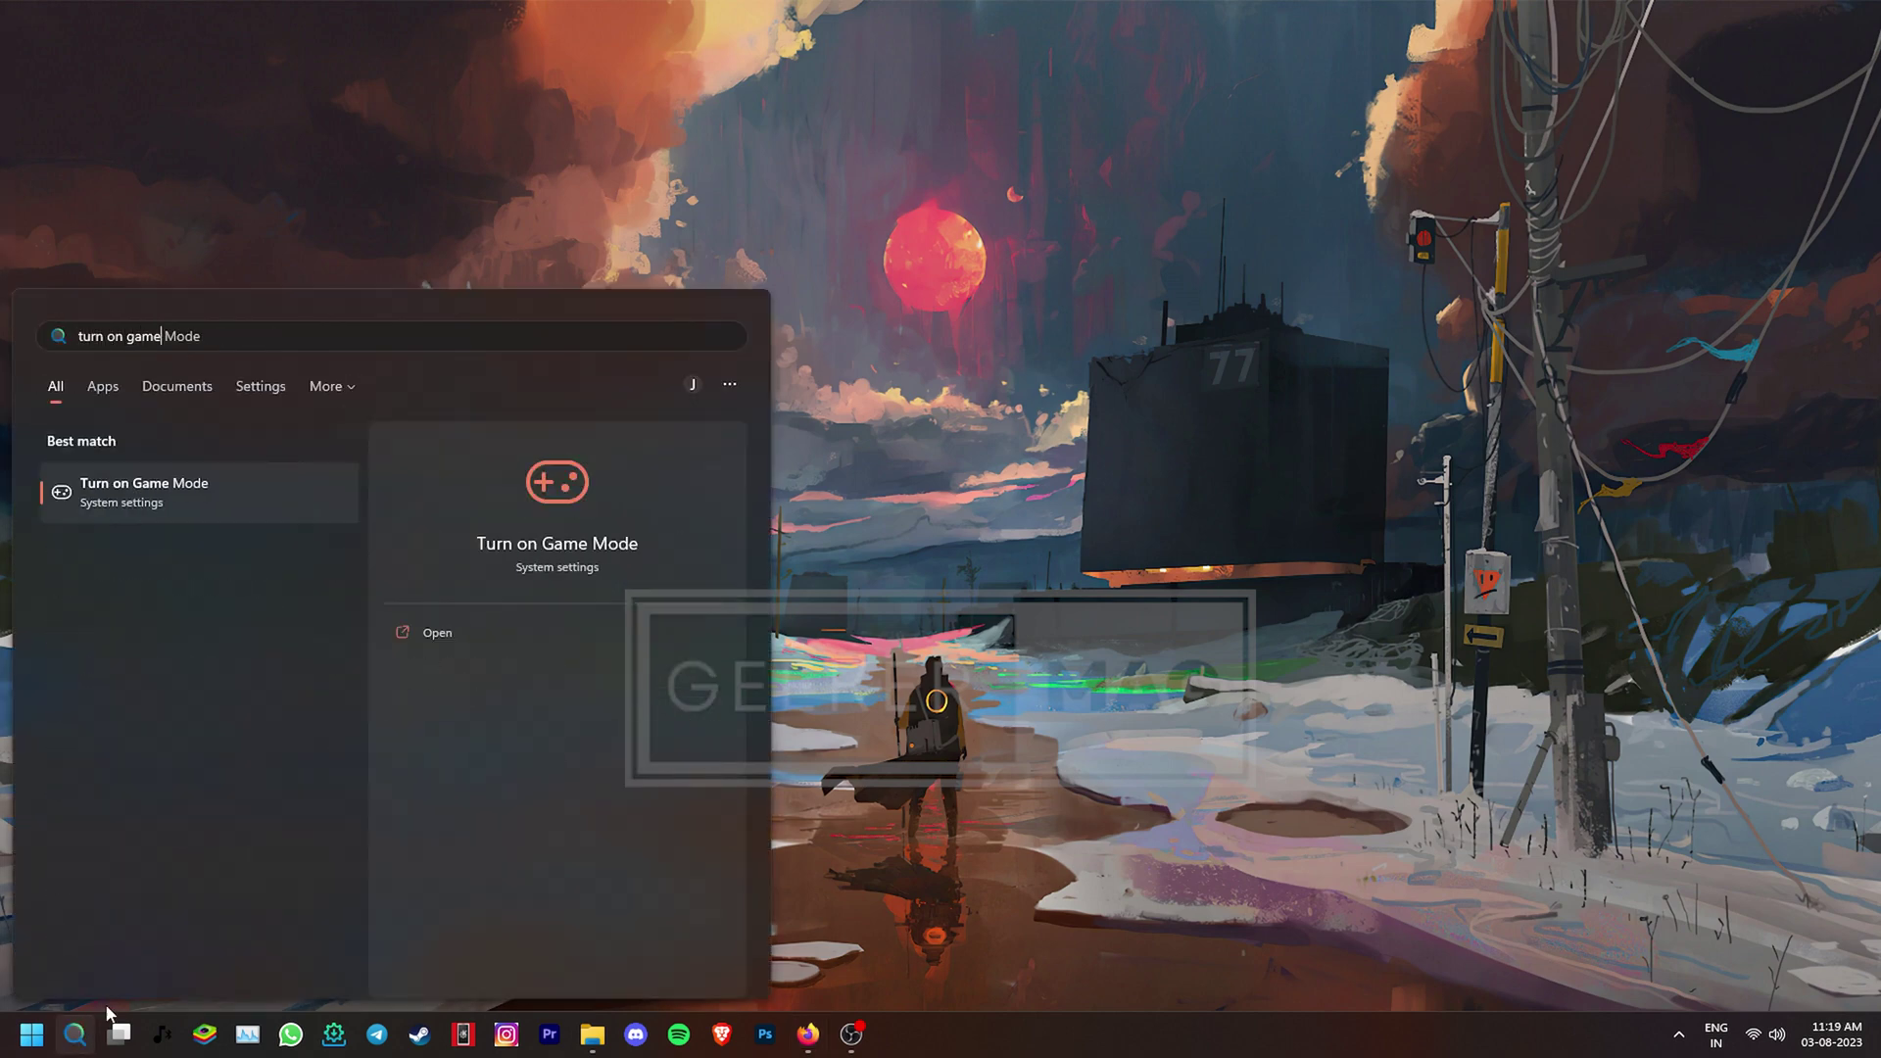
left_click(190, 502)
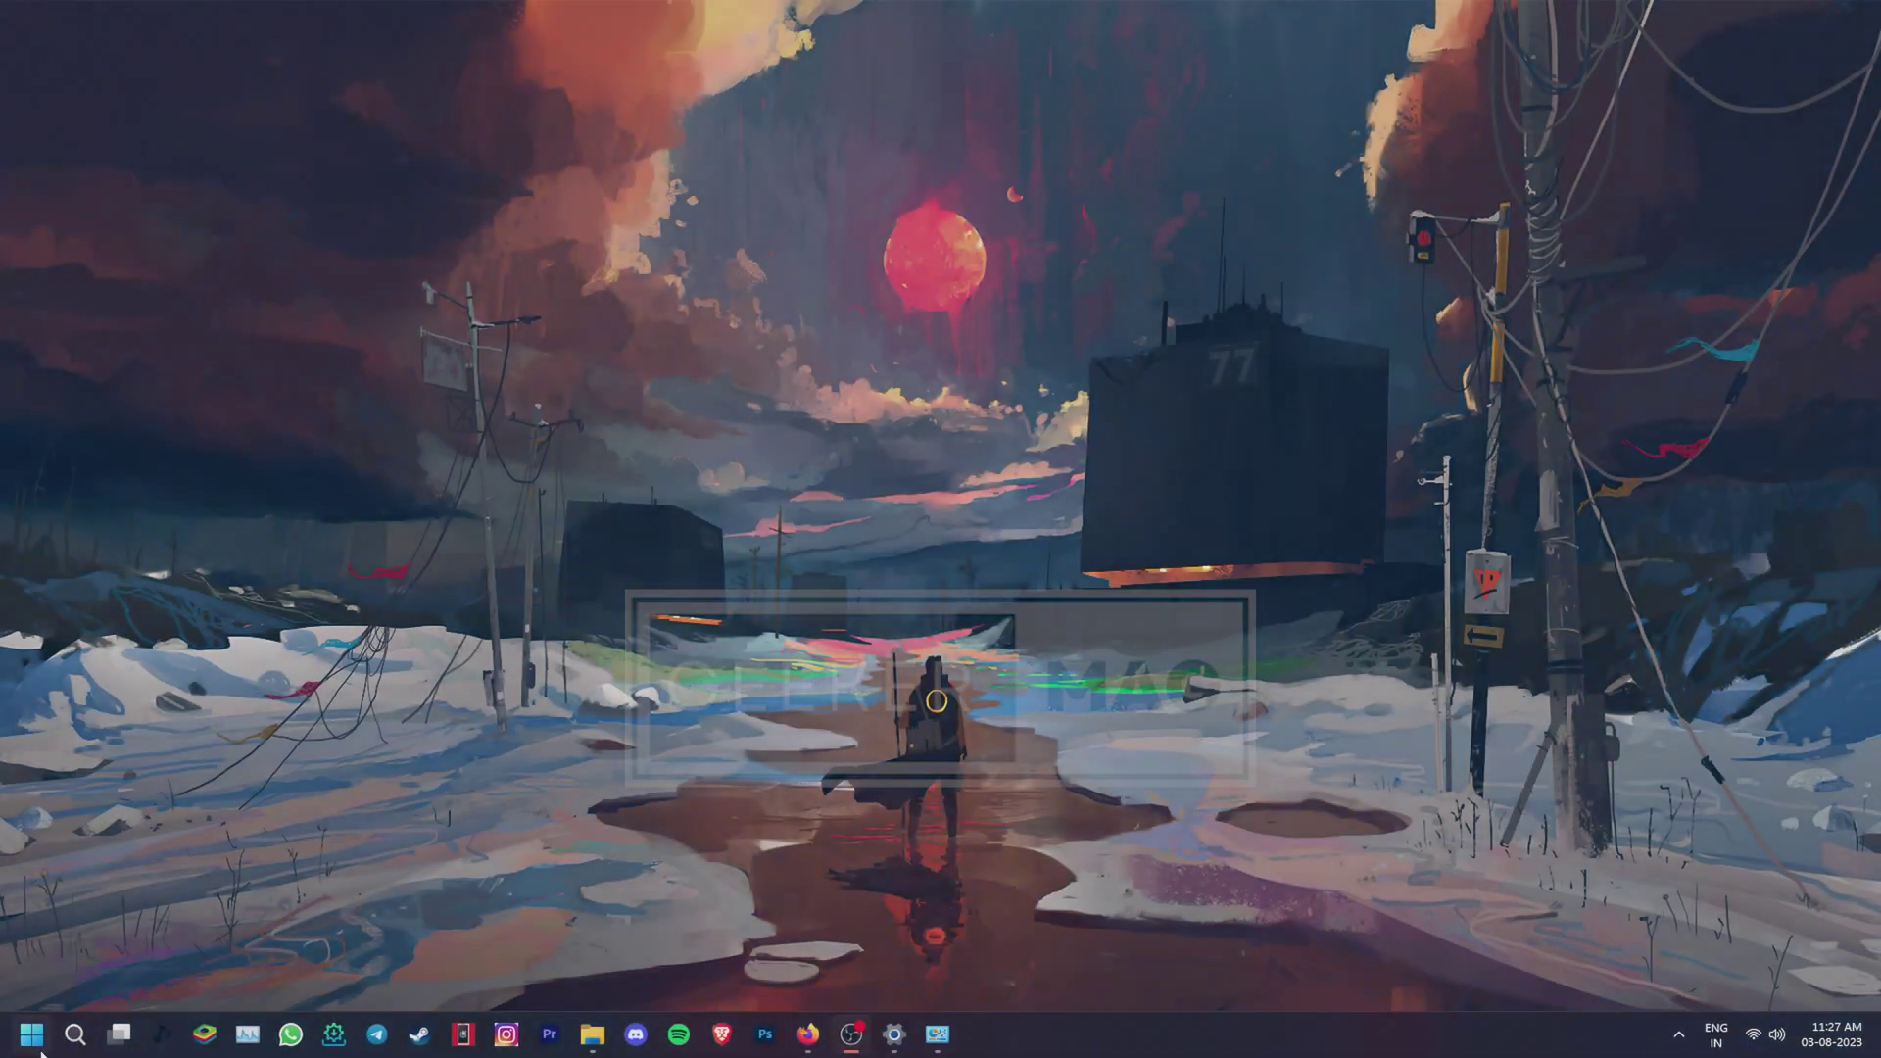
- Set the power mode to Best performance under Settings > System > Power
key("super")
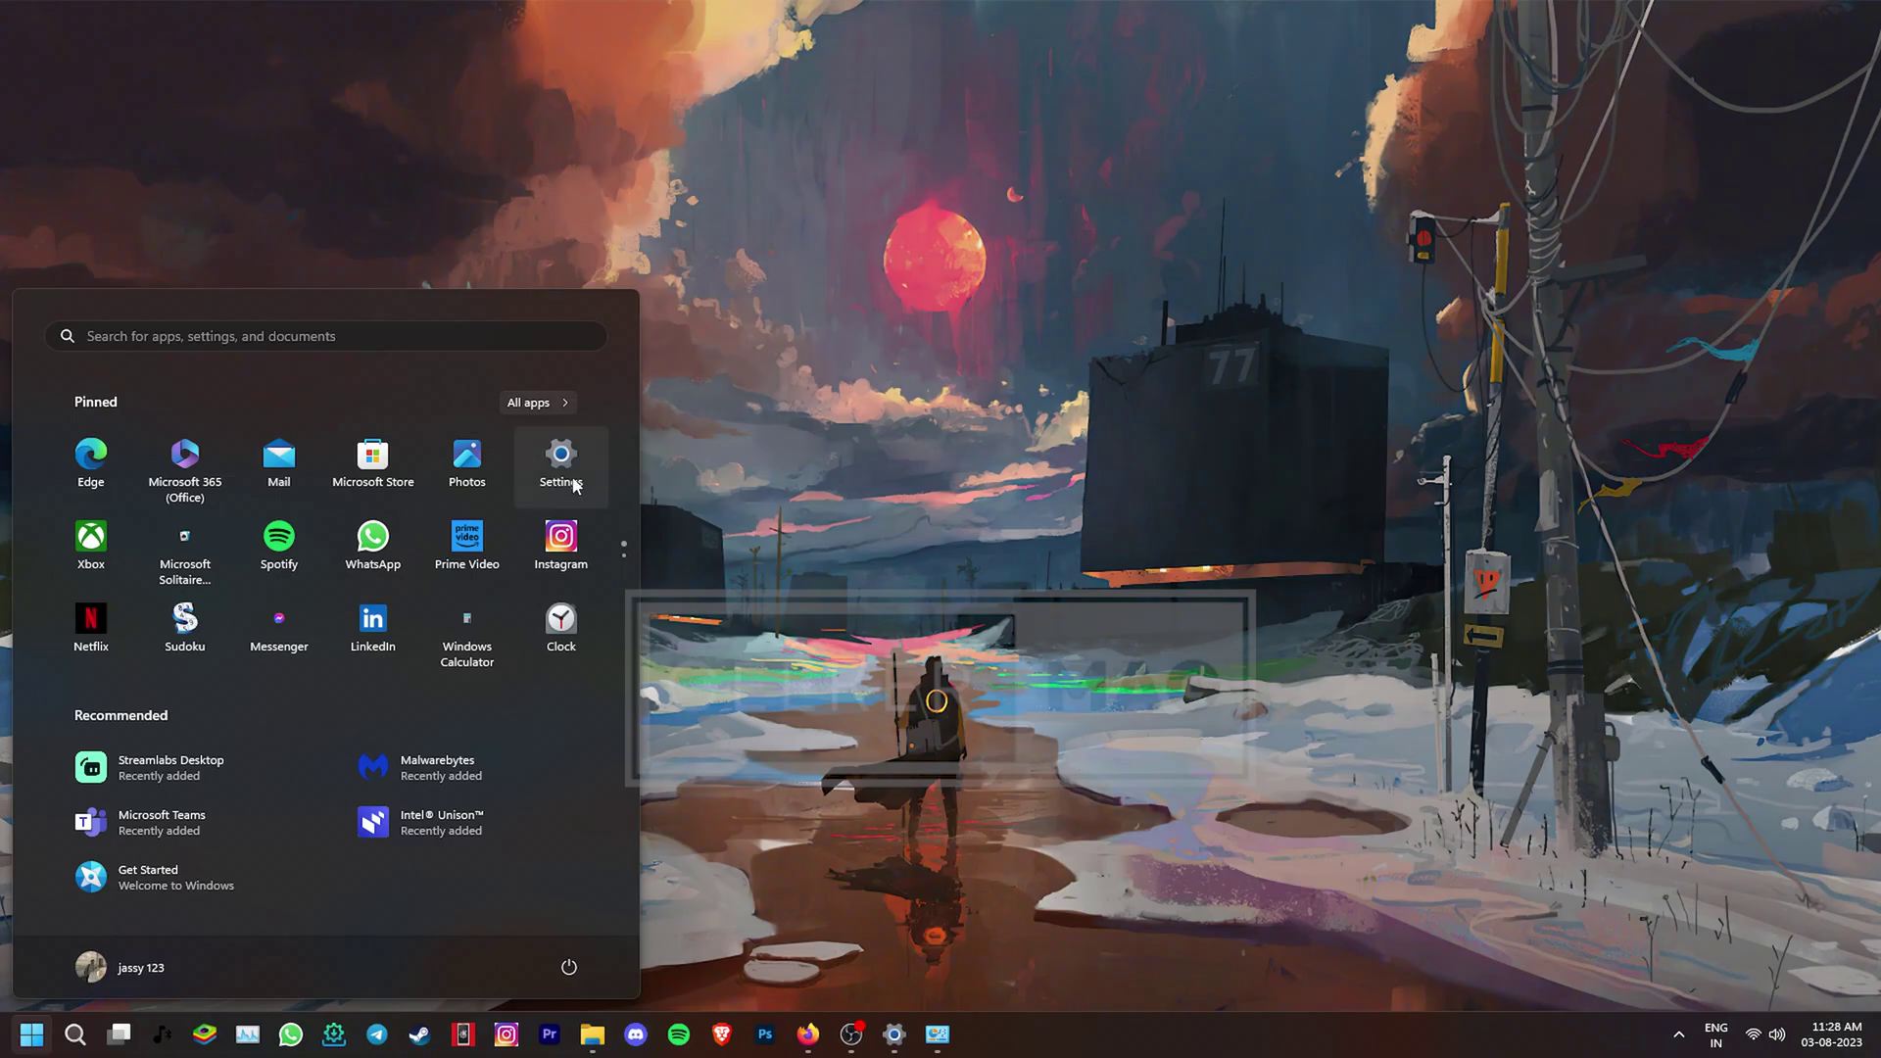
left_click(561, 461)
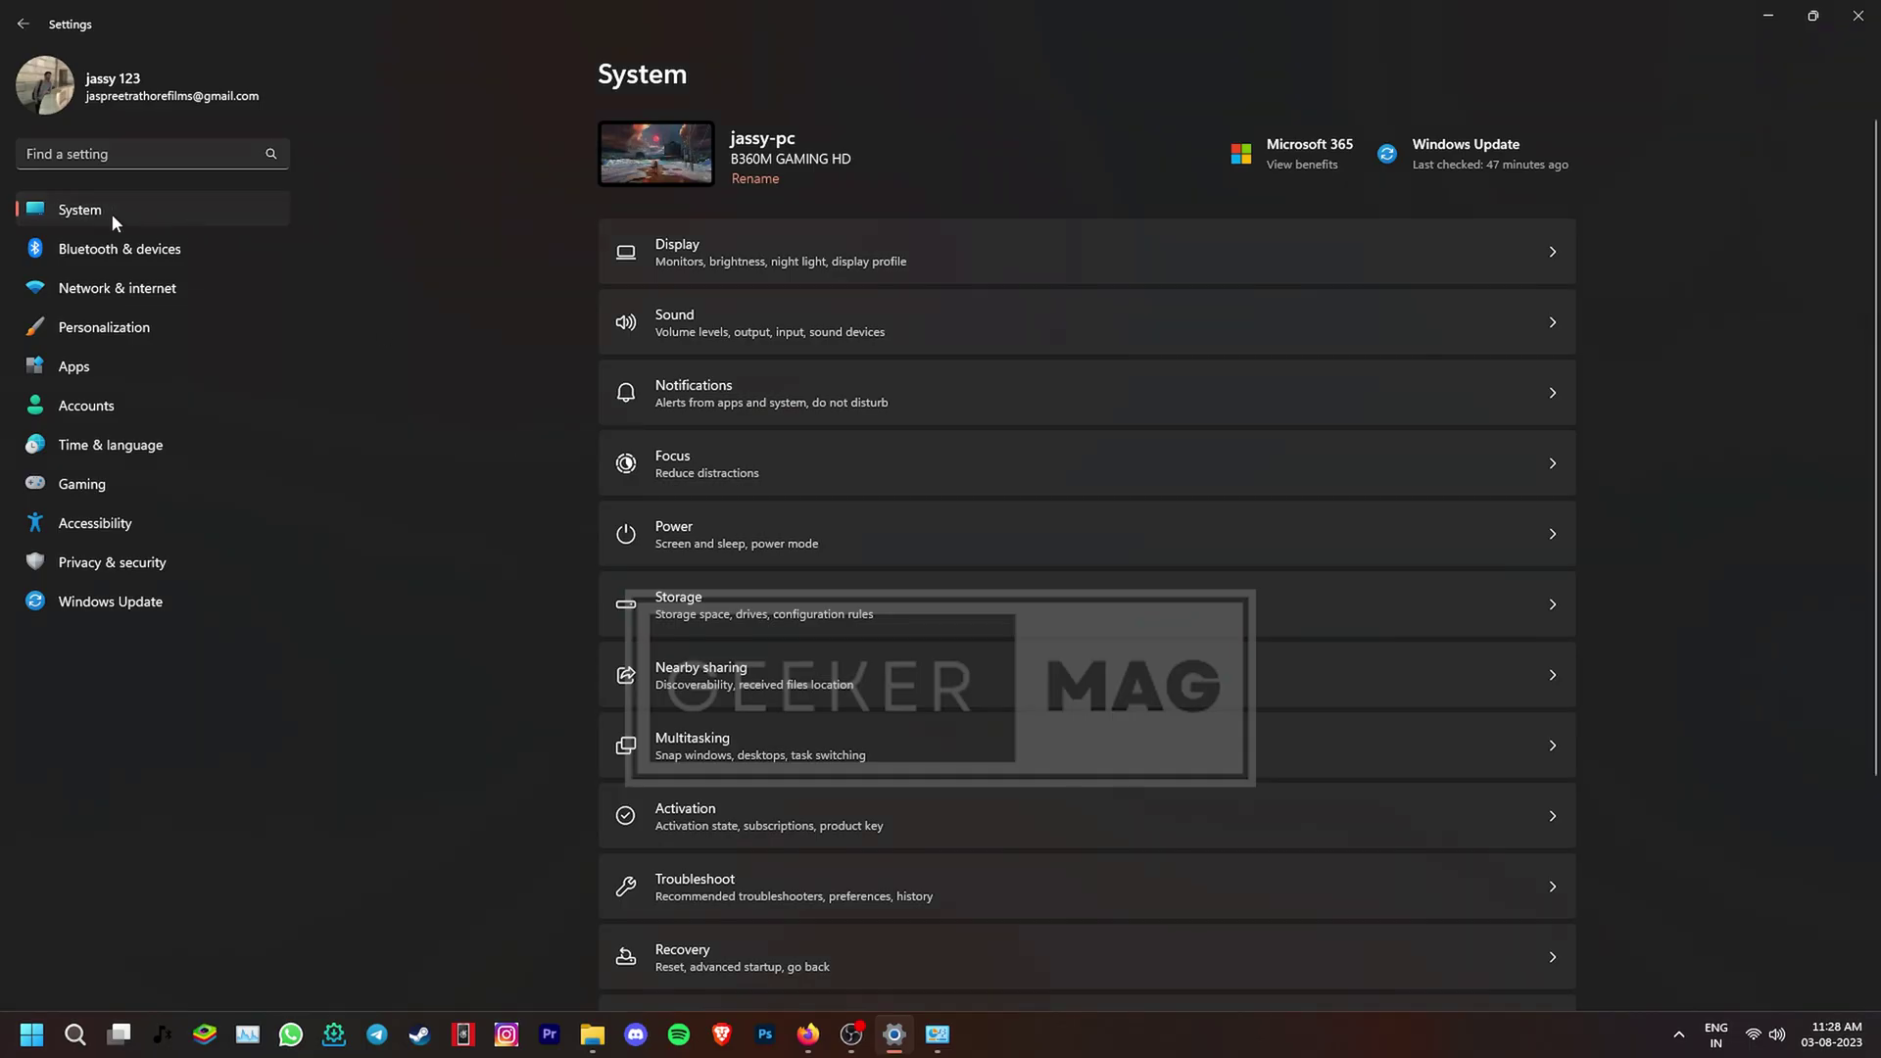
left_click(732, 551)
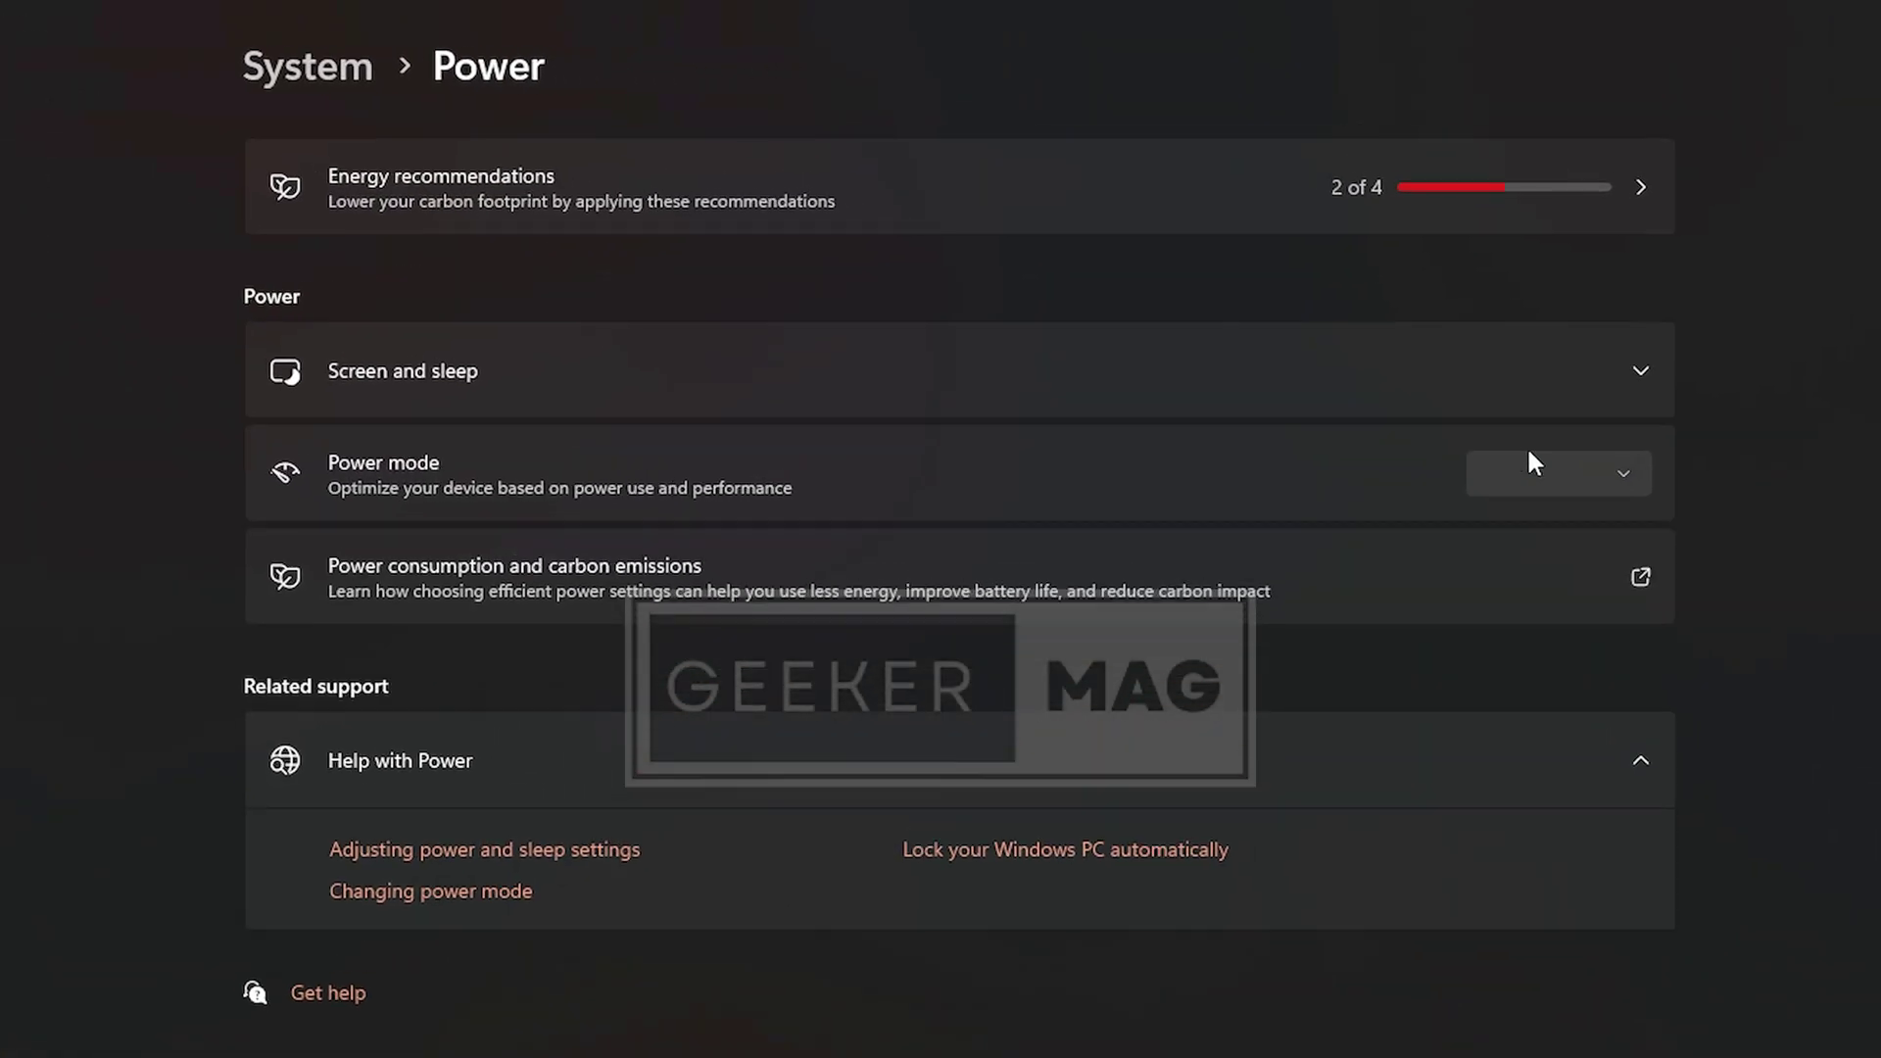
left_click(1476, 465)
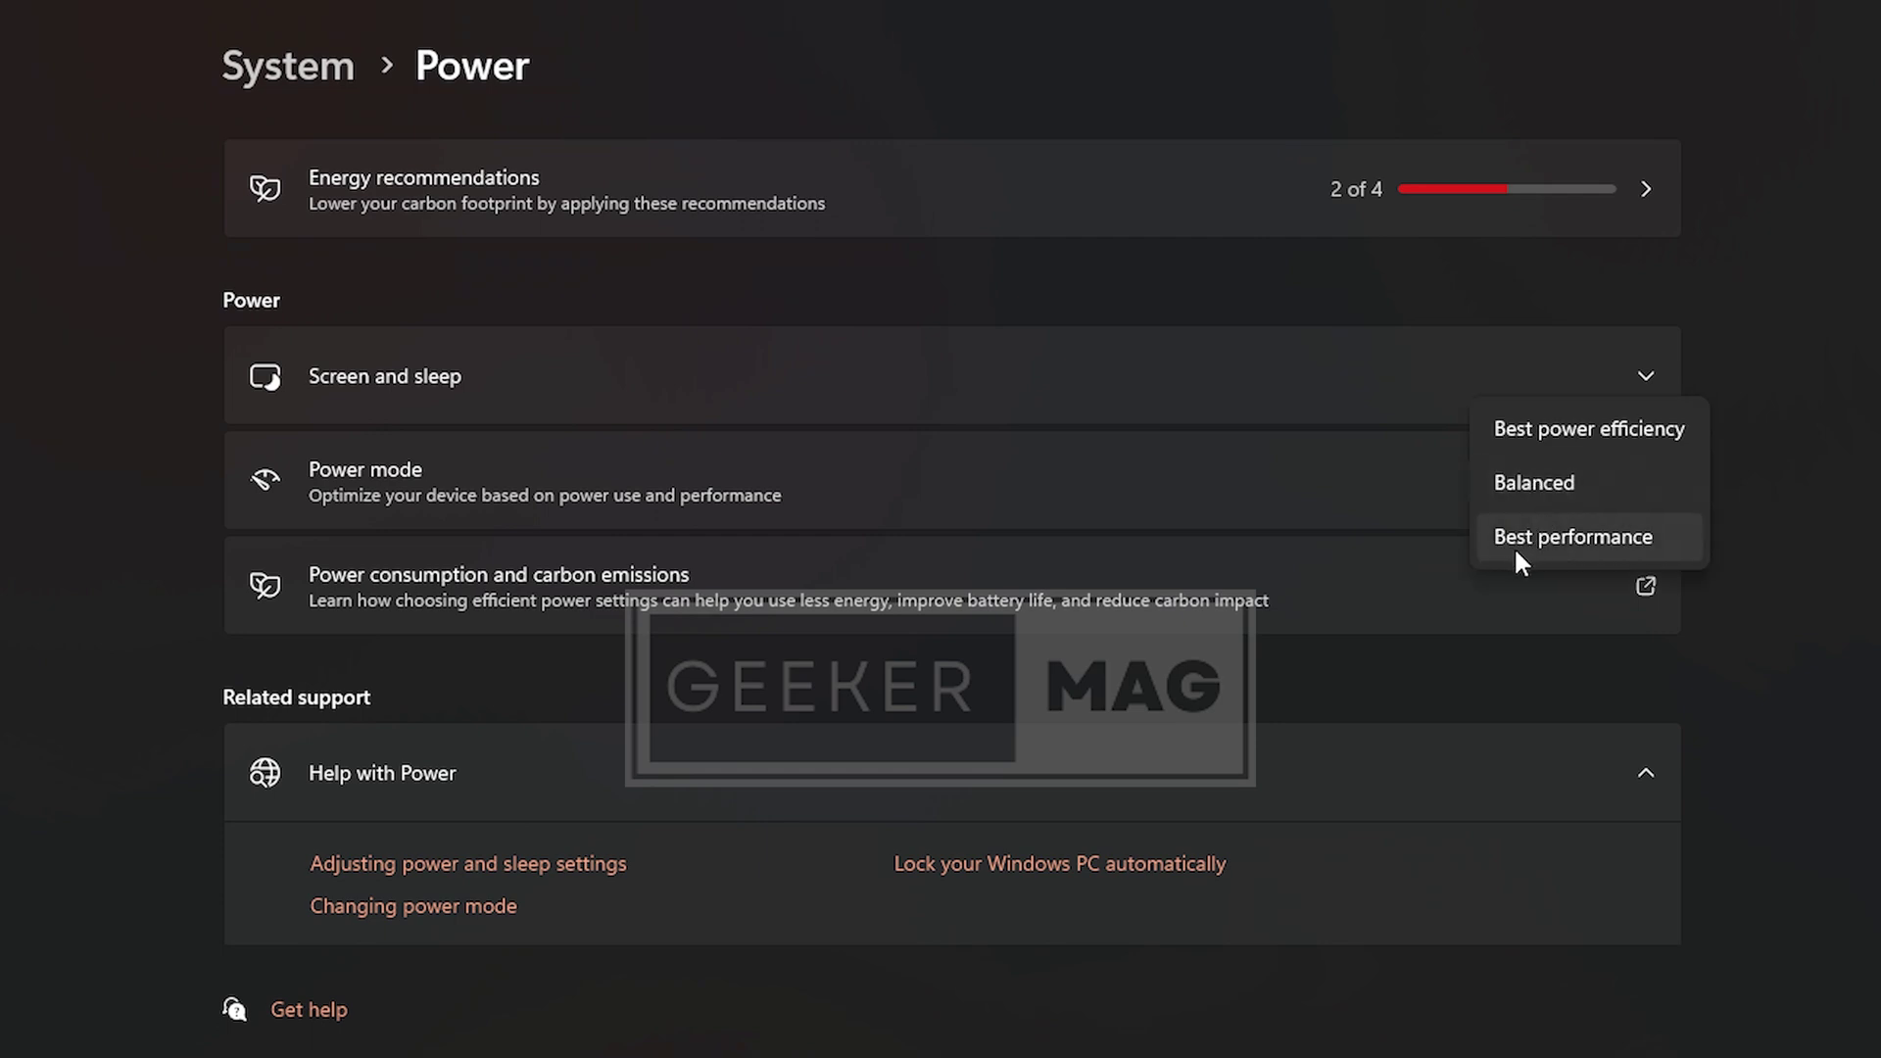
left_click(1546, 538)
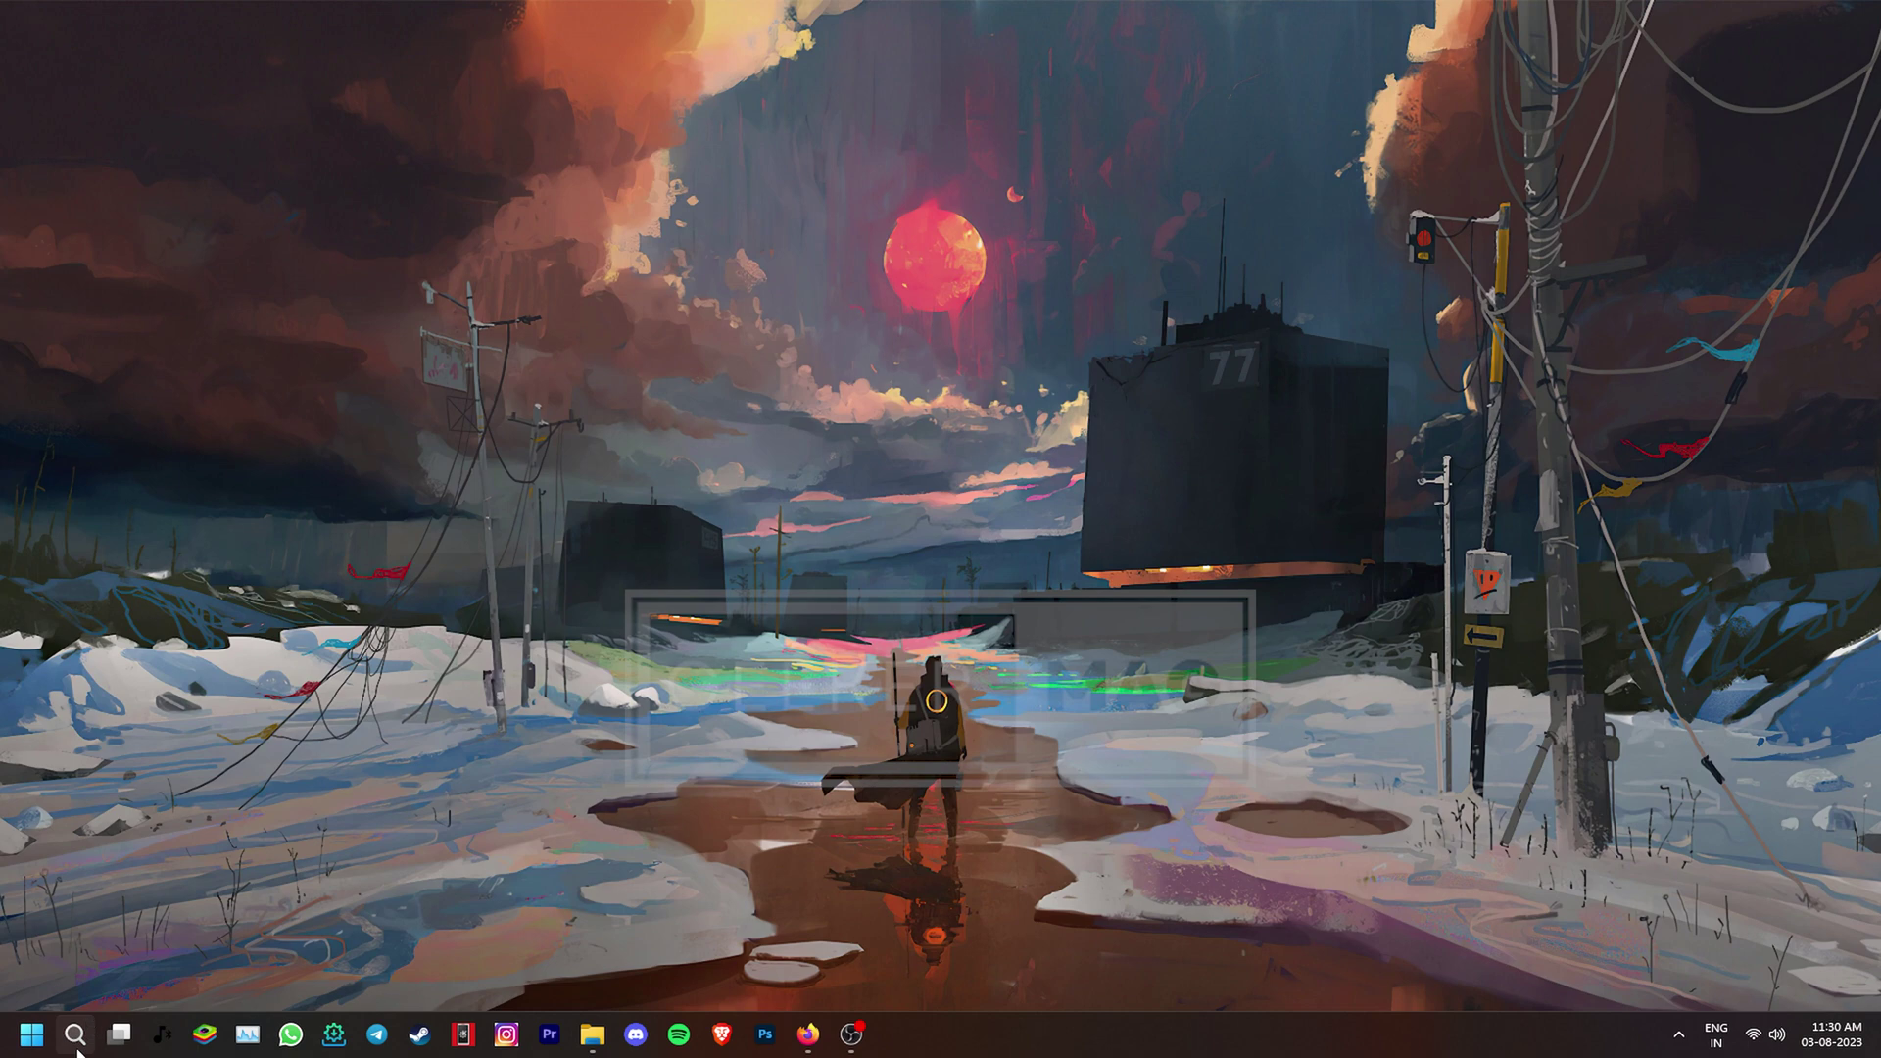
- Choose Adjust for best performance in Performance Options, keeping Smooth edges of screen fonts, and apply
left_click(79, 1046)
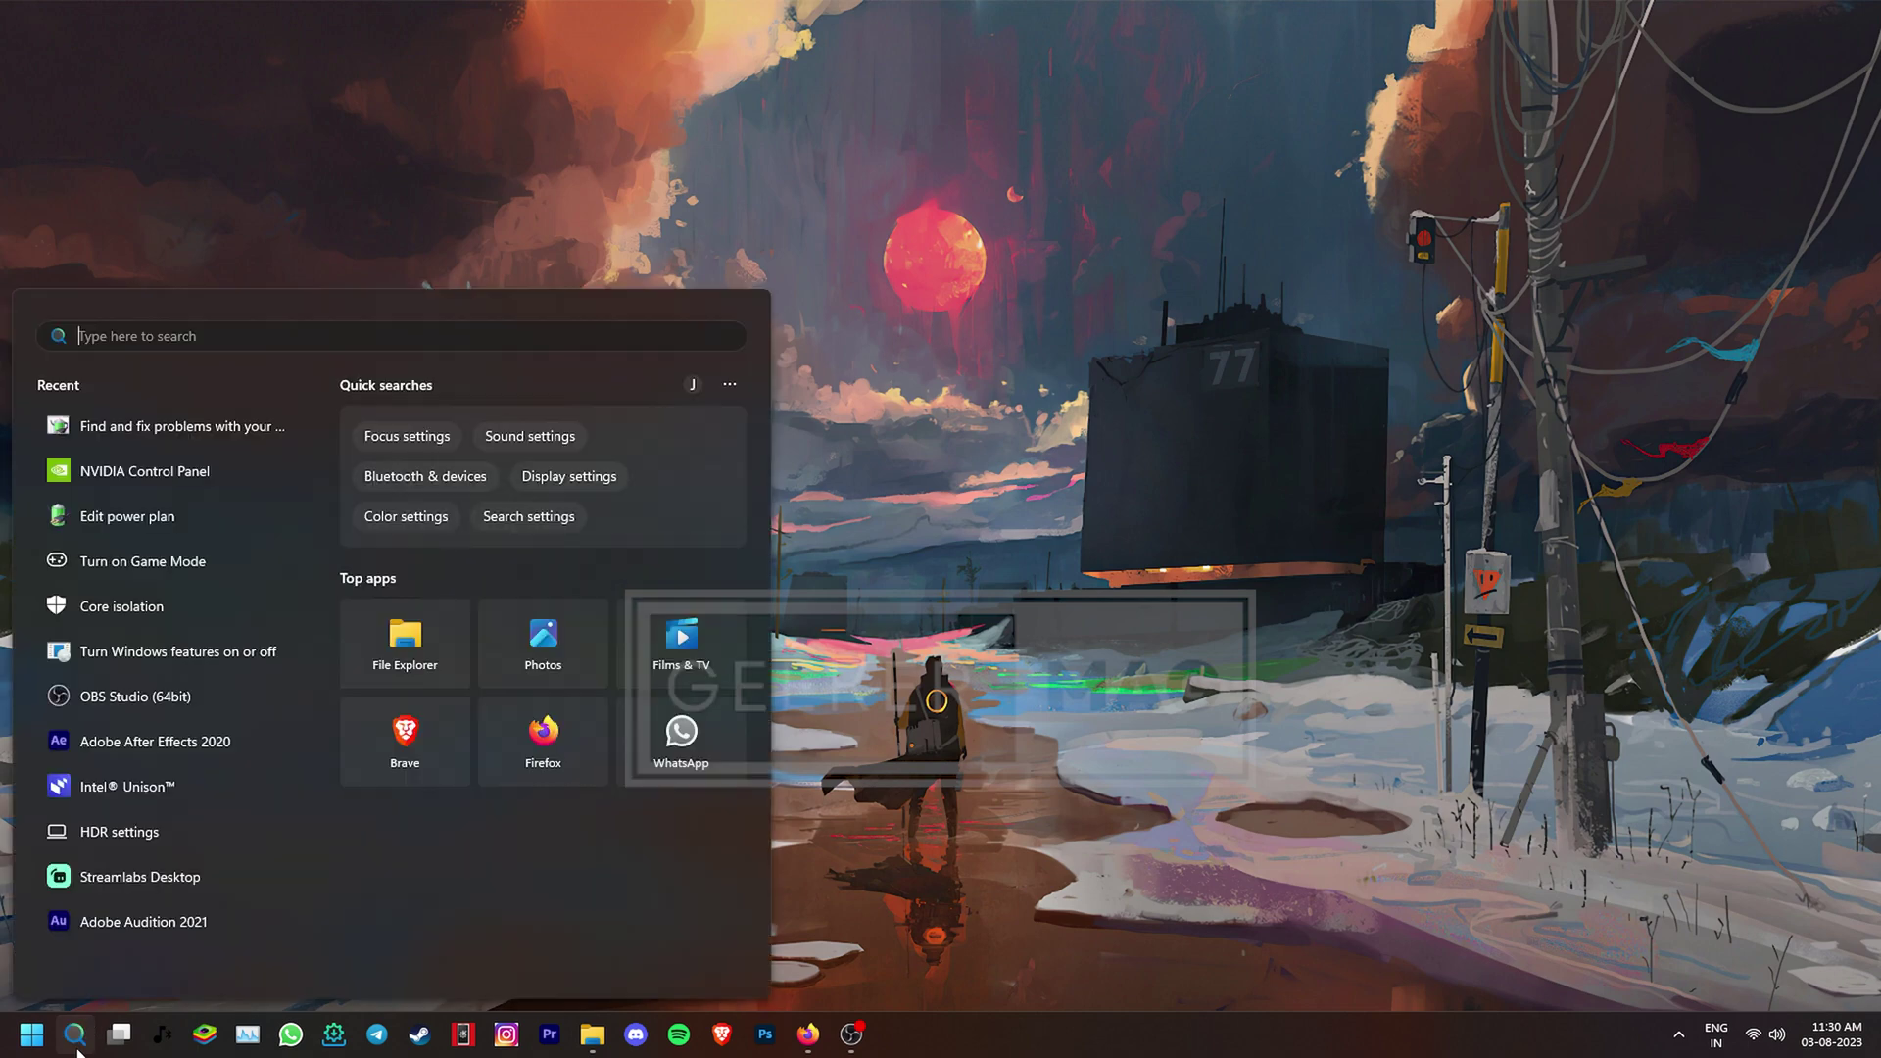
type("adjust performance")
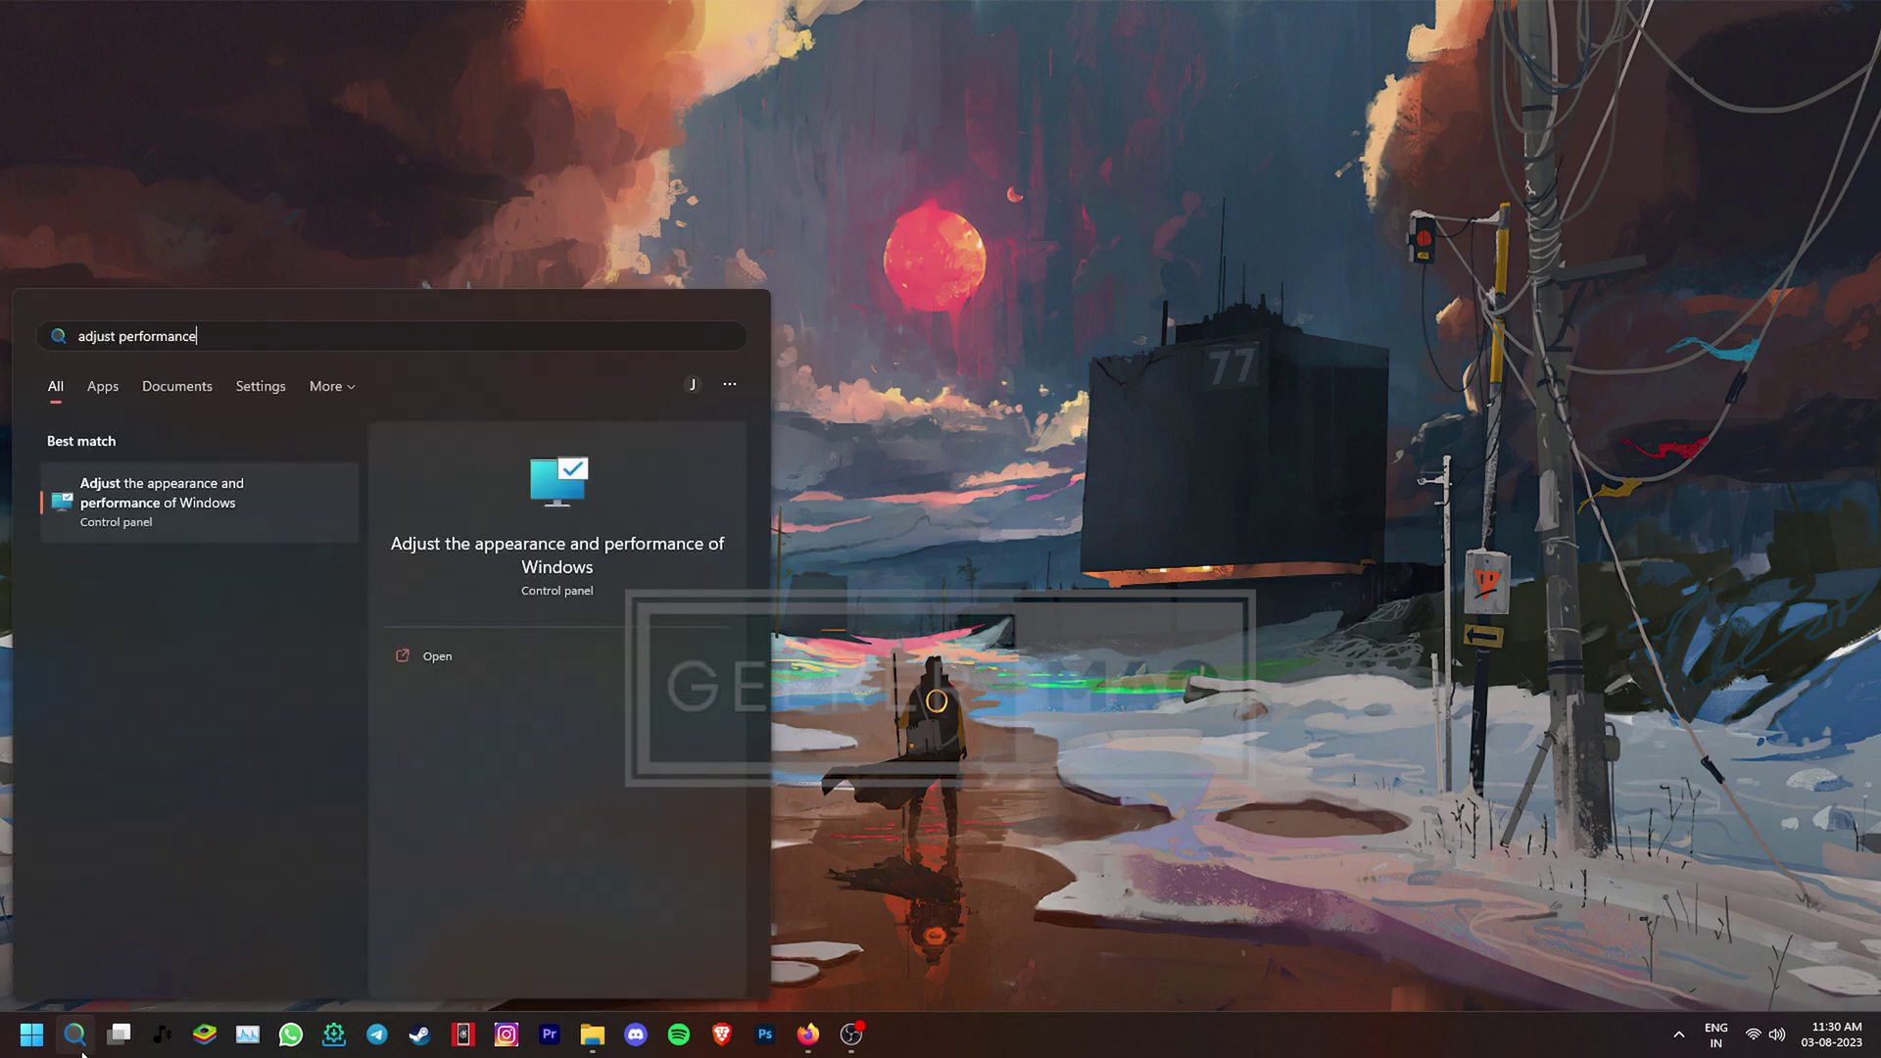
left_click(199, 522)
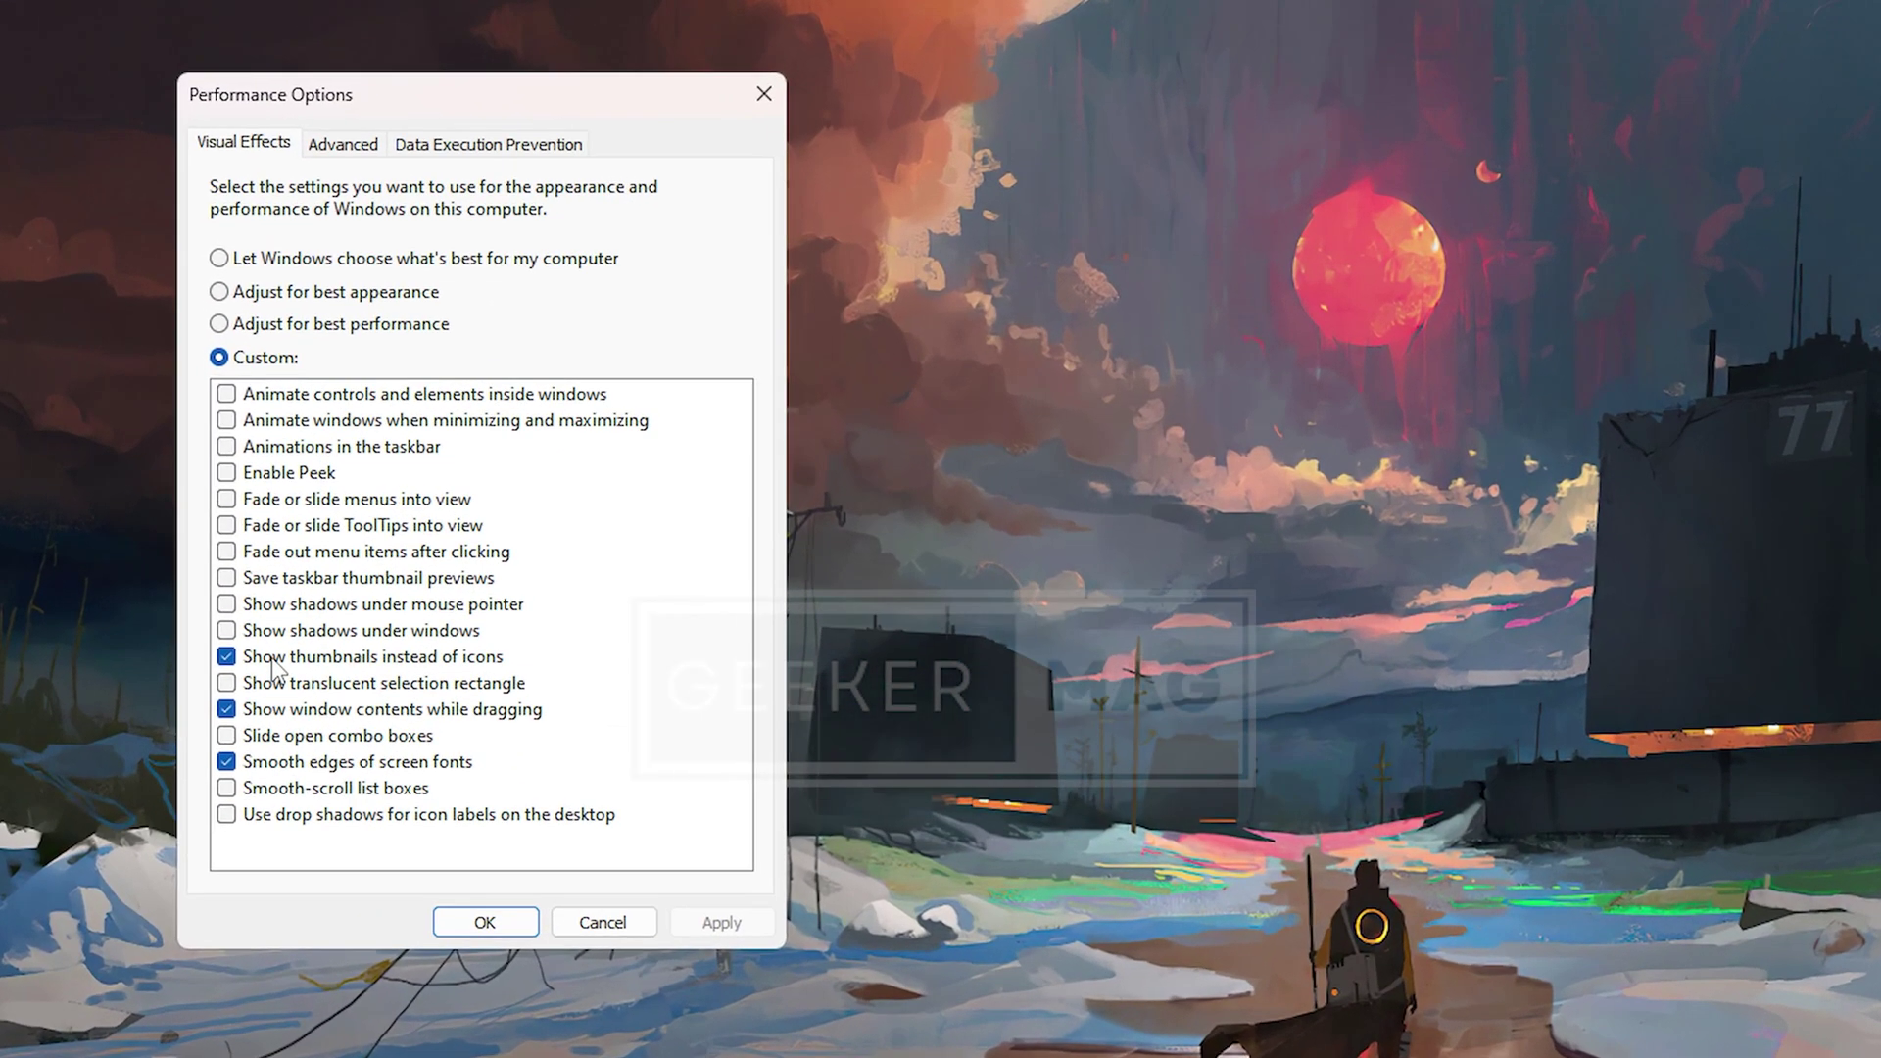
left_click(297, 327)
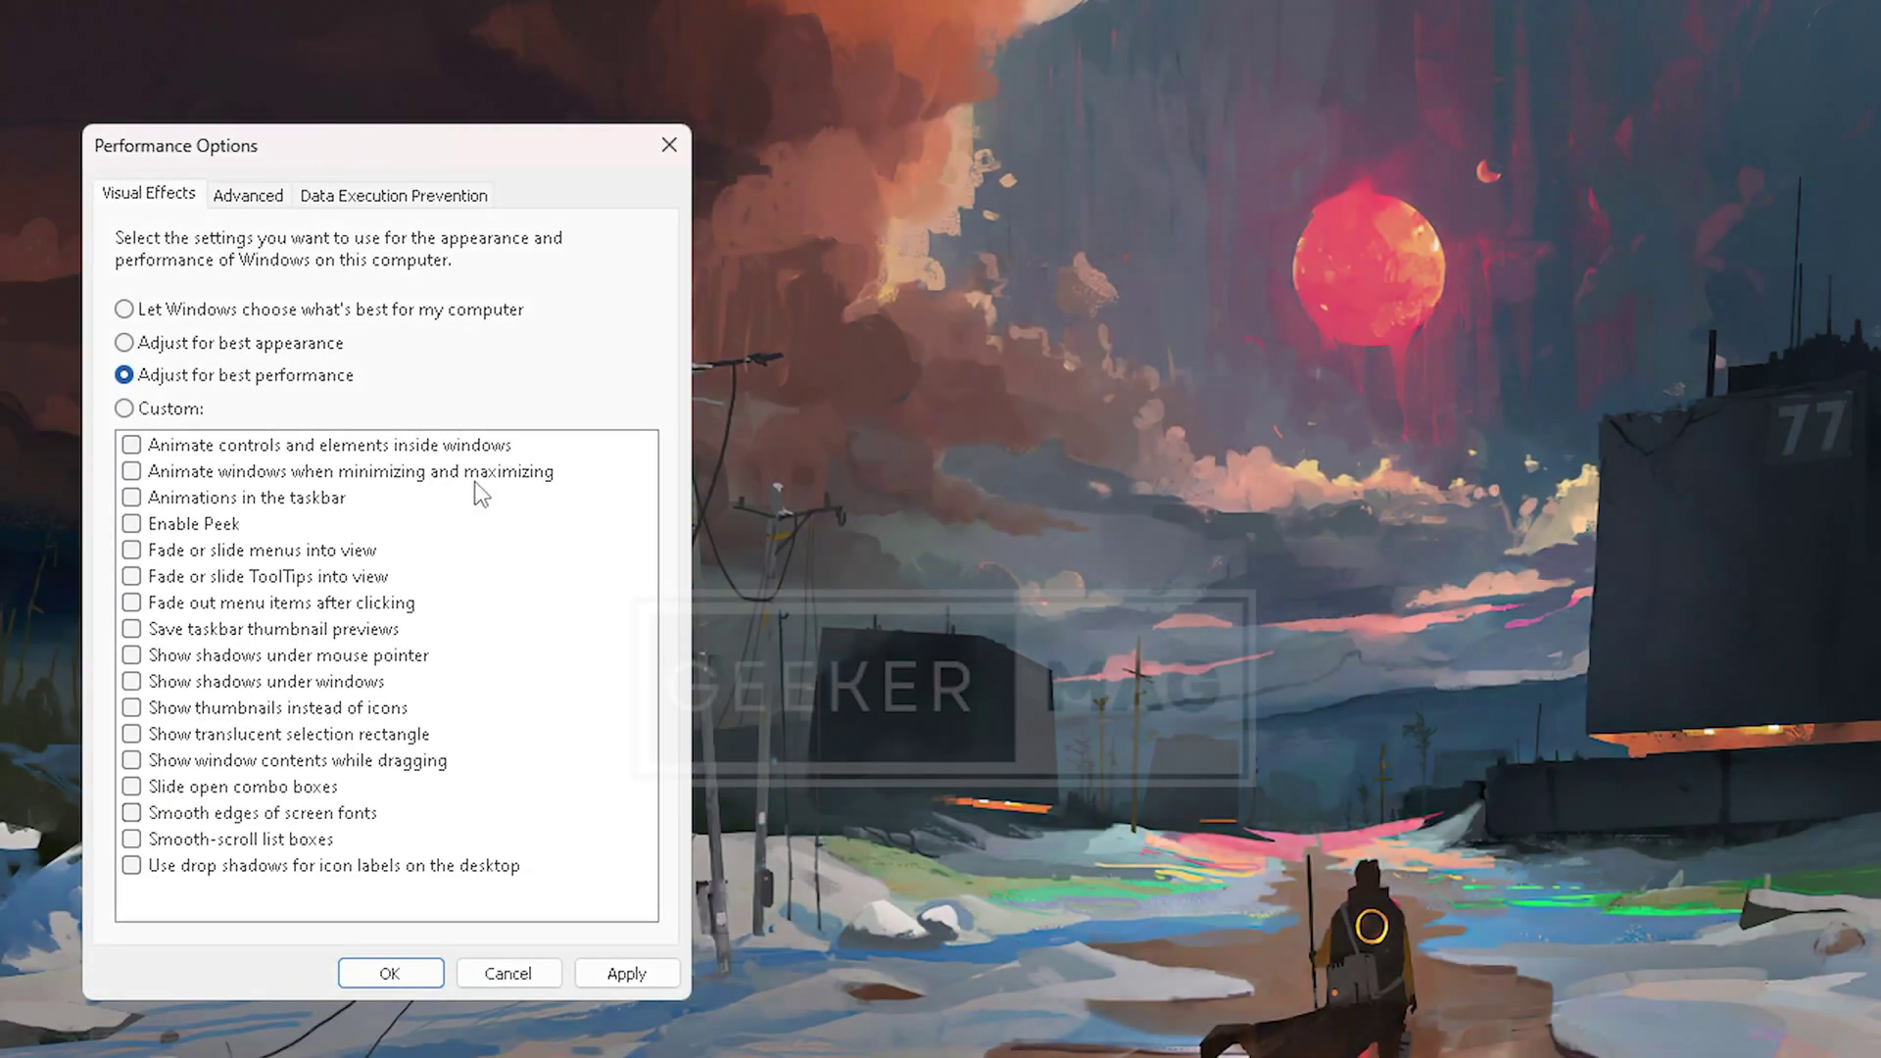
left_click(134, 813)
left_click(617, 976)
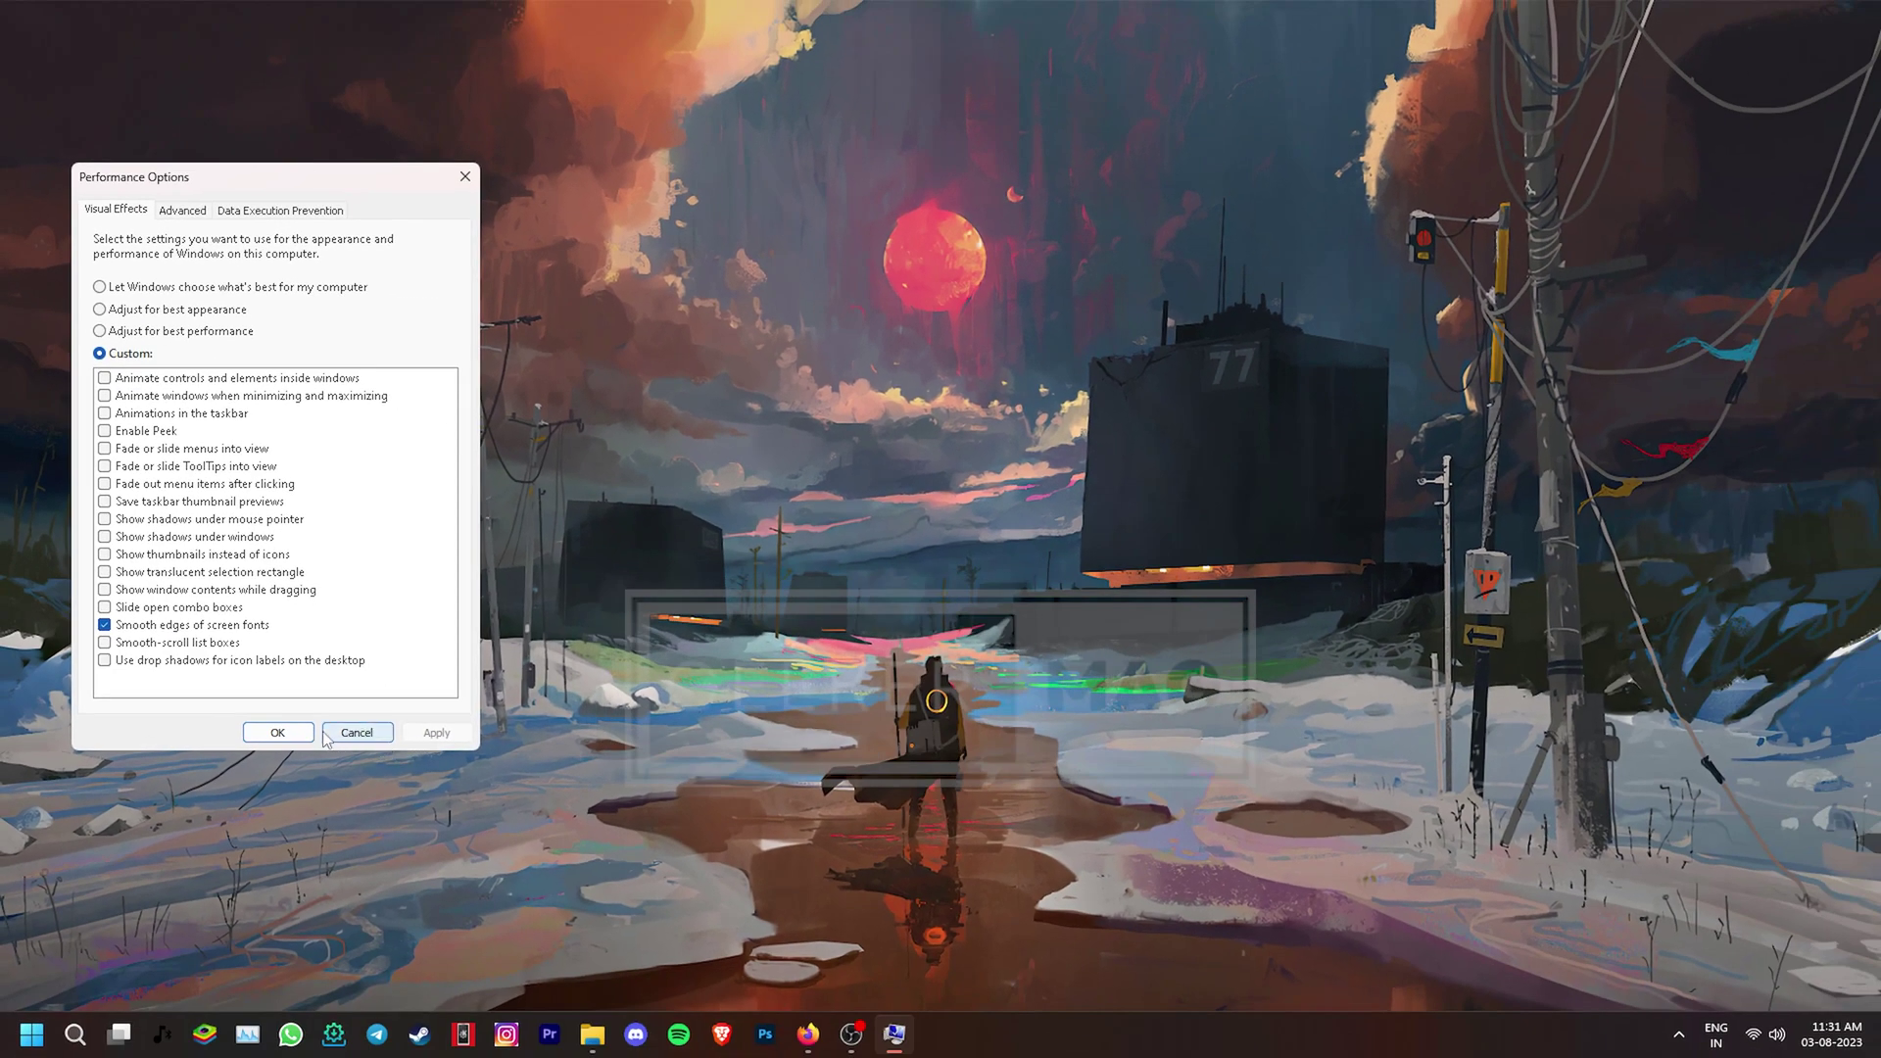
left_click(279, 733)
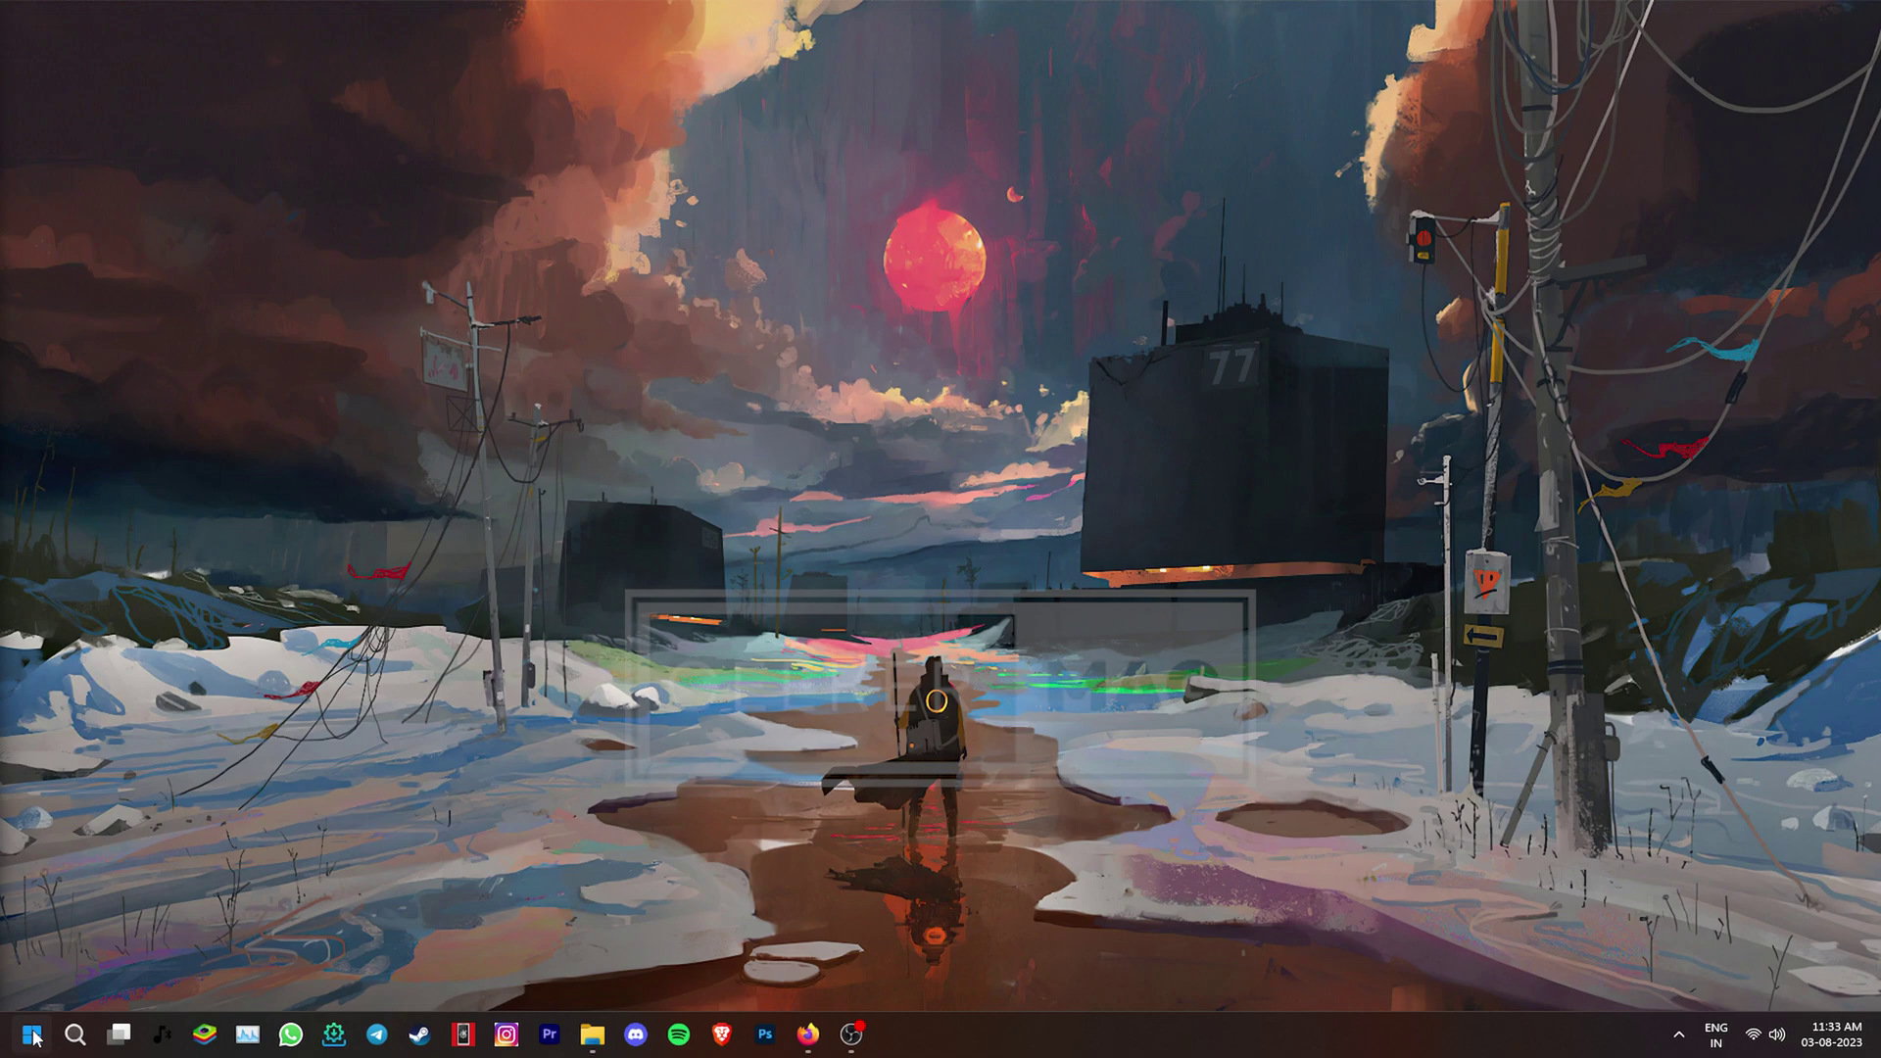
- Go to Settings > System > Display and open the Graphics page
left_click(32, 1035)
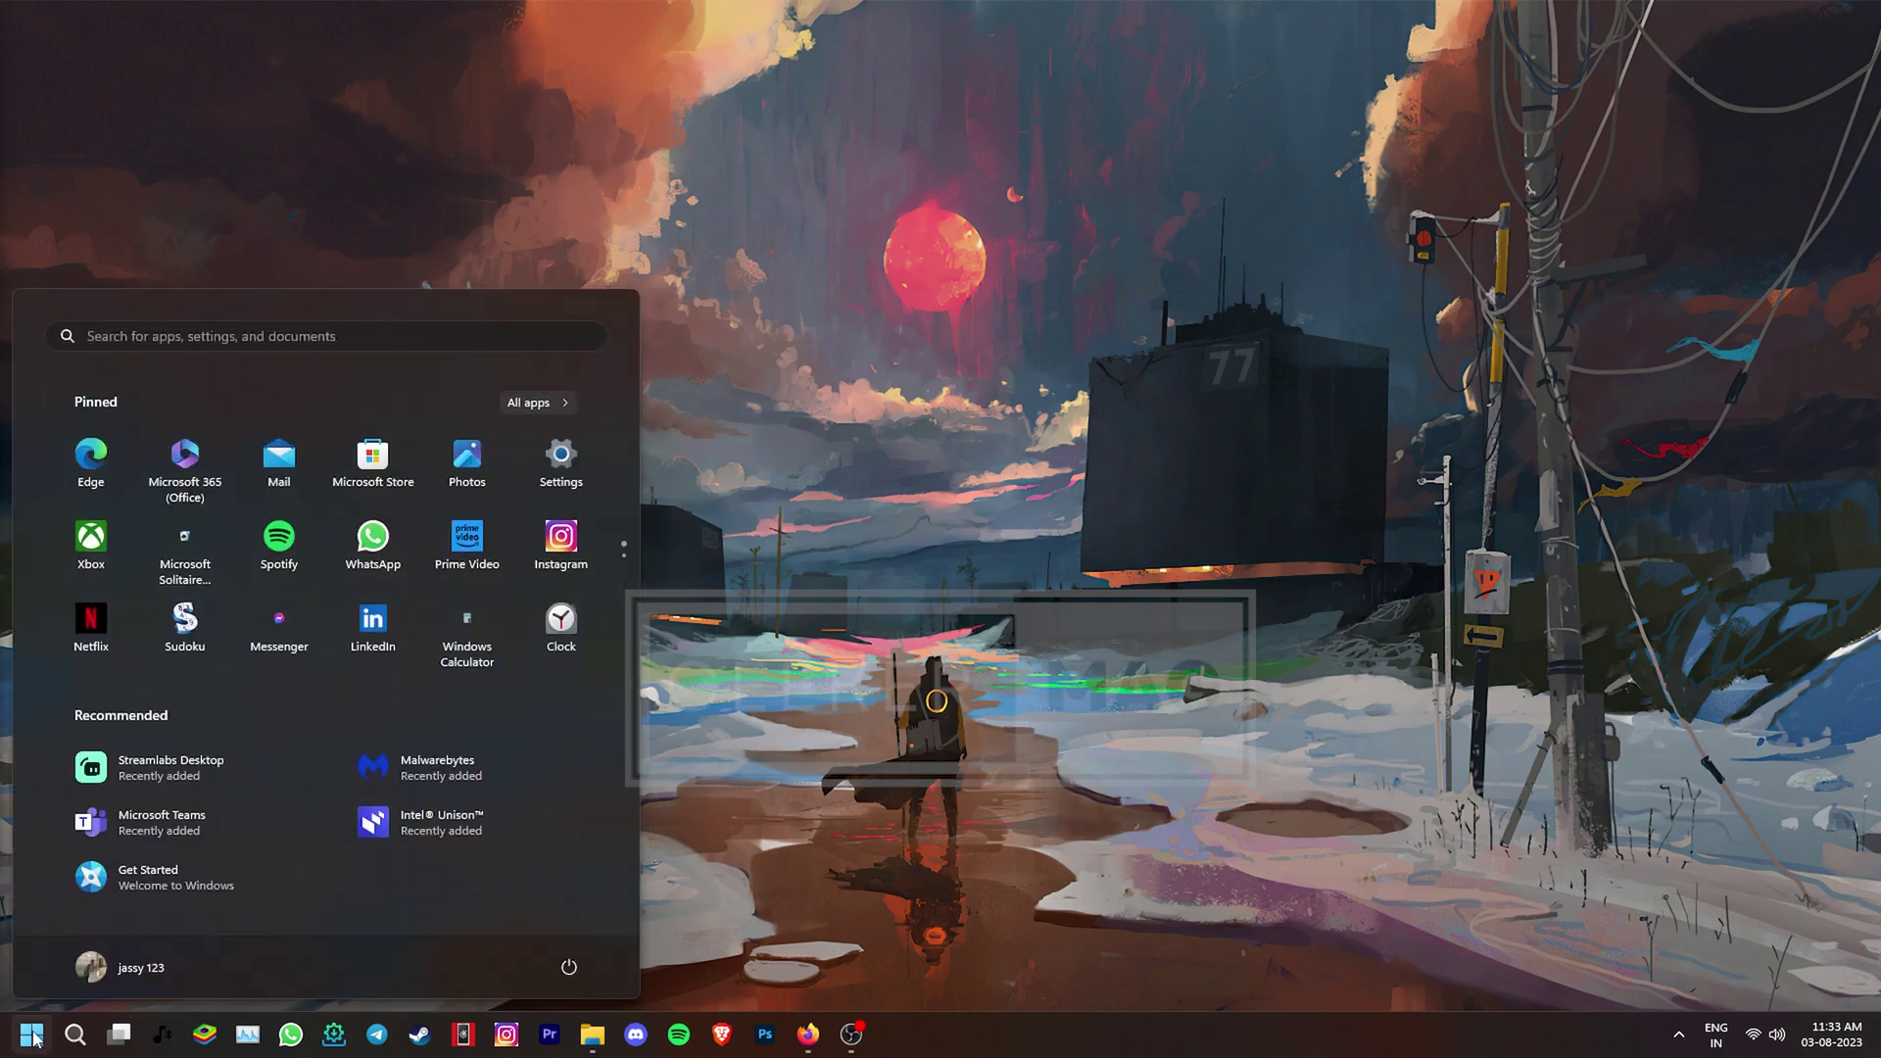
left_click(558, 464)
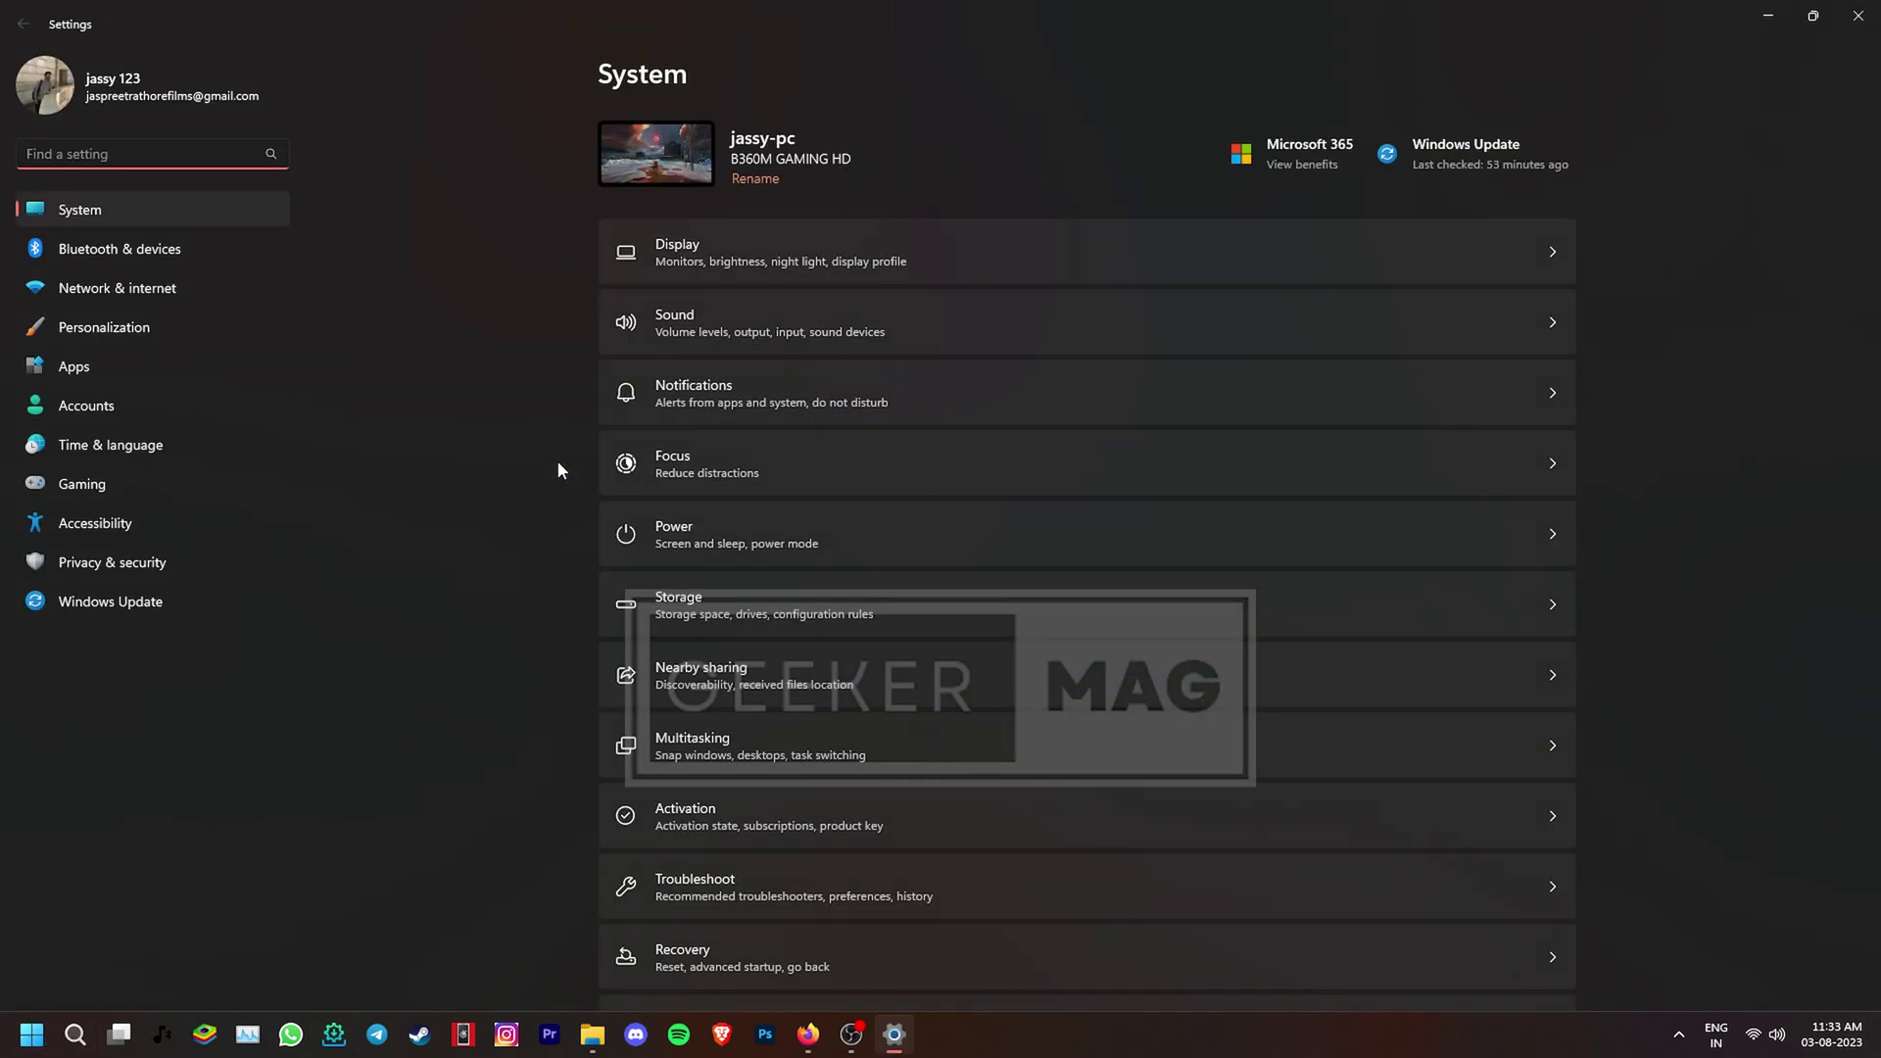
left_click(800, 266)
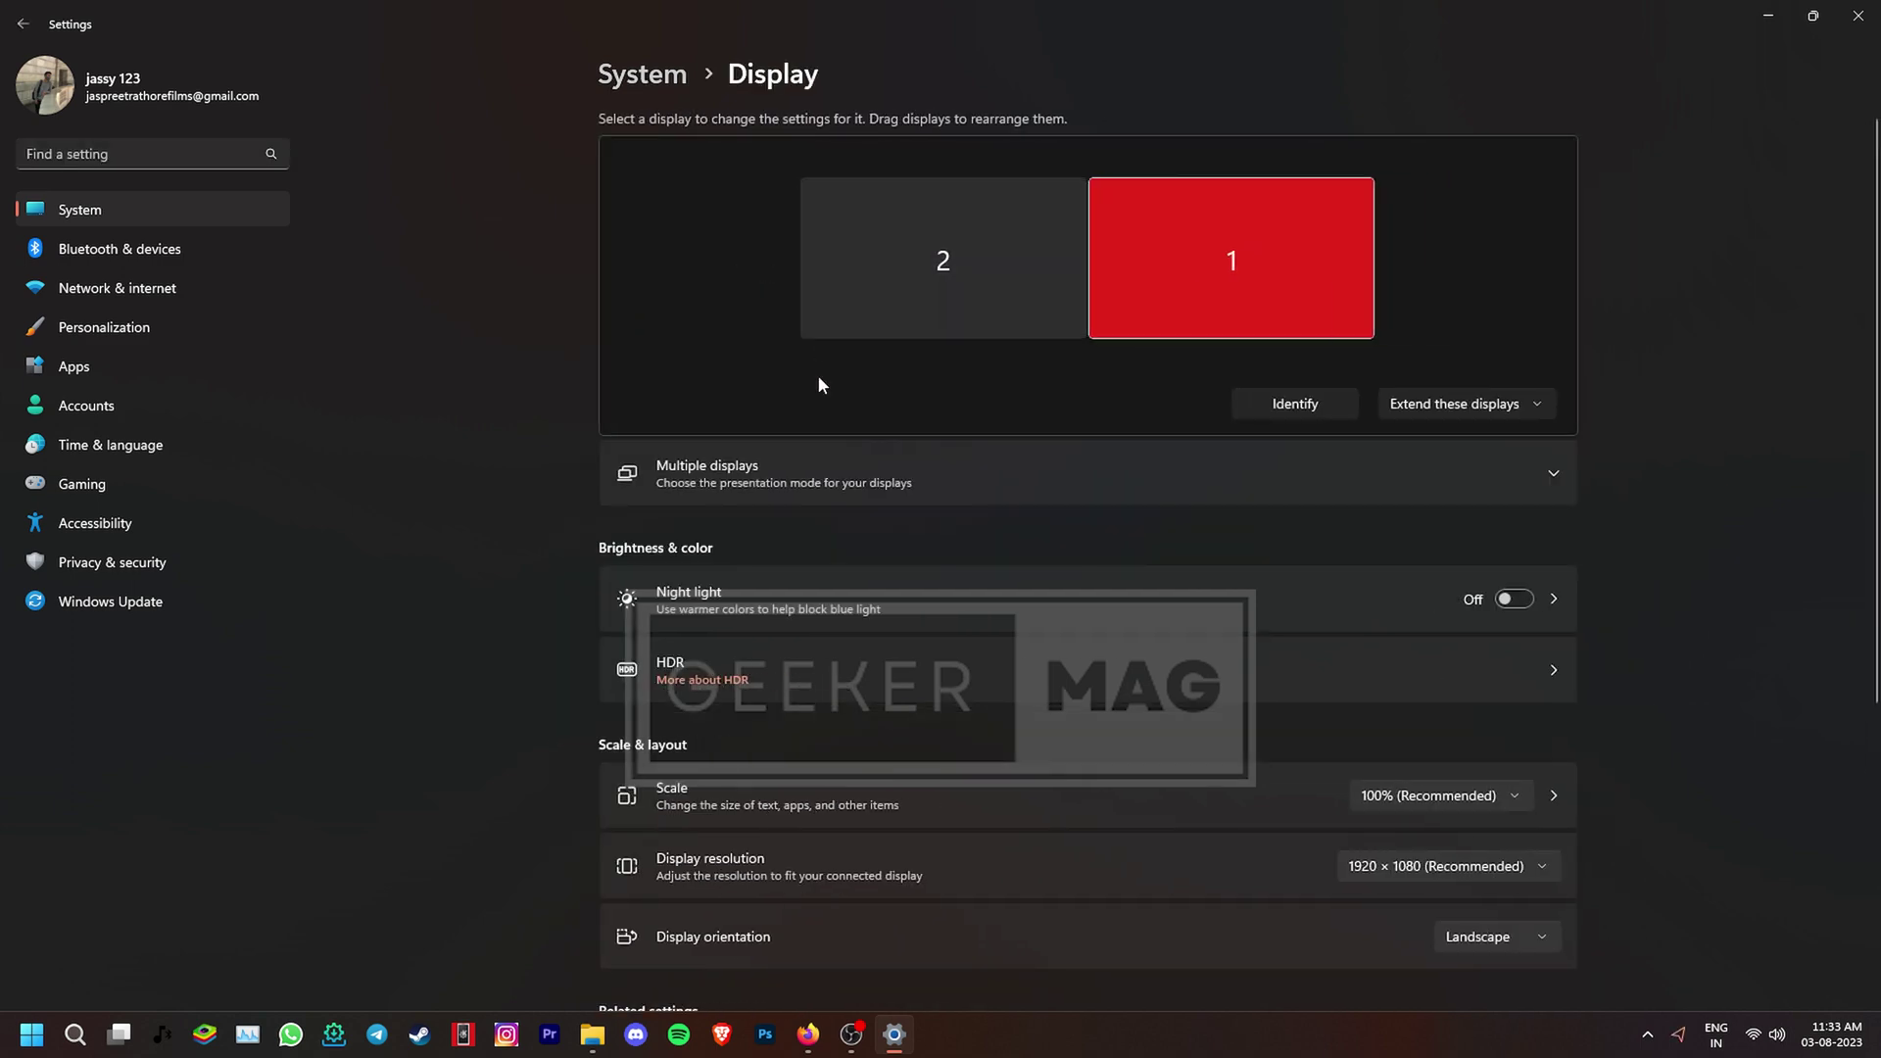
scroll(748, 617, "down", 5)
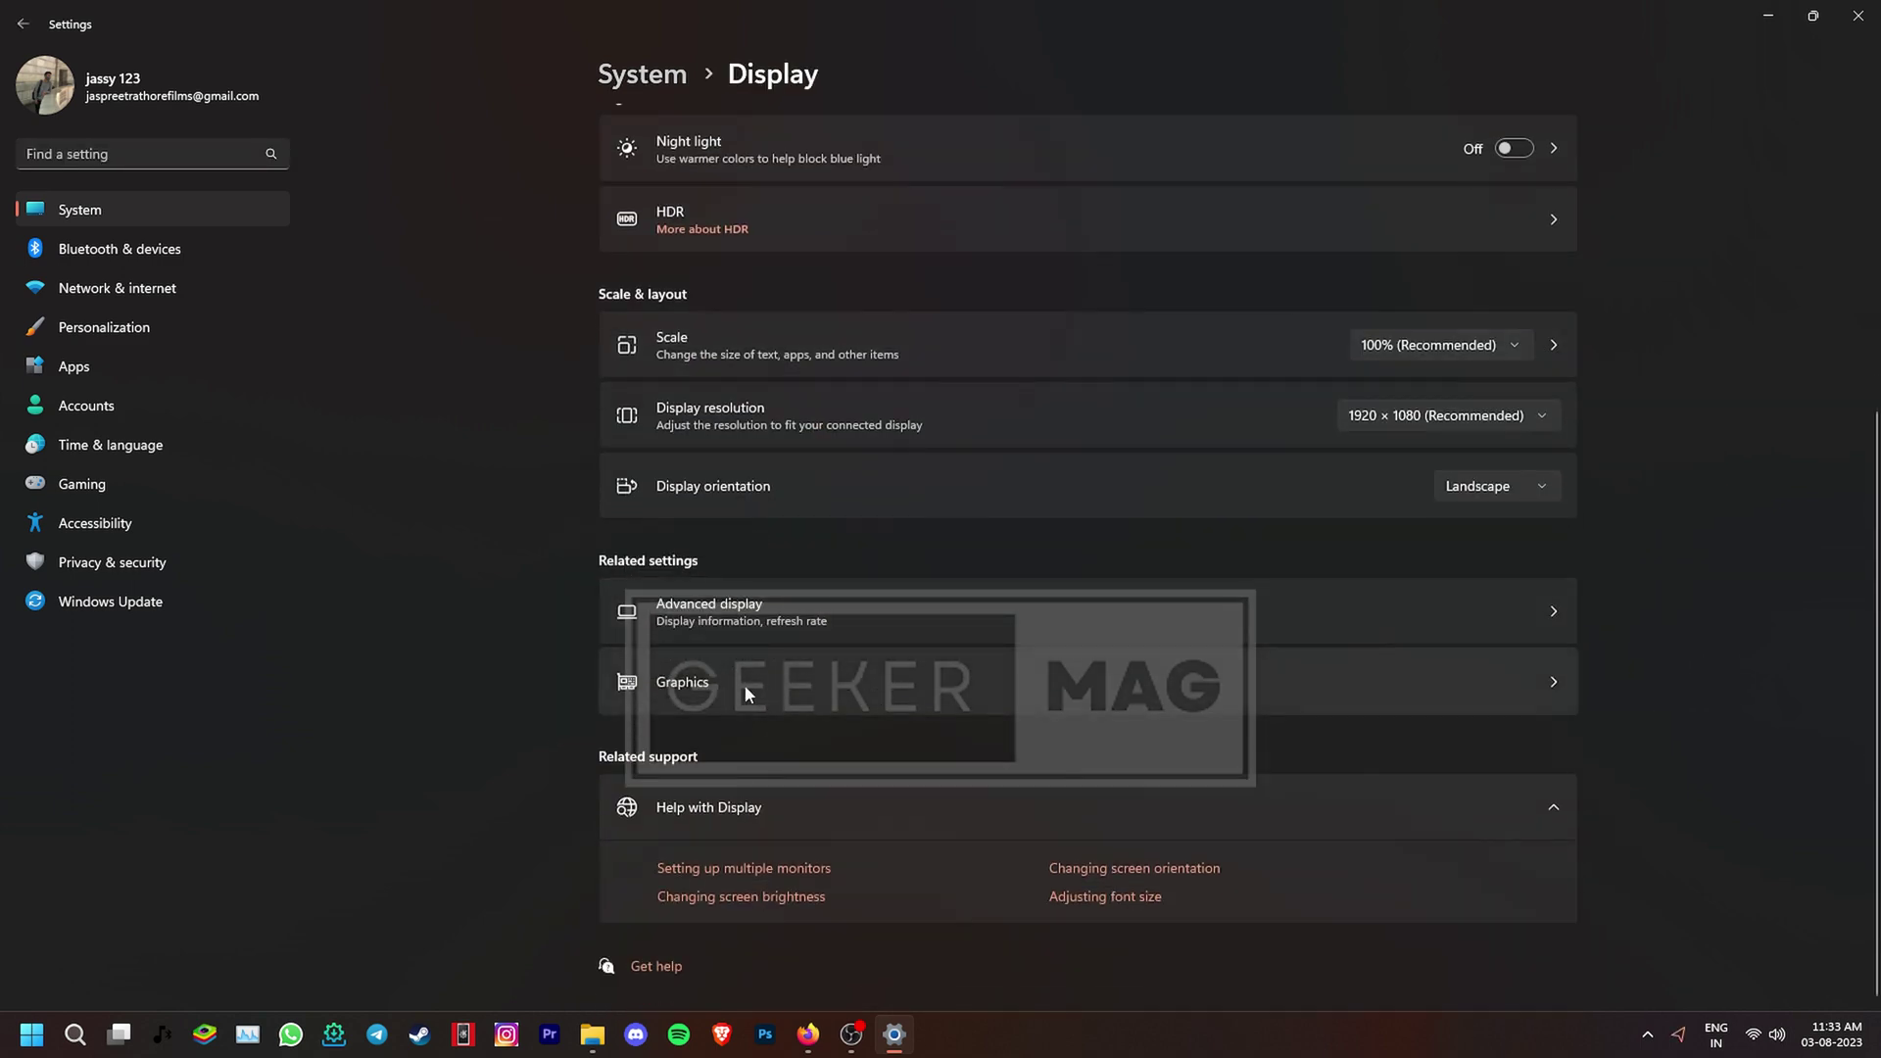
left_click(744, 684)
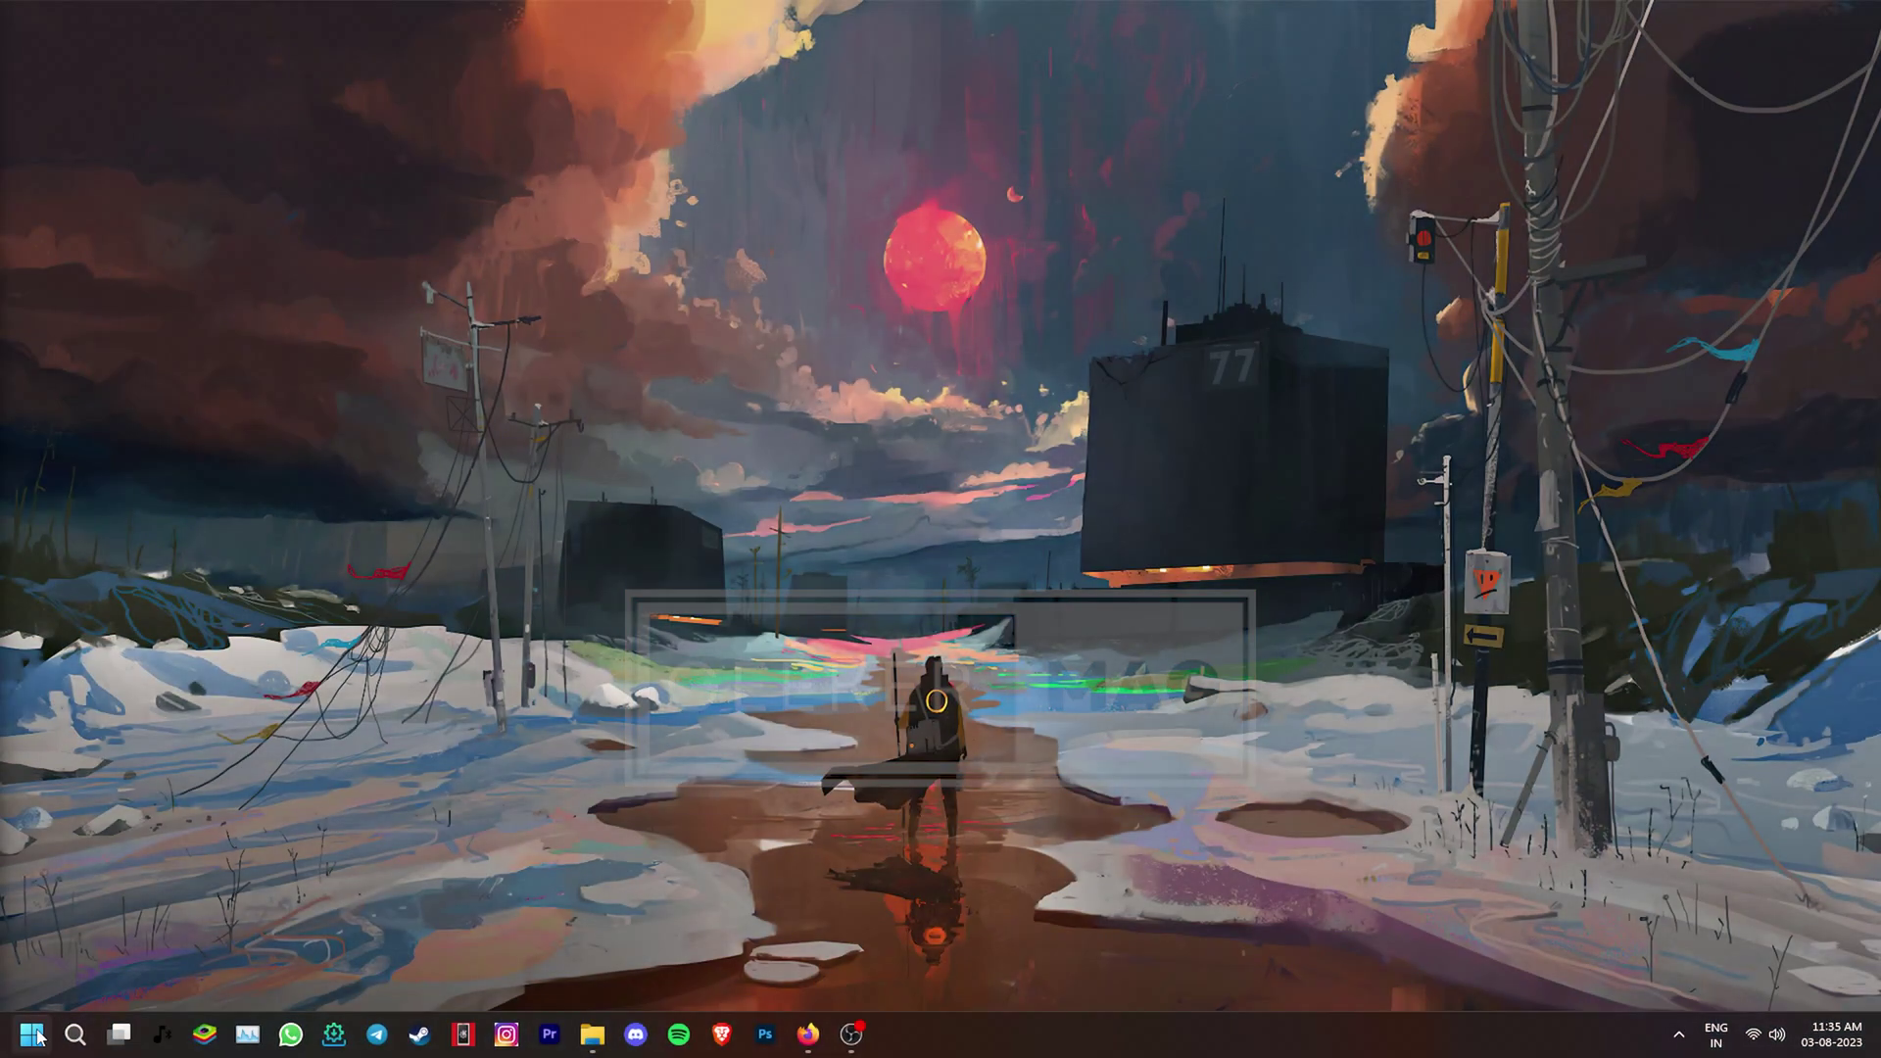
- Set Bluetooth Audio Receiver's background apps permission to Never in Installed apps advanced options
key("super")
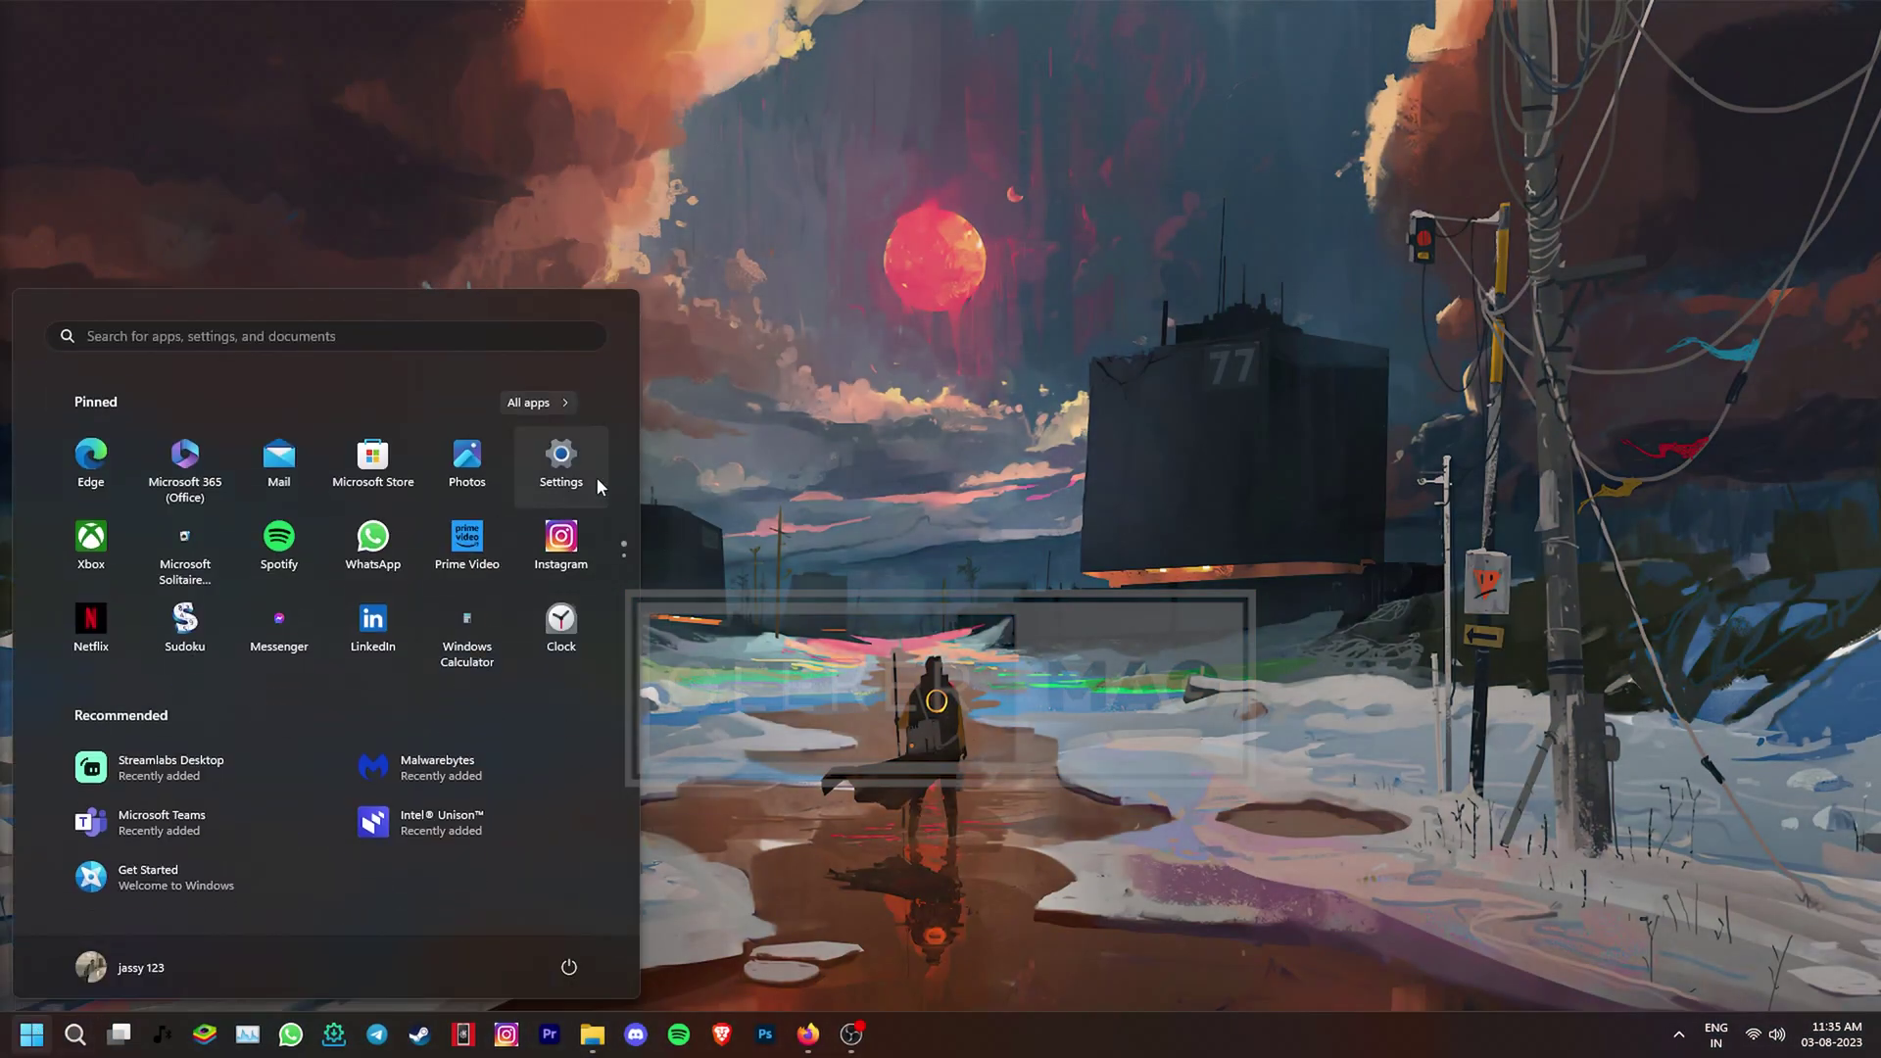
left_click(574, 460)
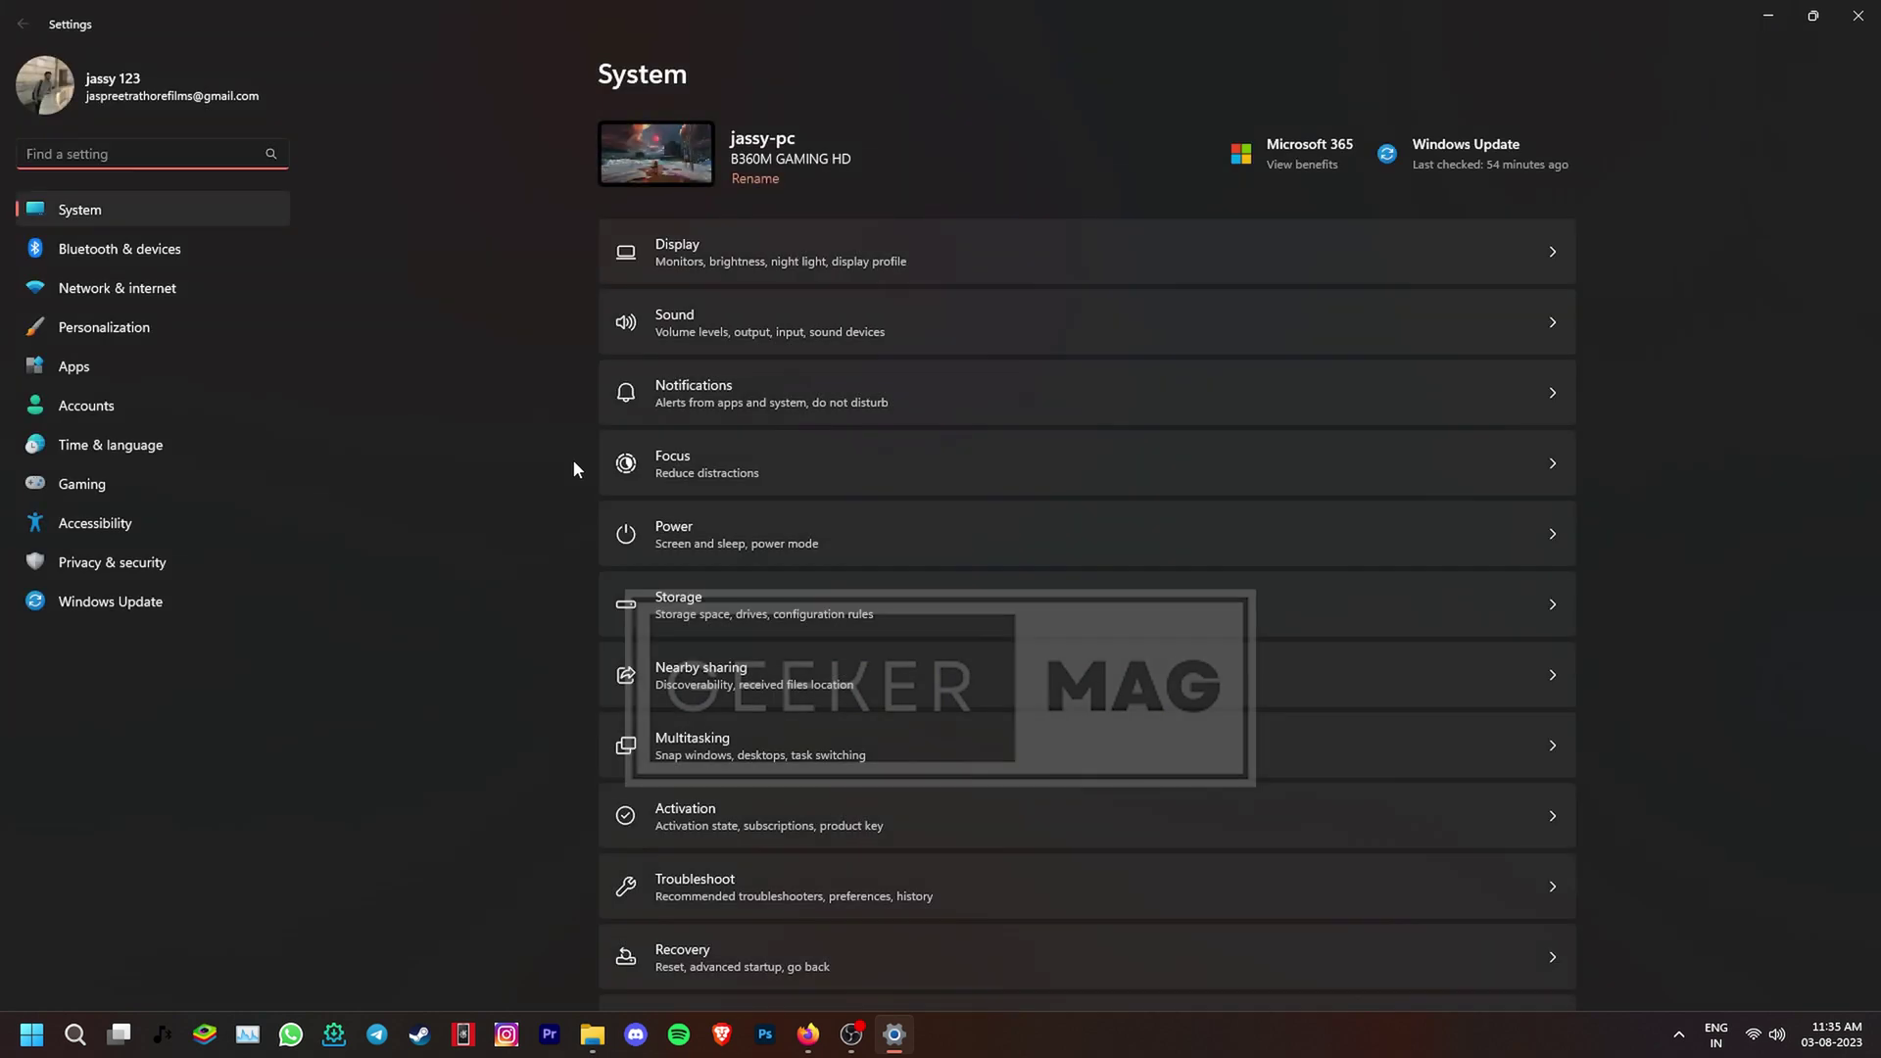
left_click(120, 376)
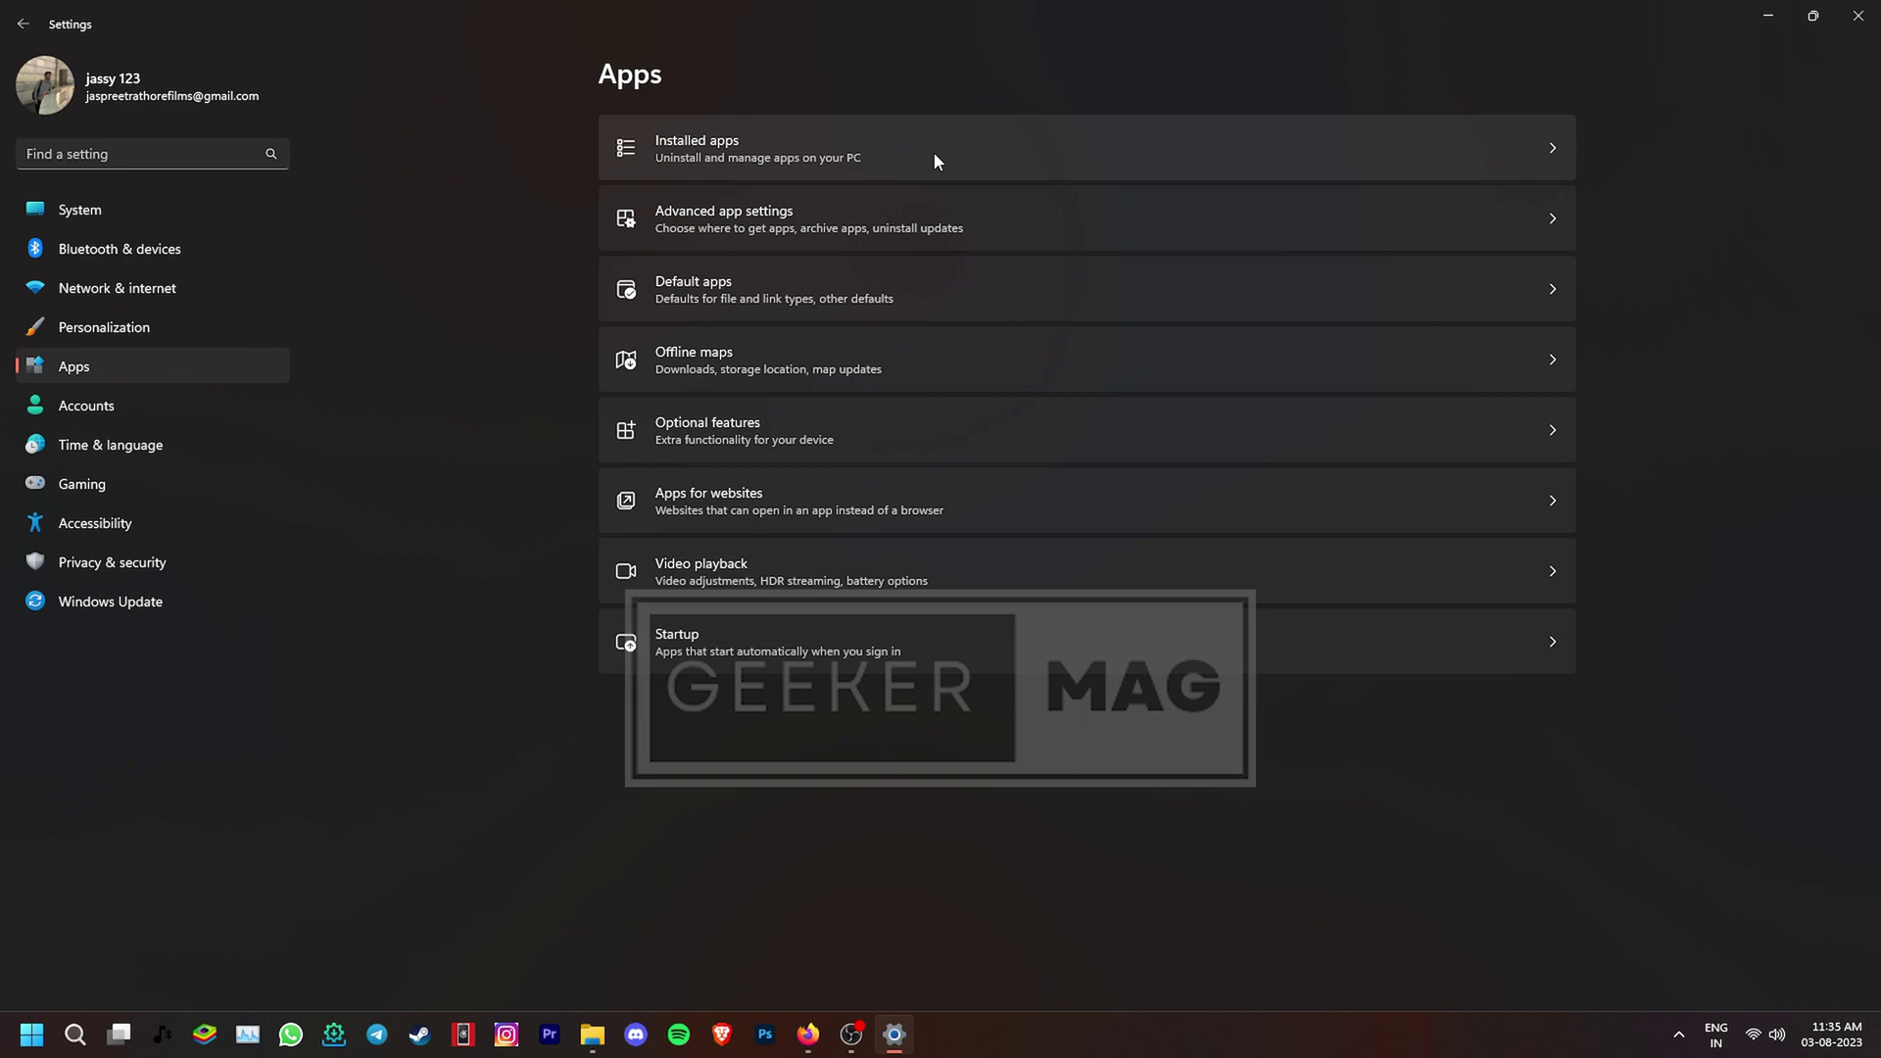
left_click(933, 155)
scroll(893, 542, "down", 5)
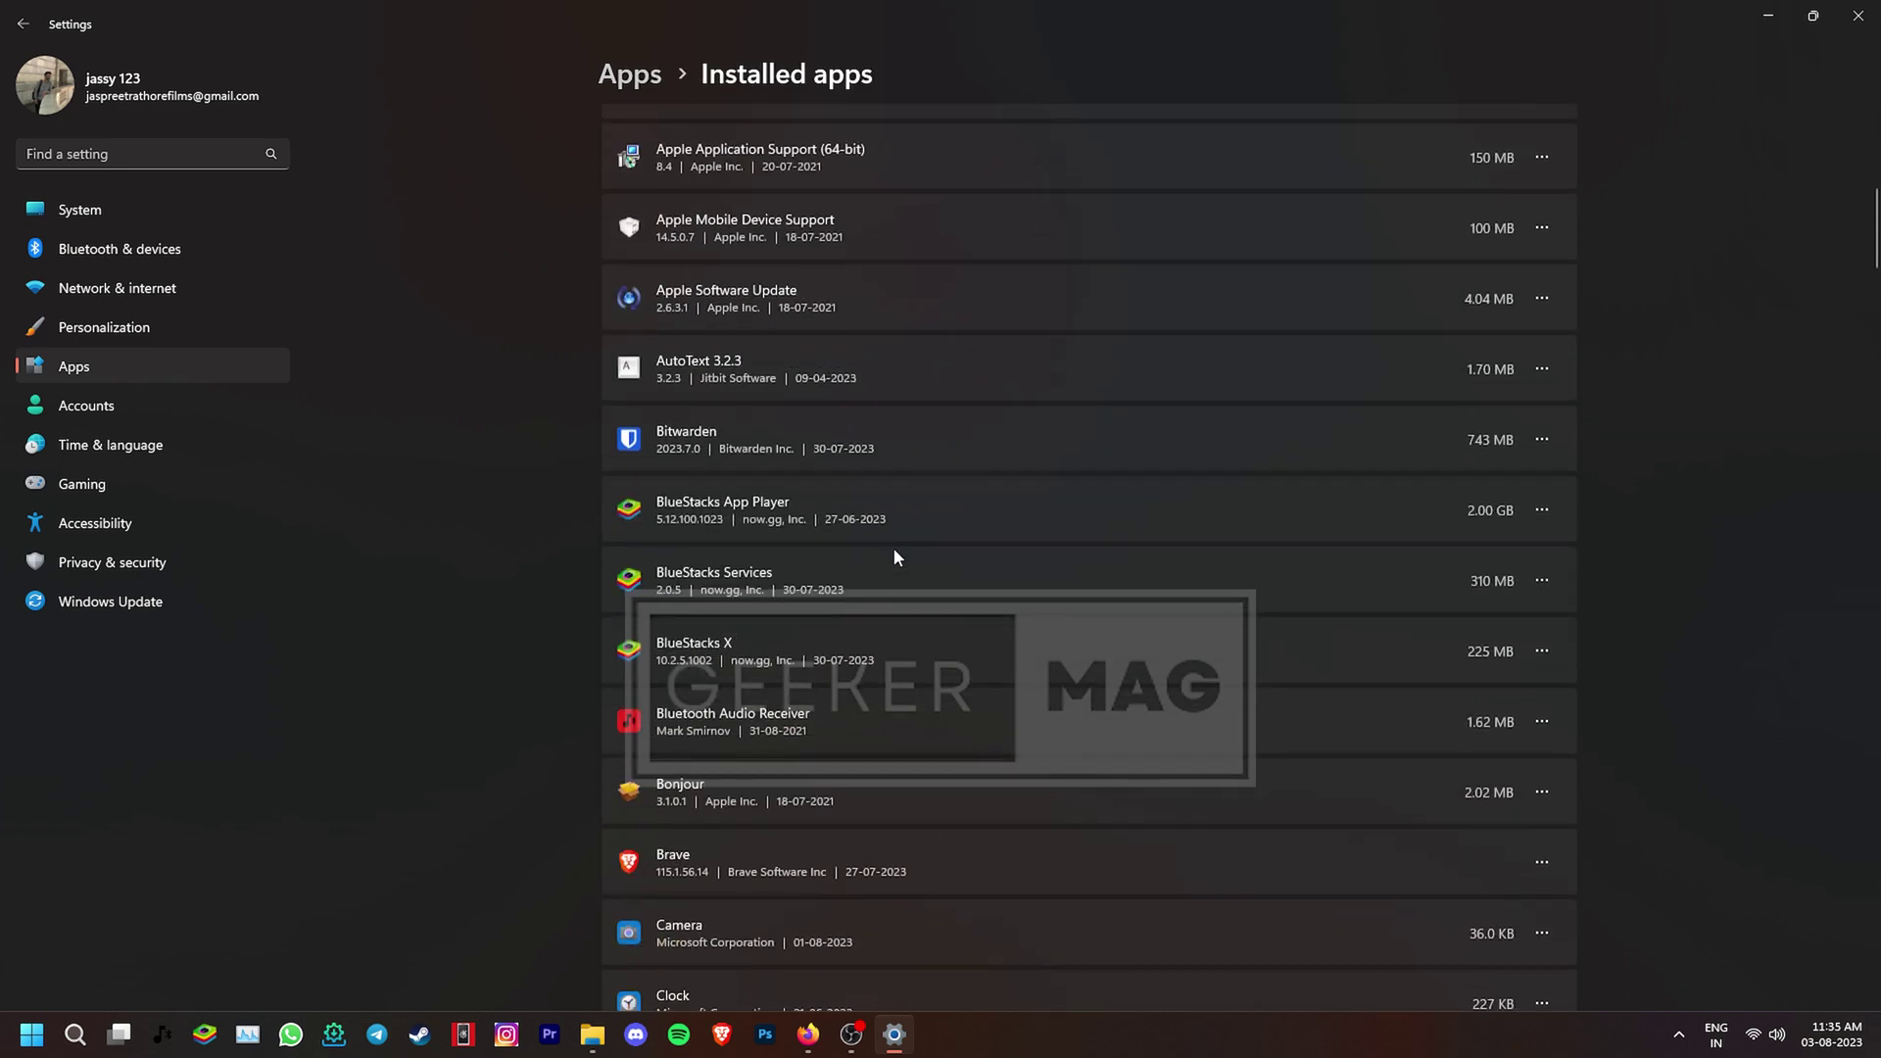
scroll(891, 544, "down", 3)
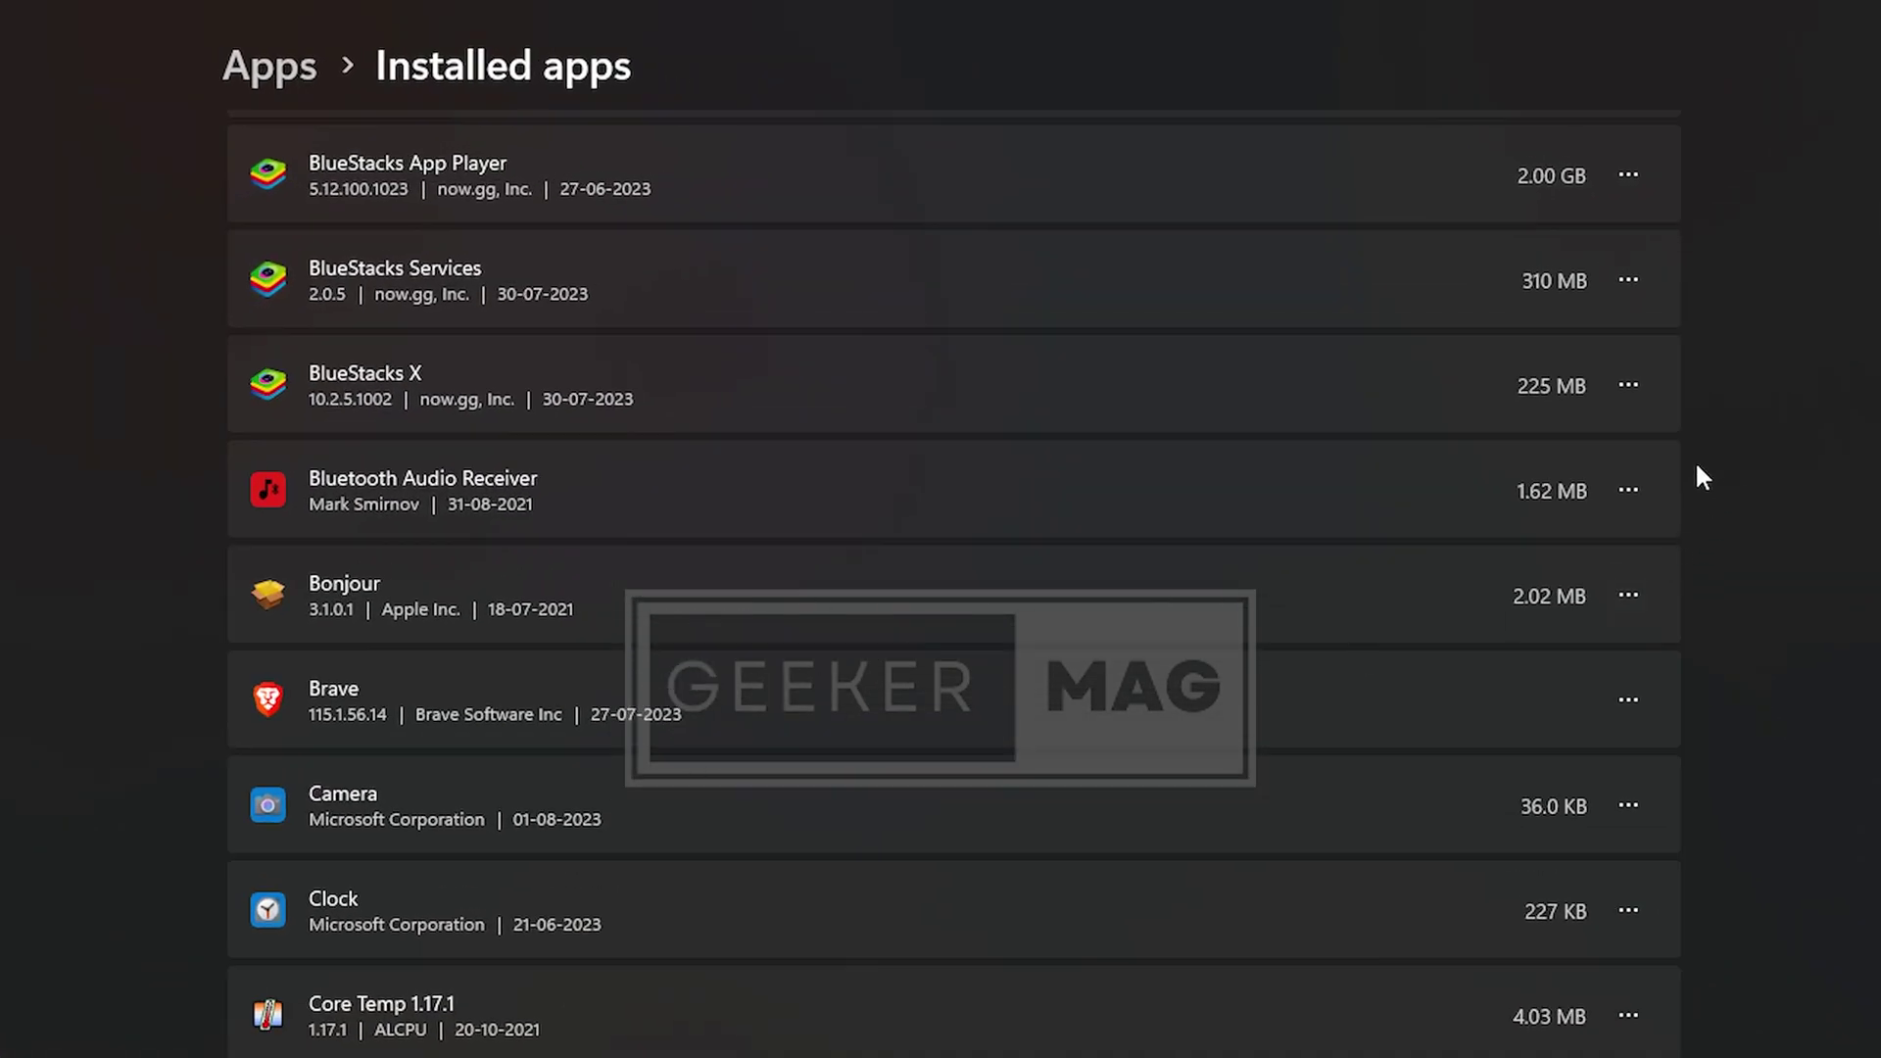
left_click(1628, 490)
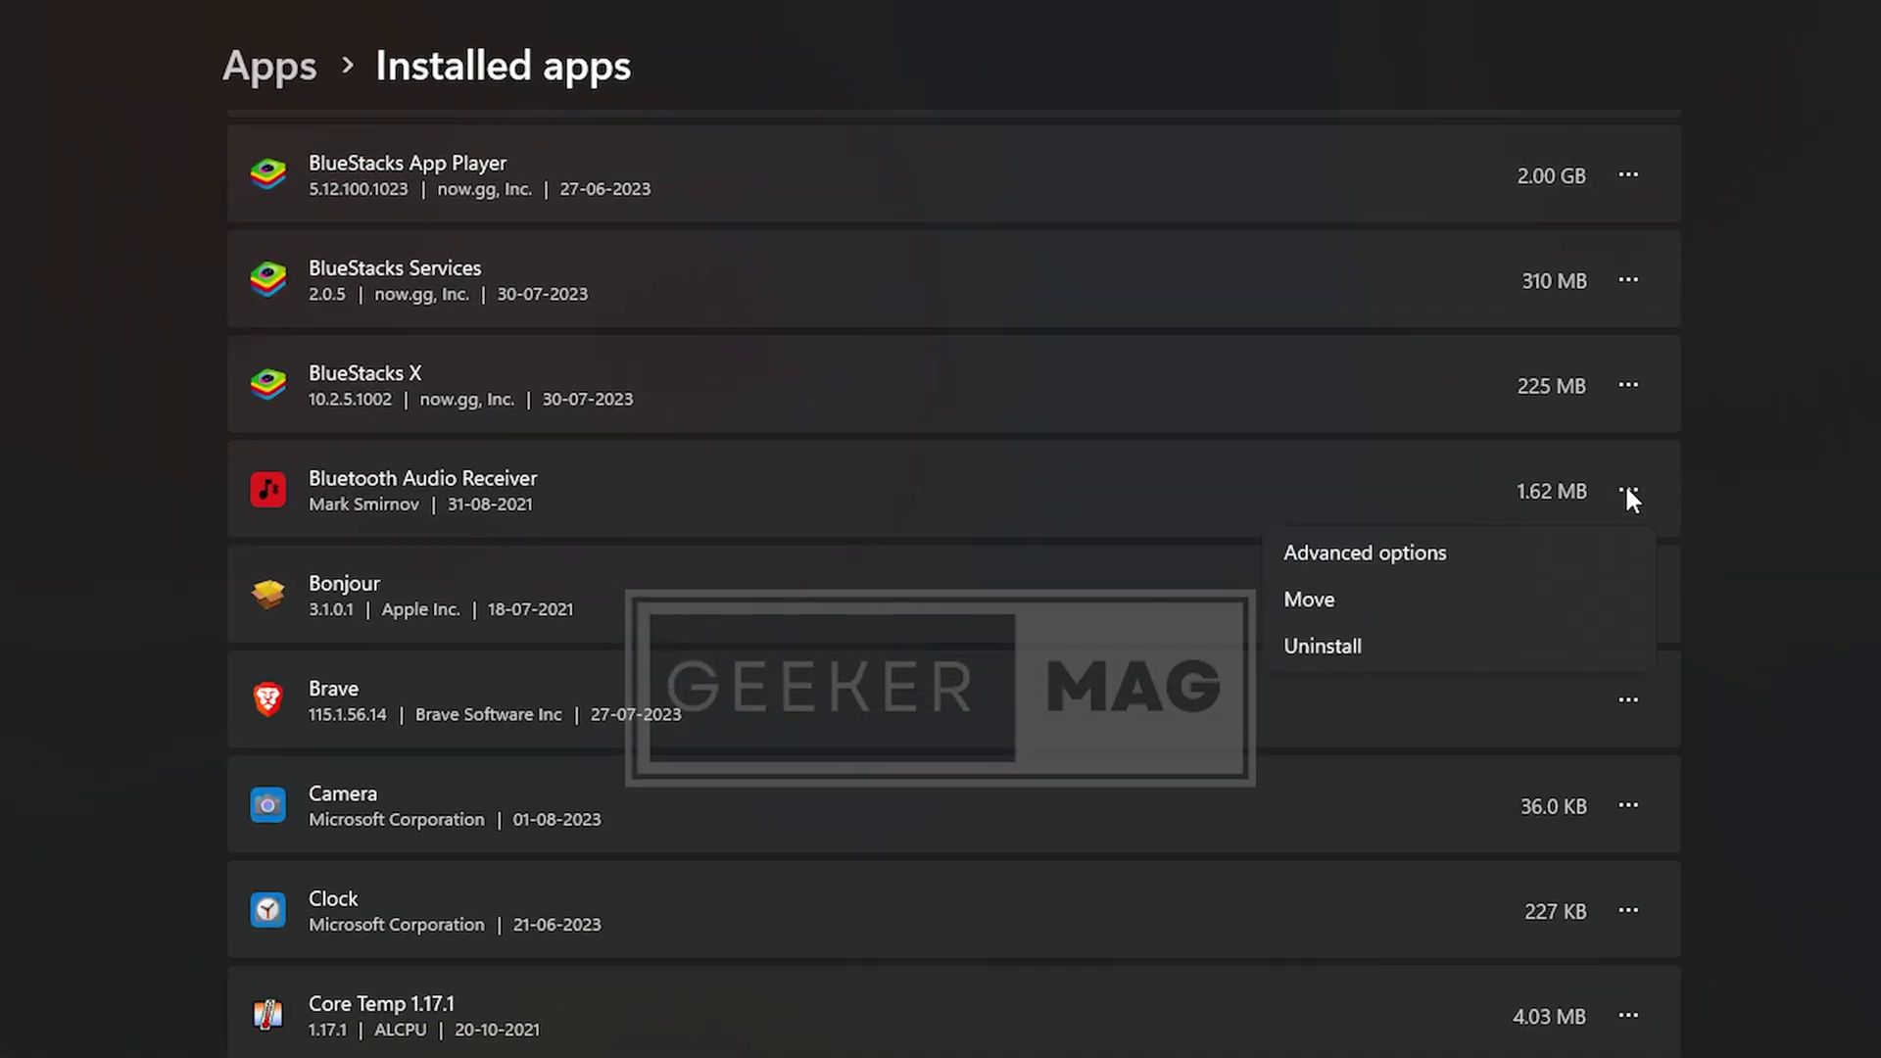
left_click(1395, 551)
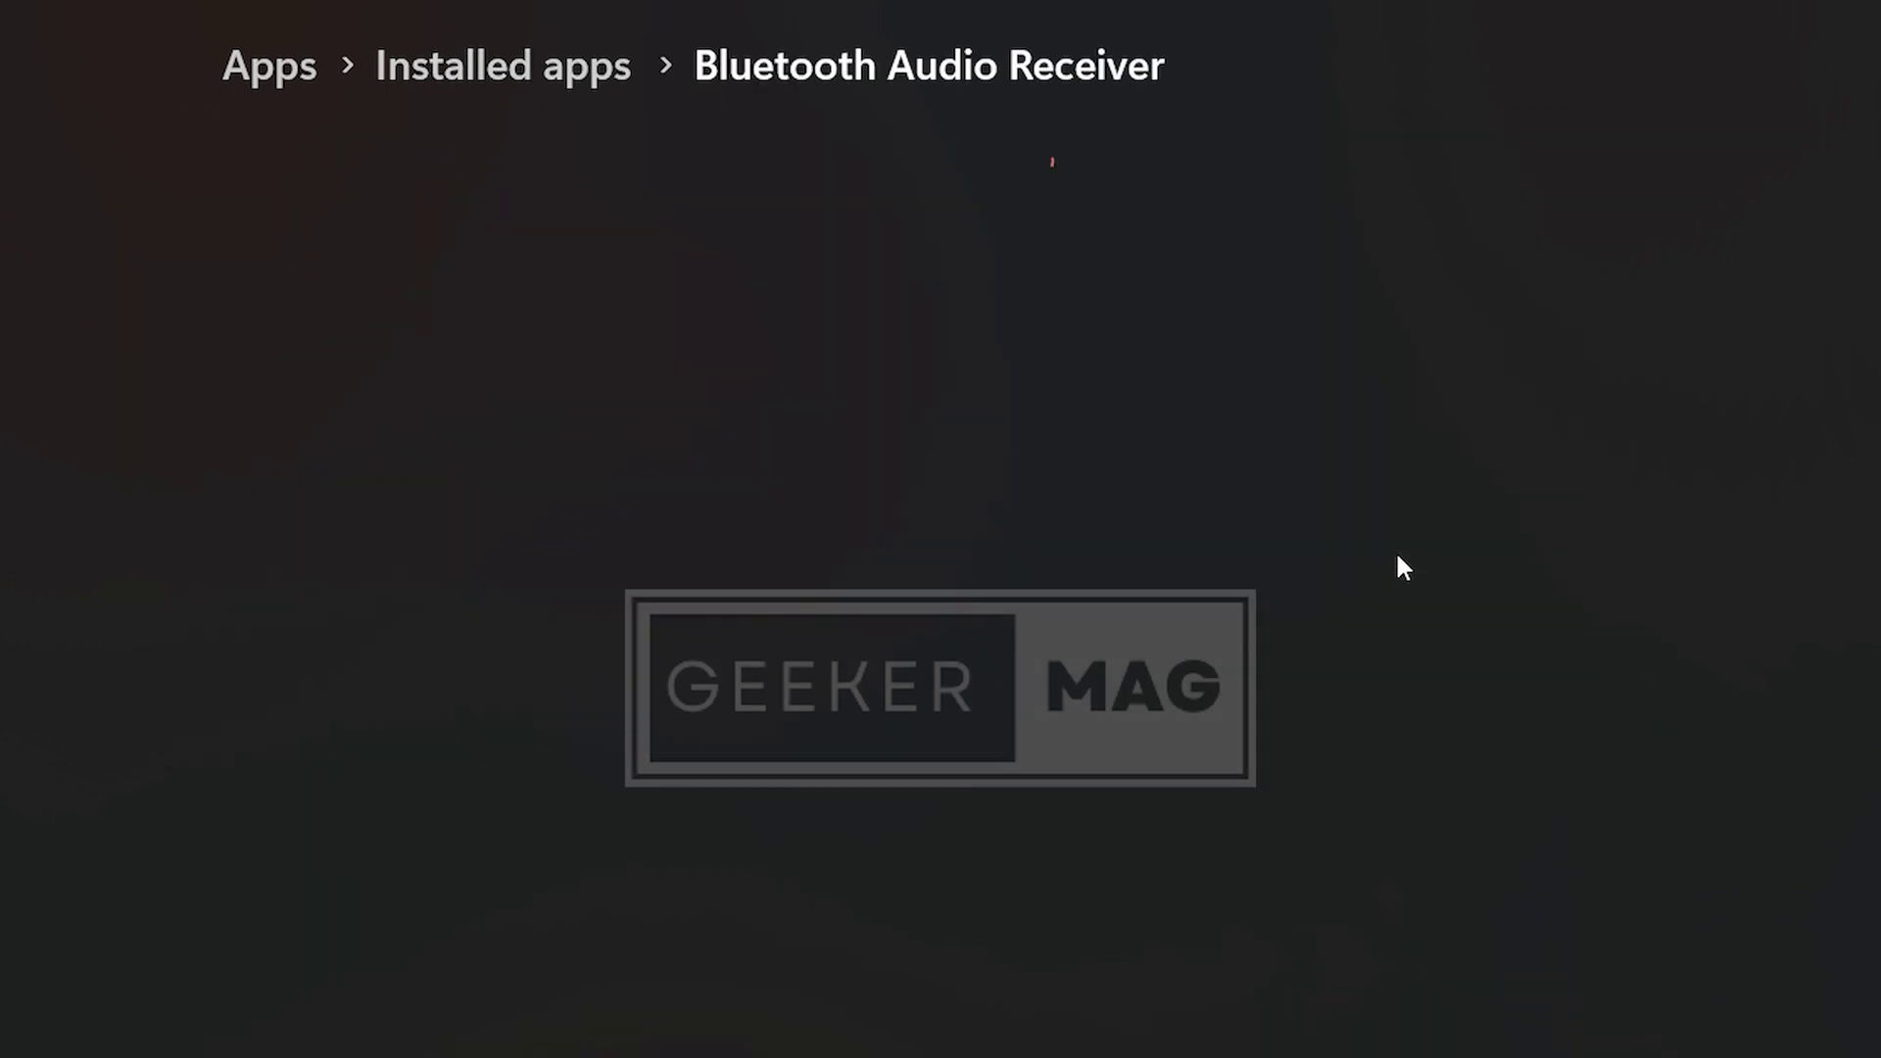
left_click(533, 591)
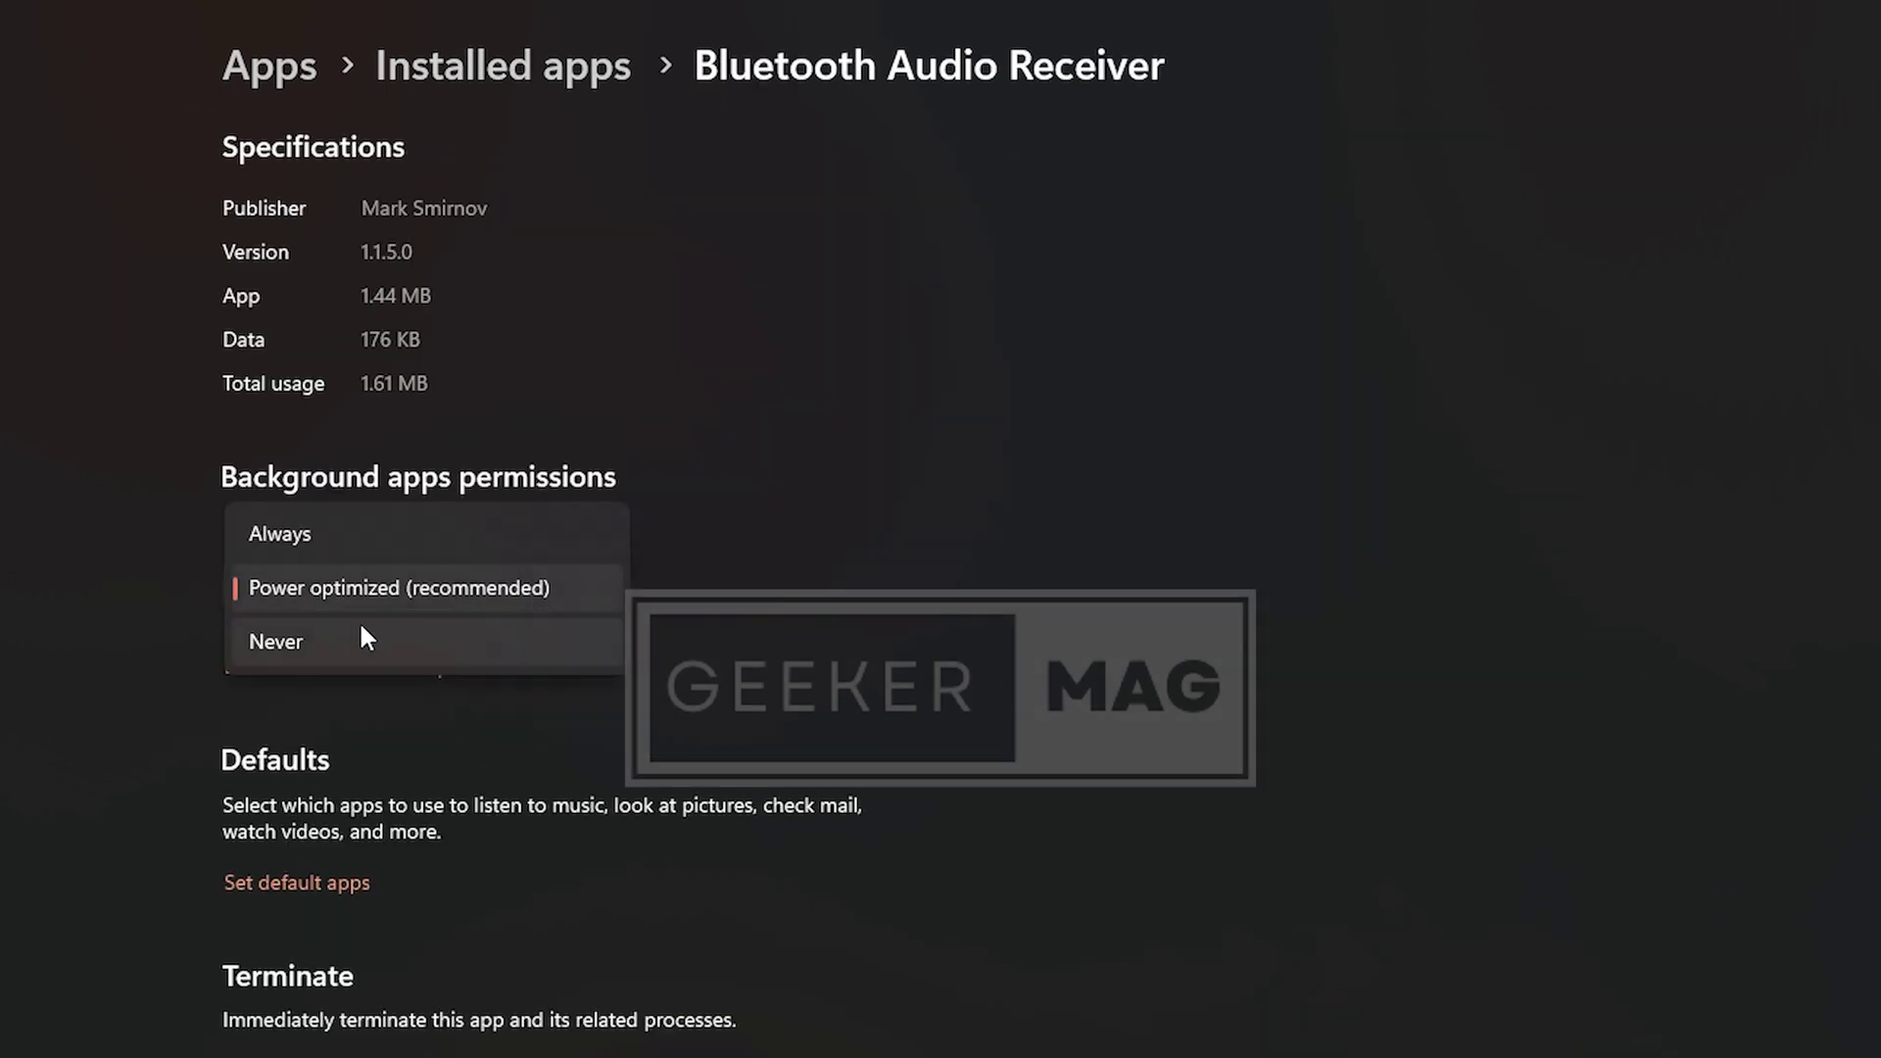
left_click(329, 655)
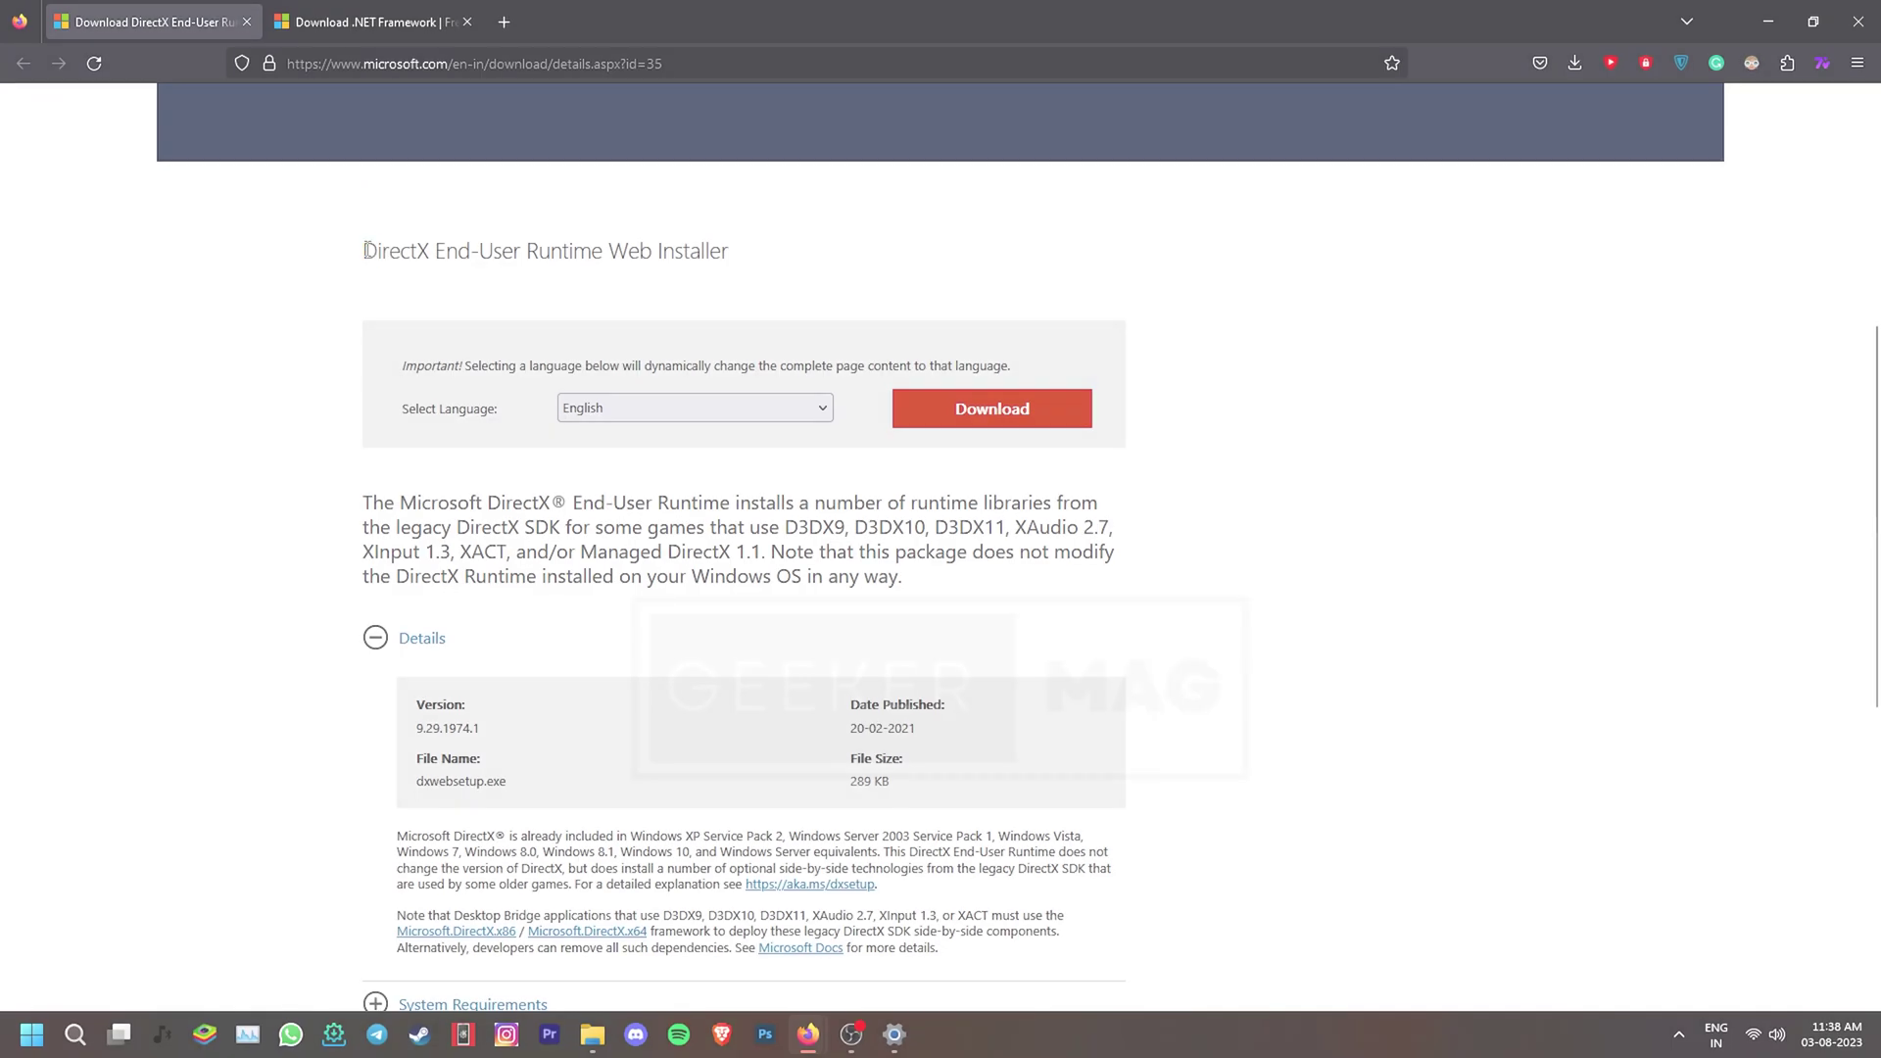
- Highlight the DirectX End-User Runtime Web Installer heading, then the Download .NET Framework heading
left_click_drag(363, 251, 733, 258)
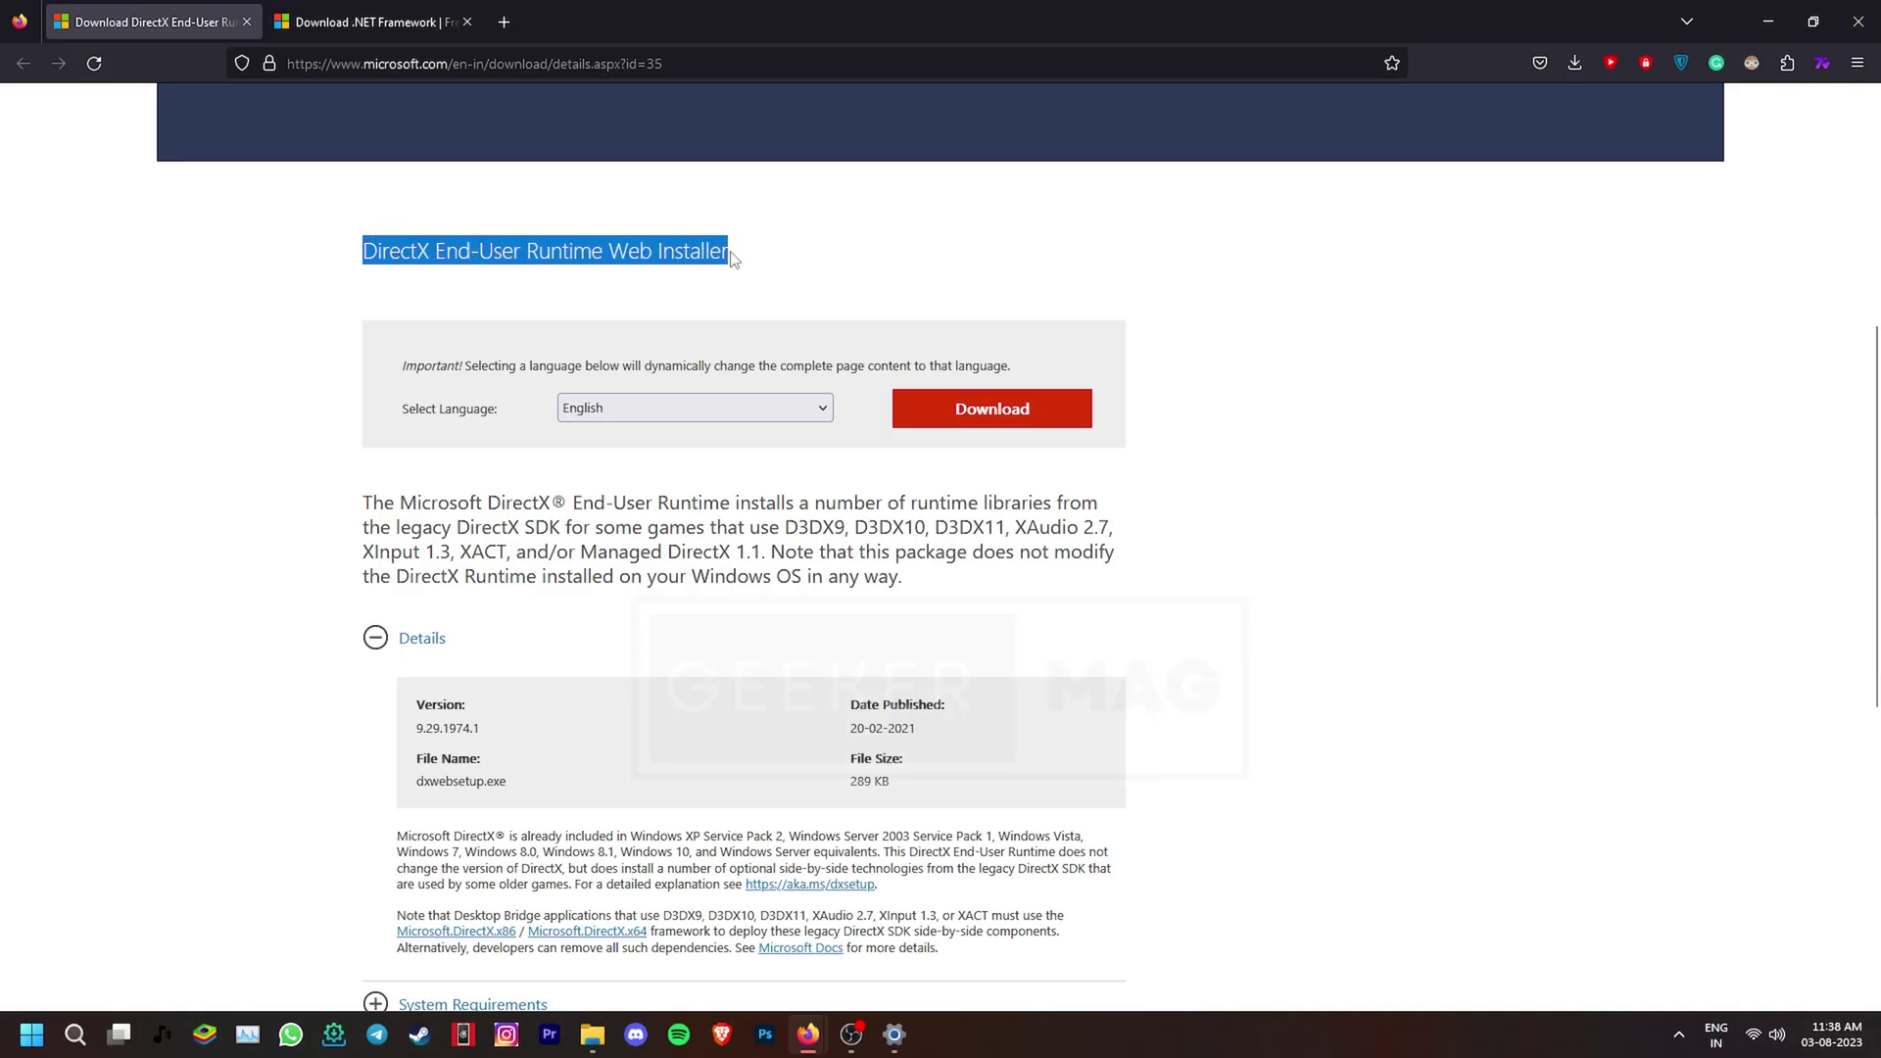
left_click(382, 23)
left_click_drag(492, 314, 1384, 333)
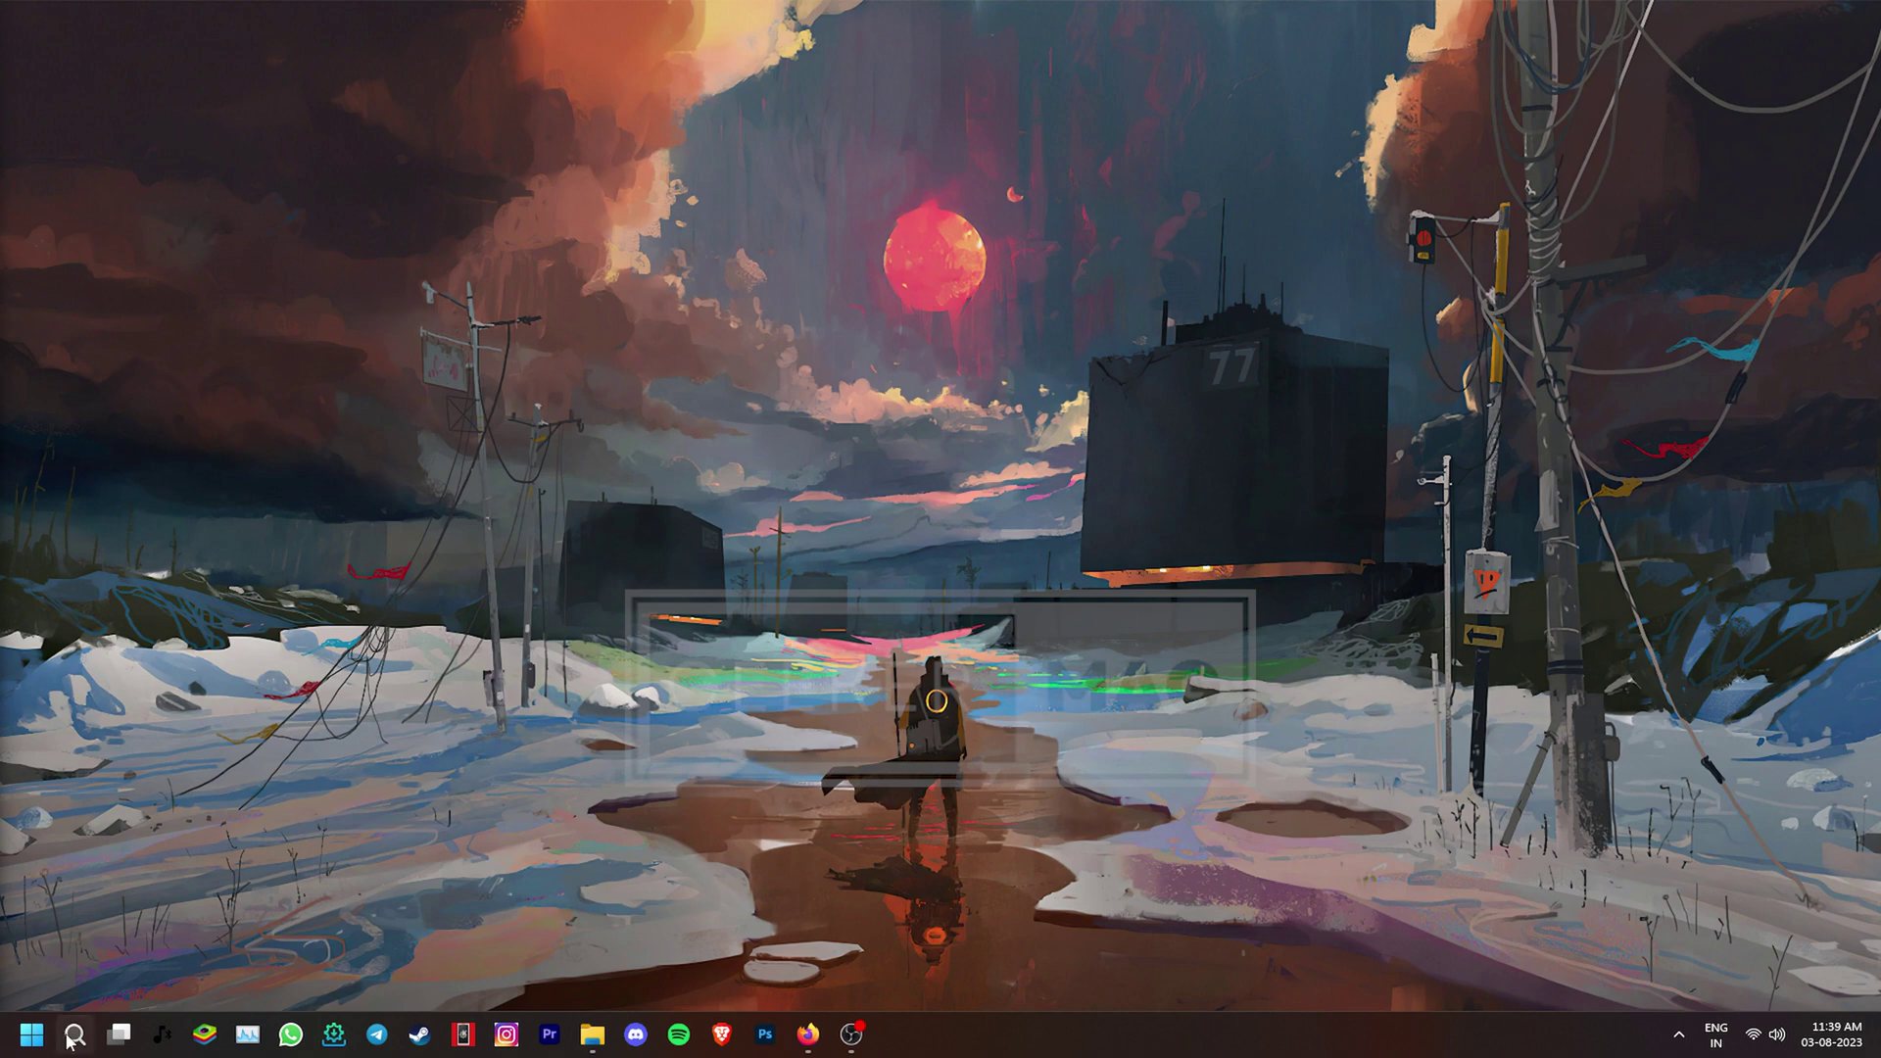
- Search 'hdr settings' and open the HDR settings result
left_click(75, 1034)
type("hdr settings")
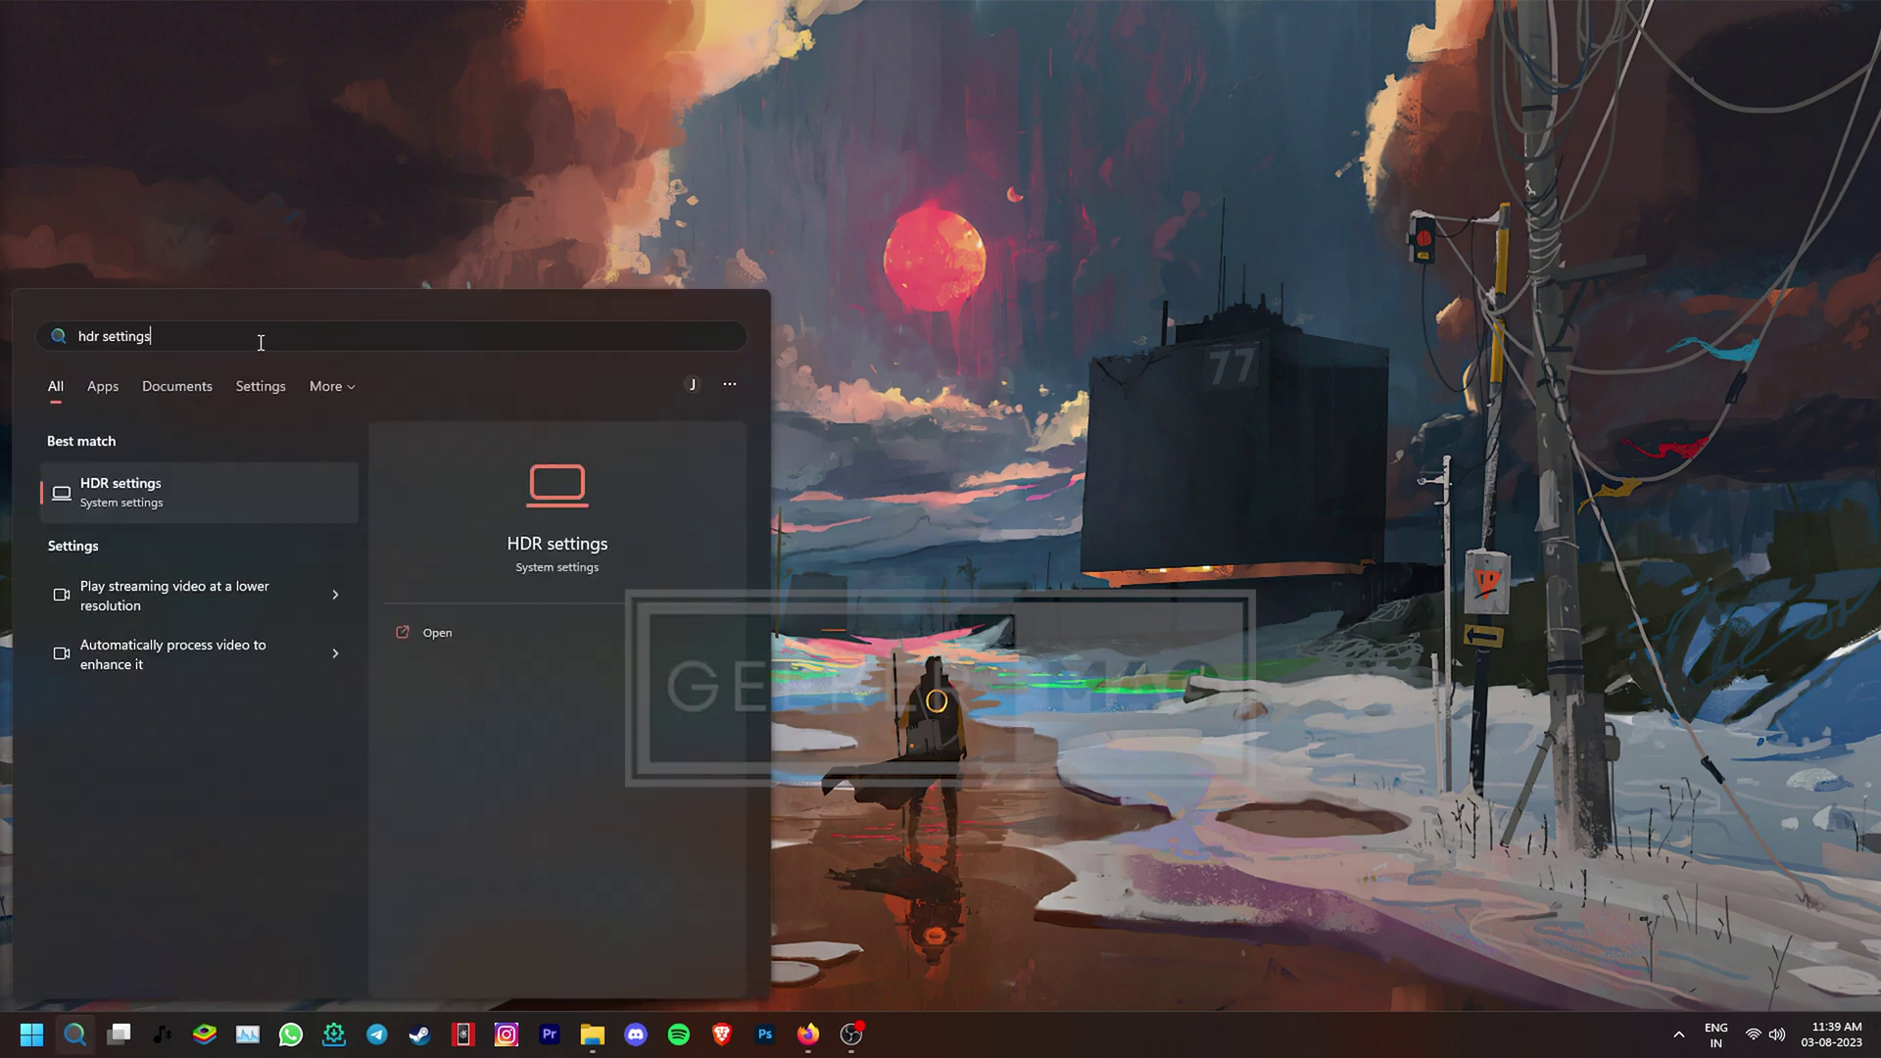
left_click(180, 494)
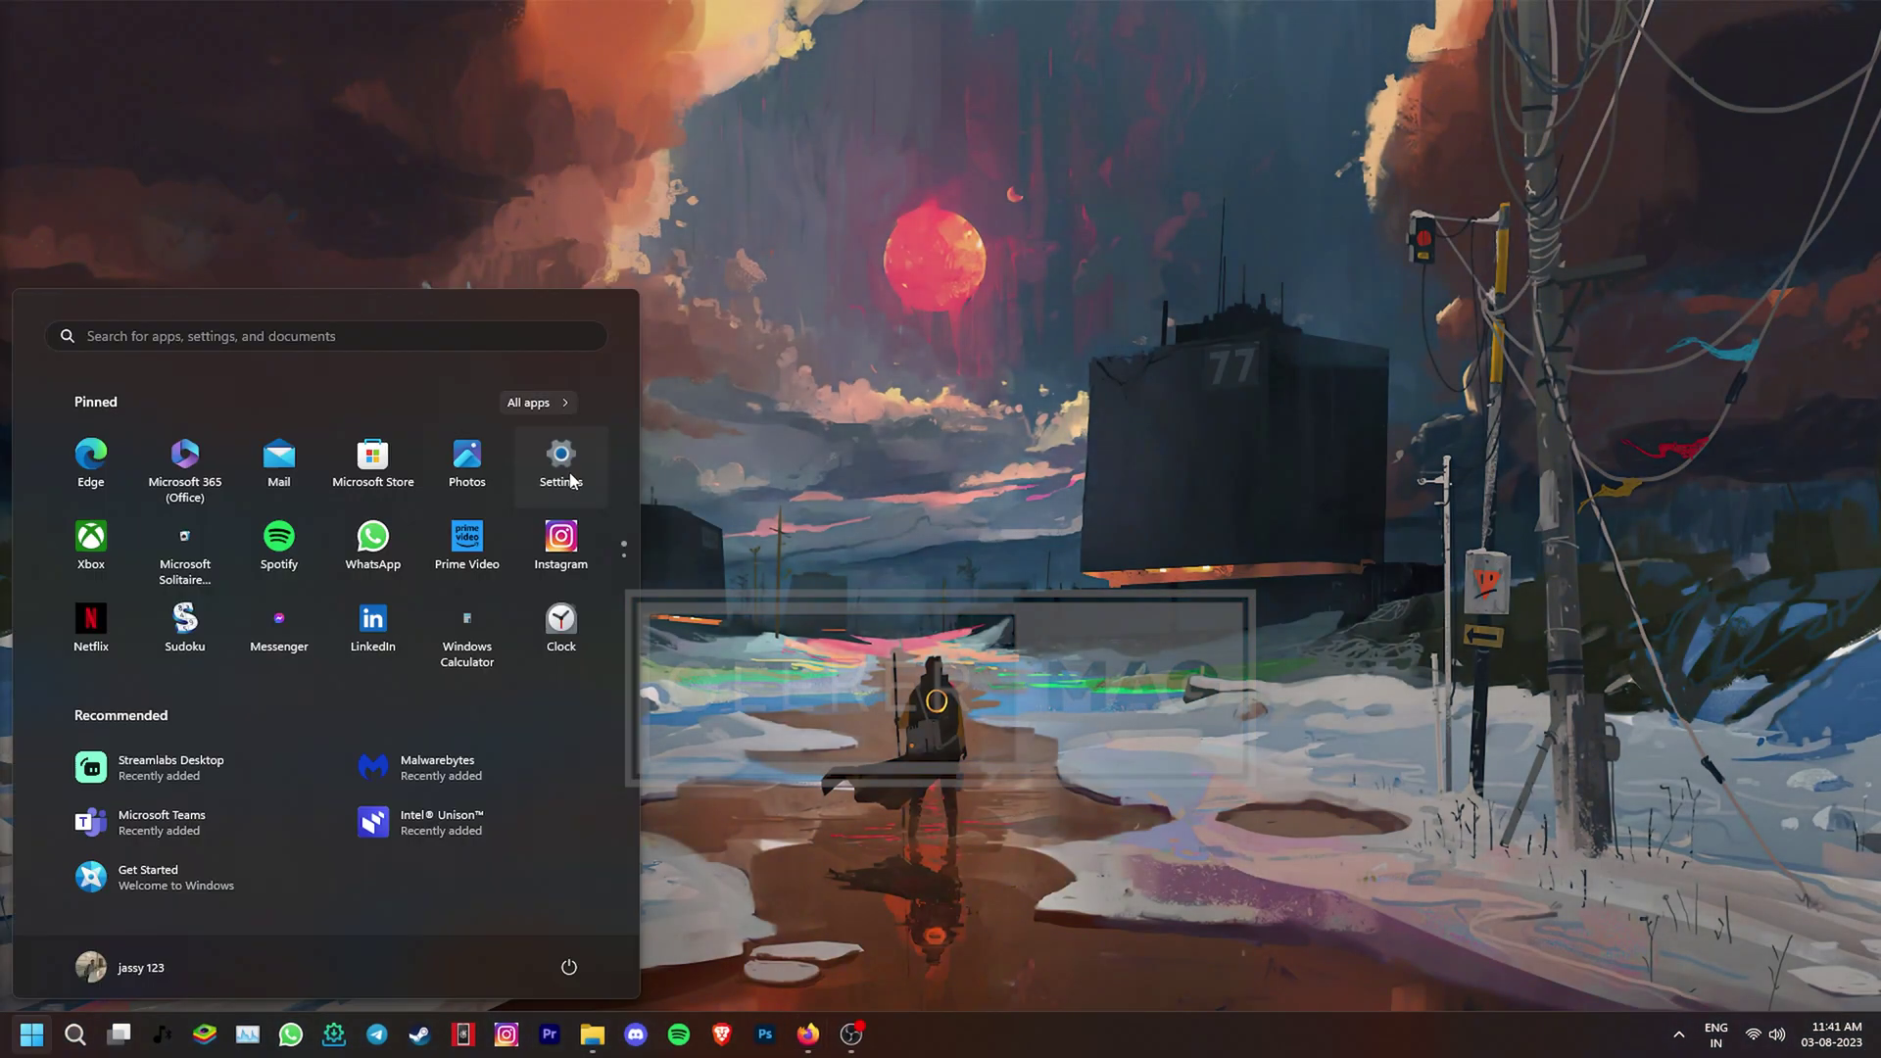
- Via Display > Graphics > default graphics settings, switch Optimizations for windowed games On
left_click(568, 470)
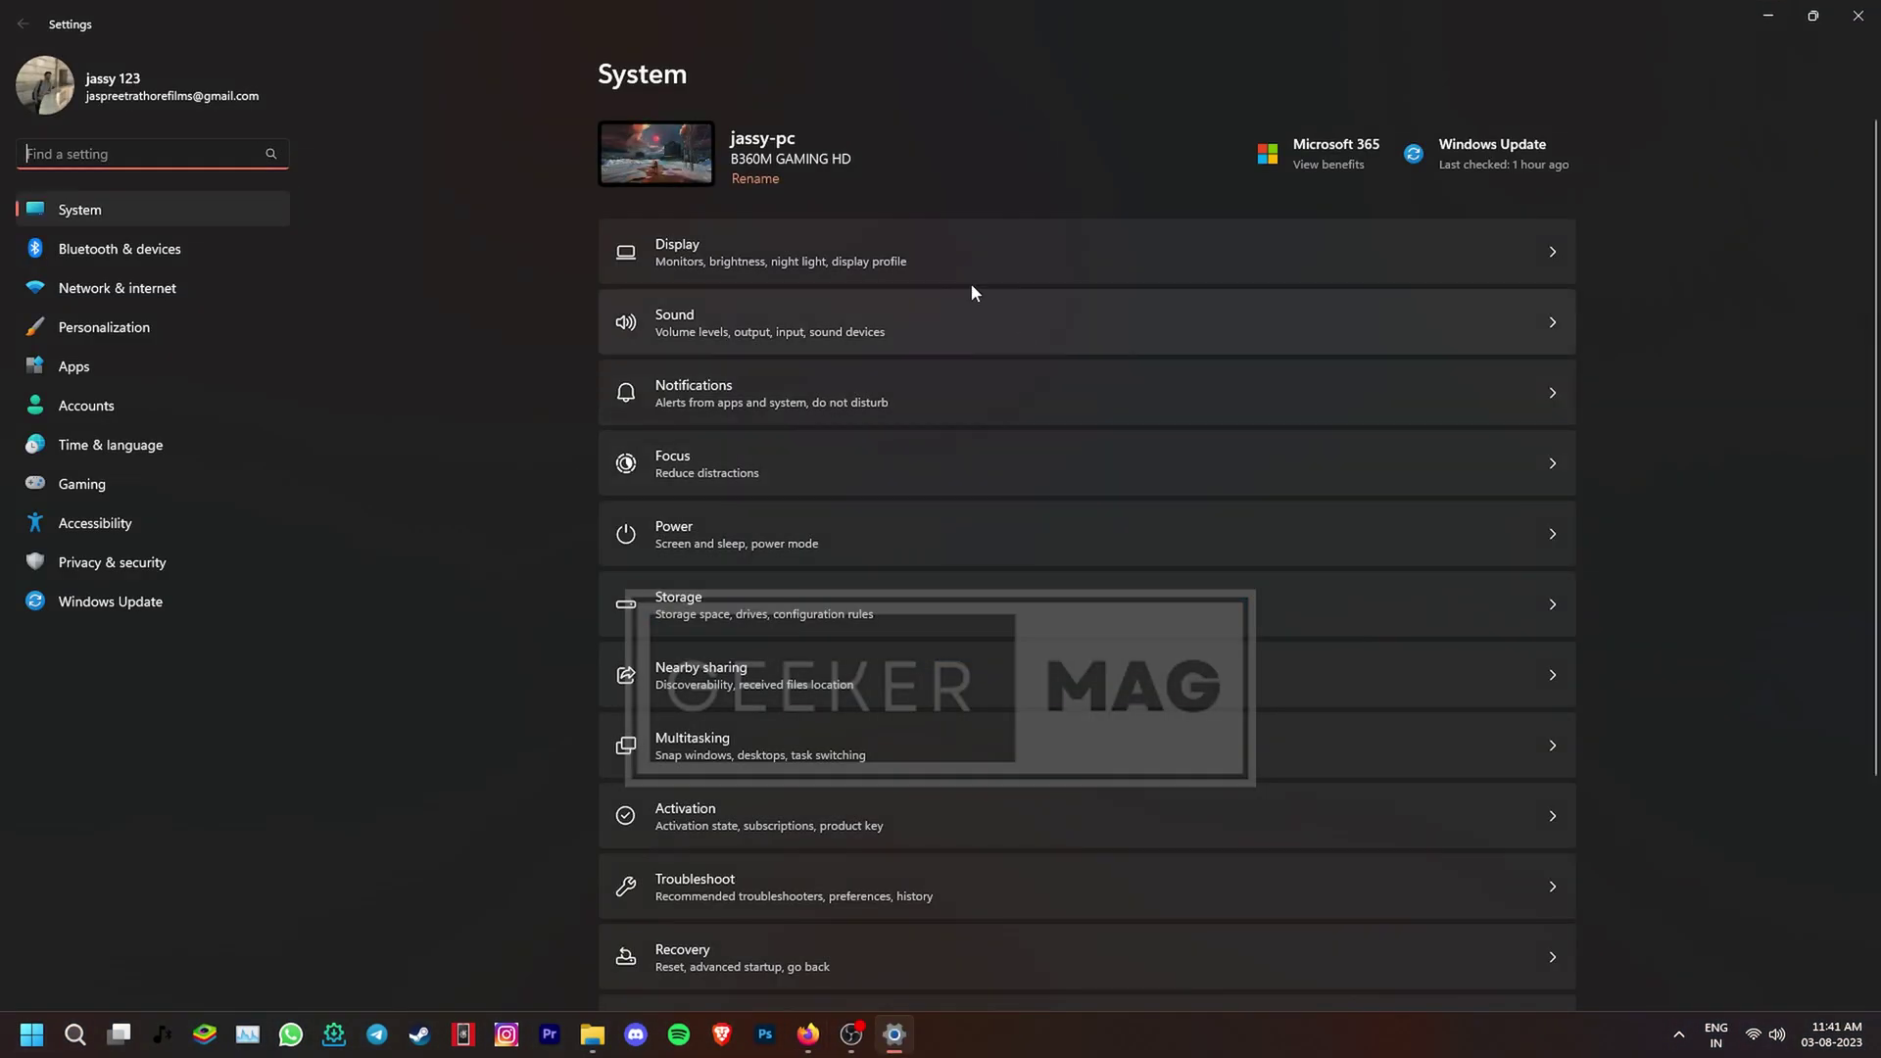
left_click(941, 263)
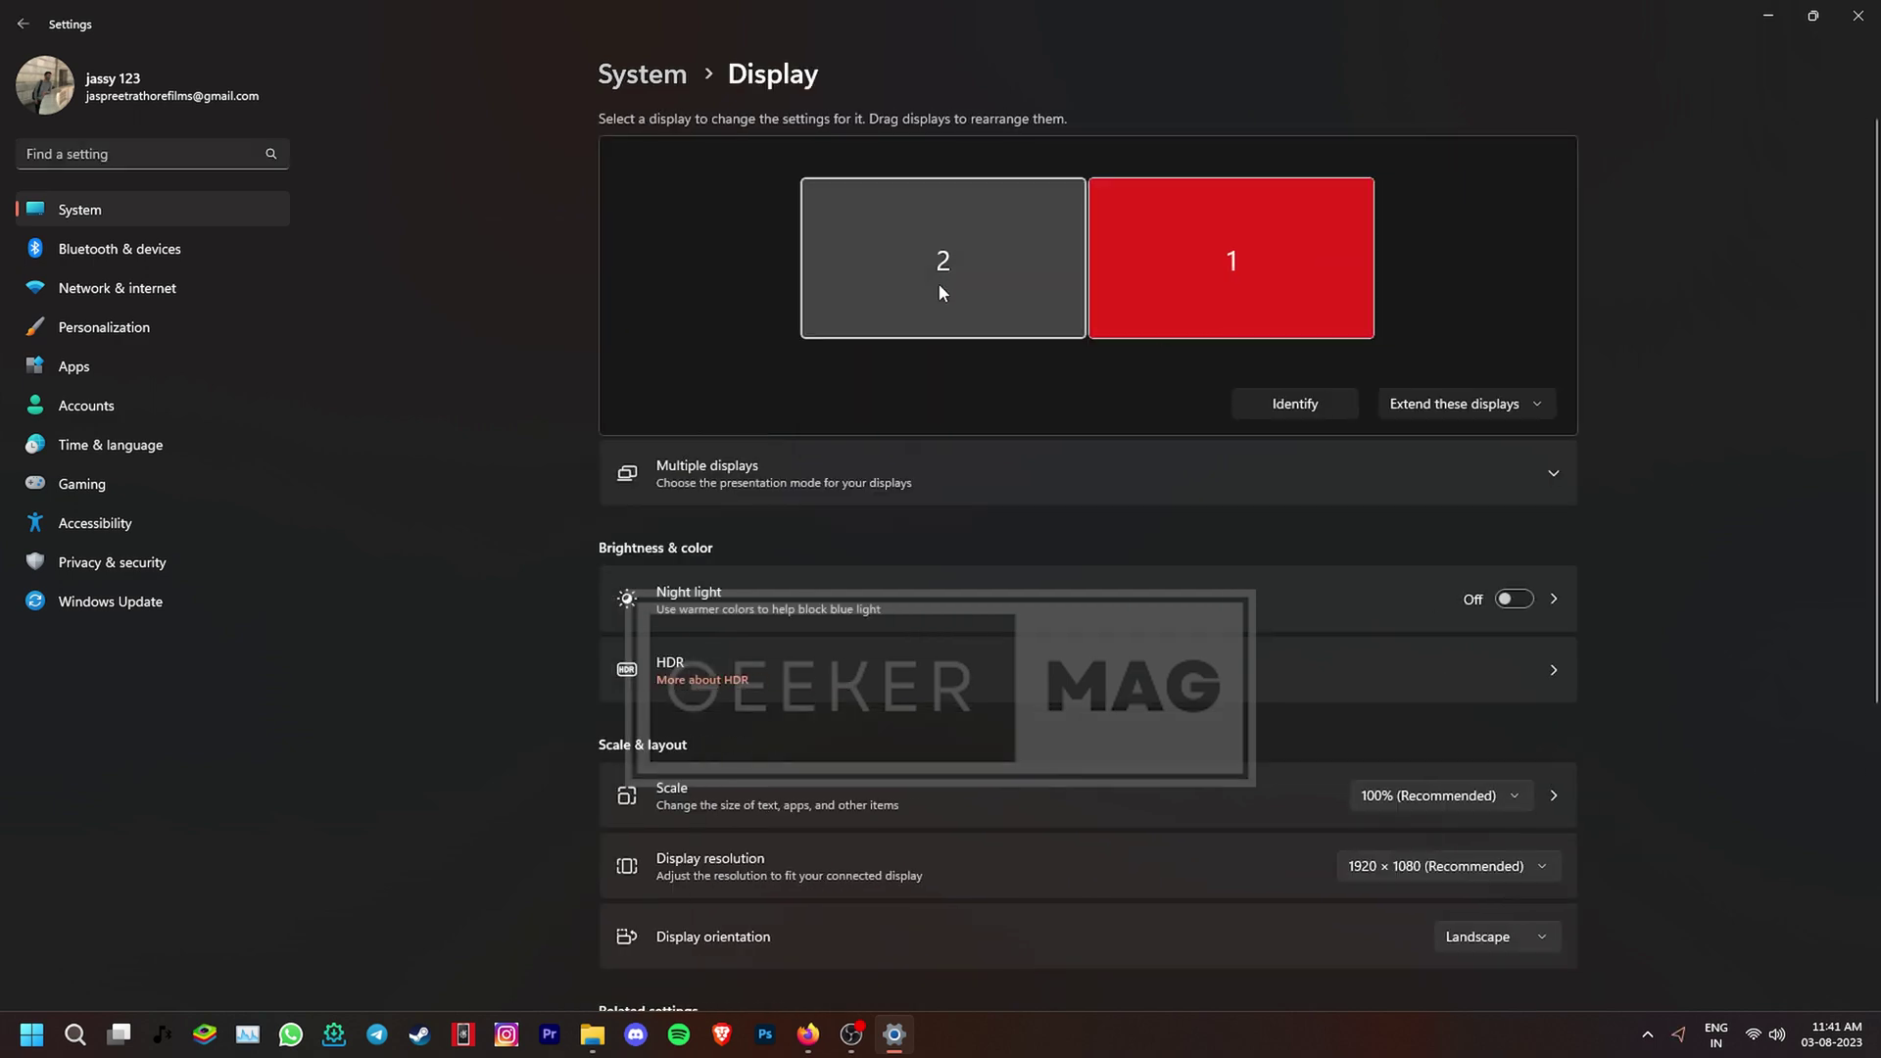
scroll(798, 761, "down", 5)
left_click(742, 690)
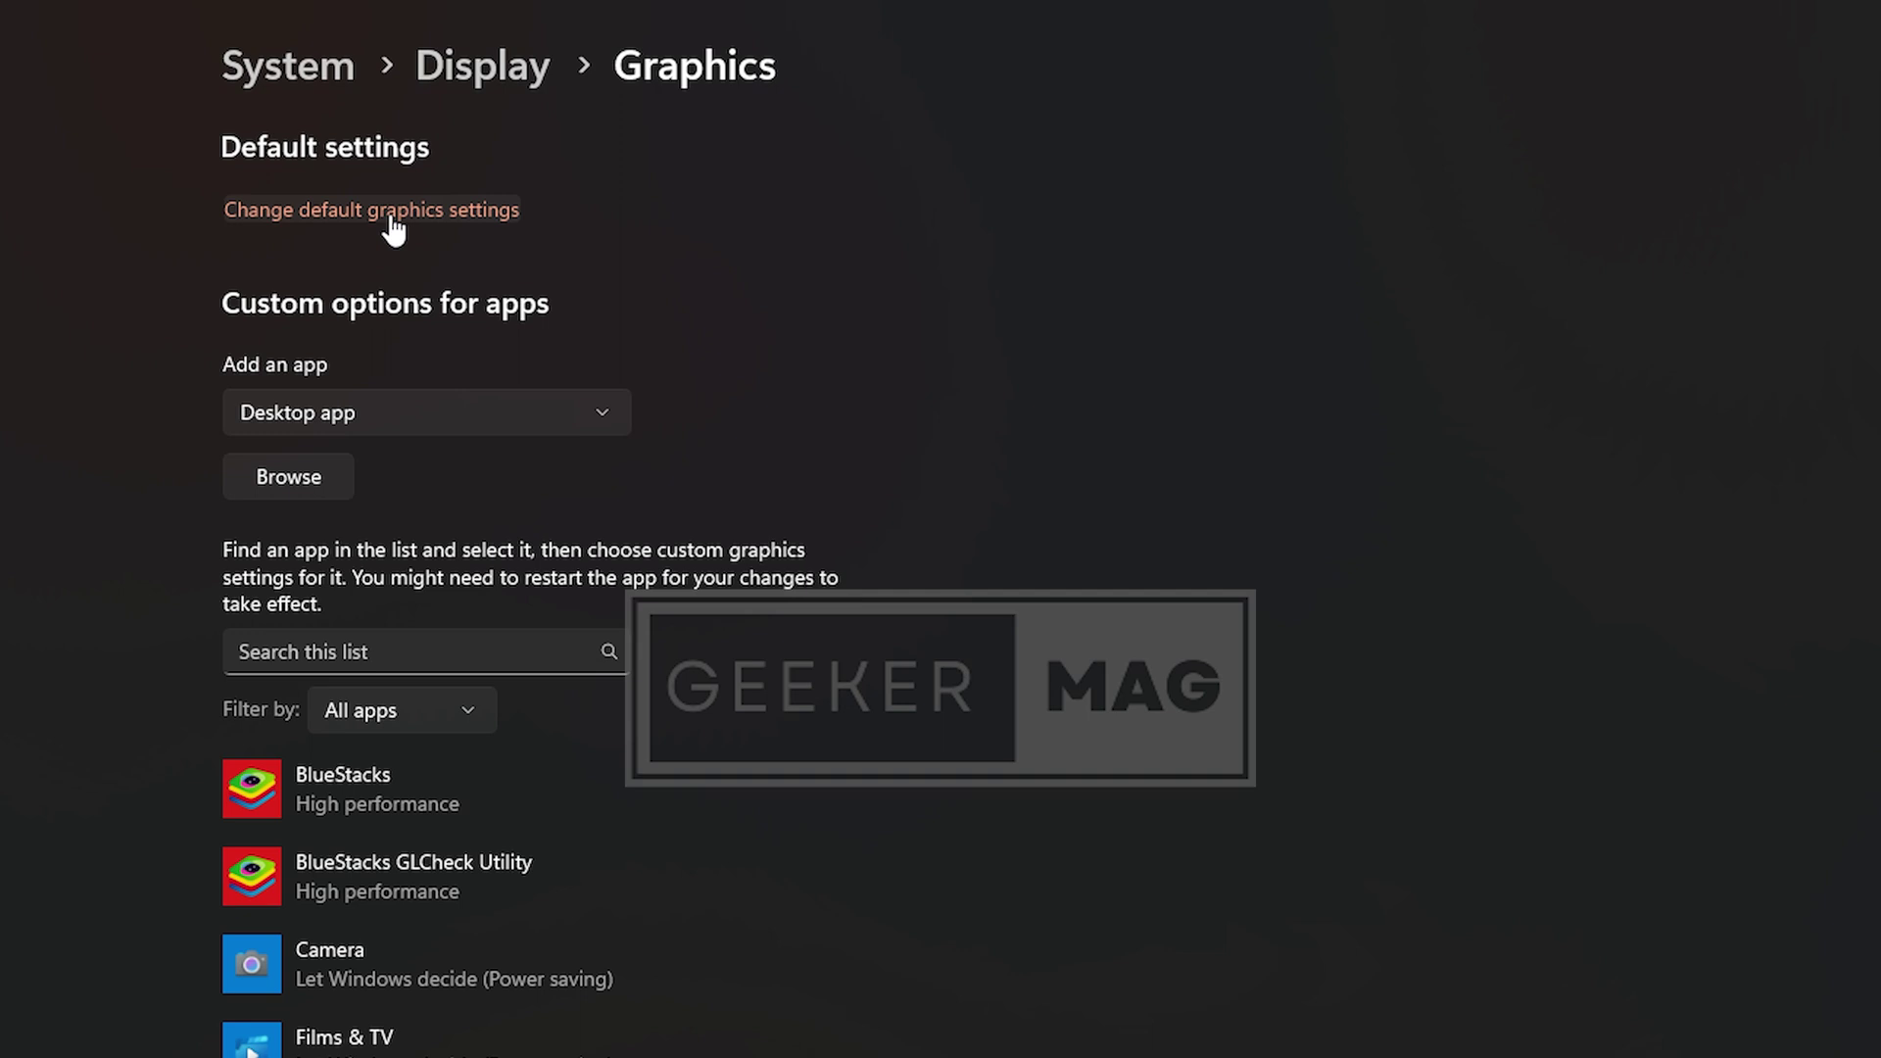
left_click(408, 218)
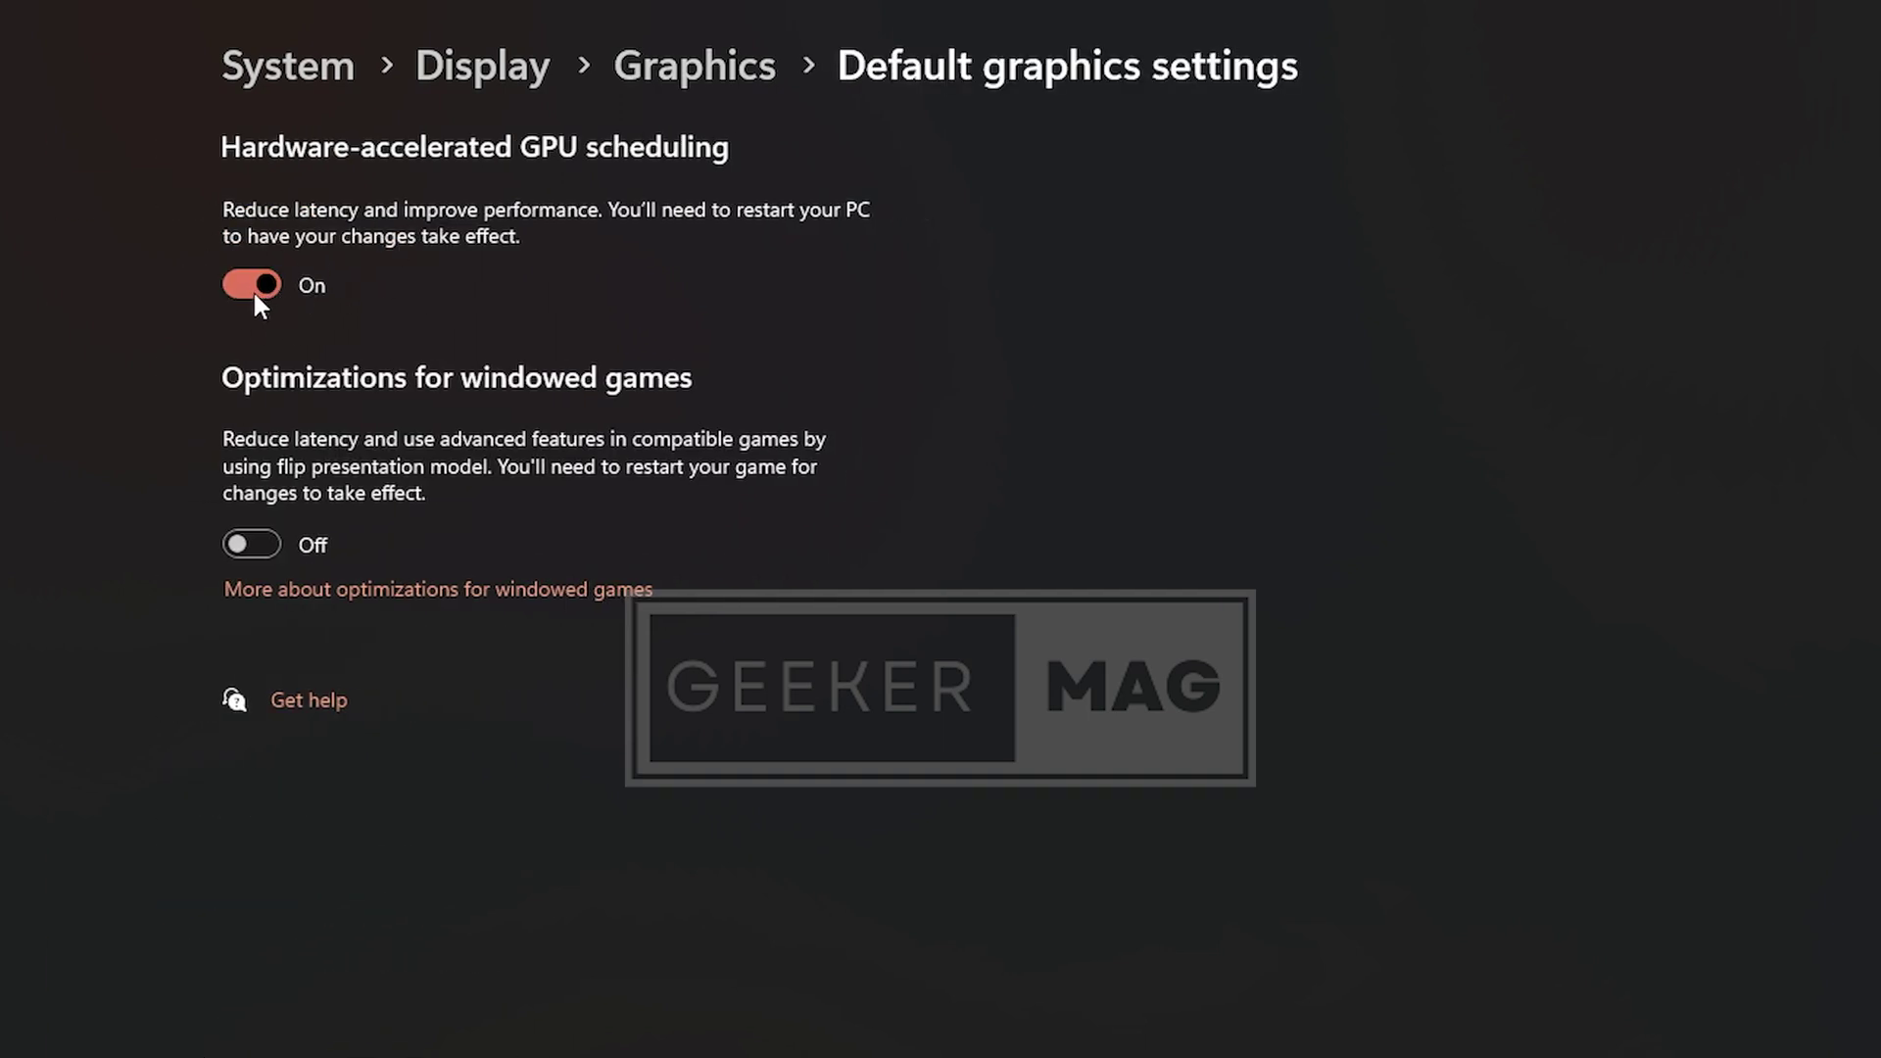
left_click(260, 557)
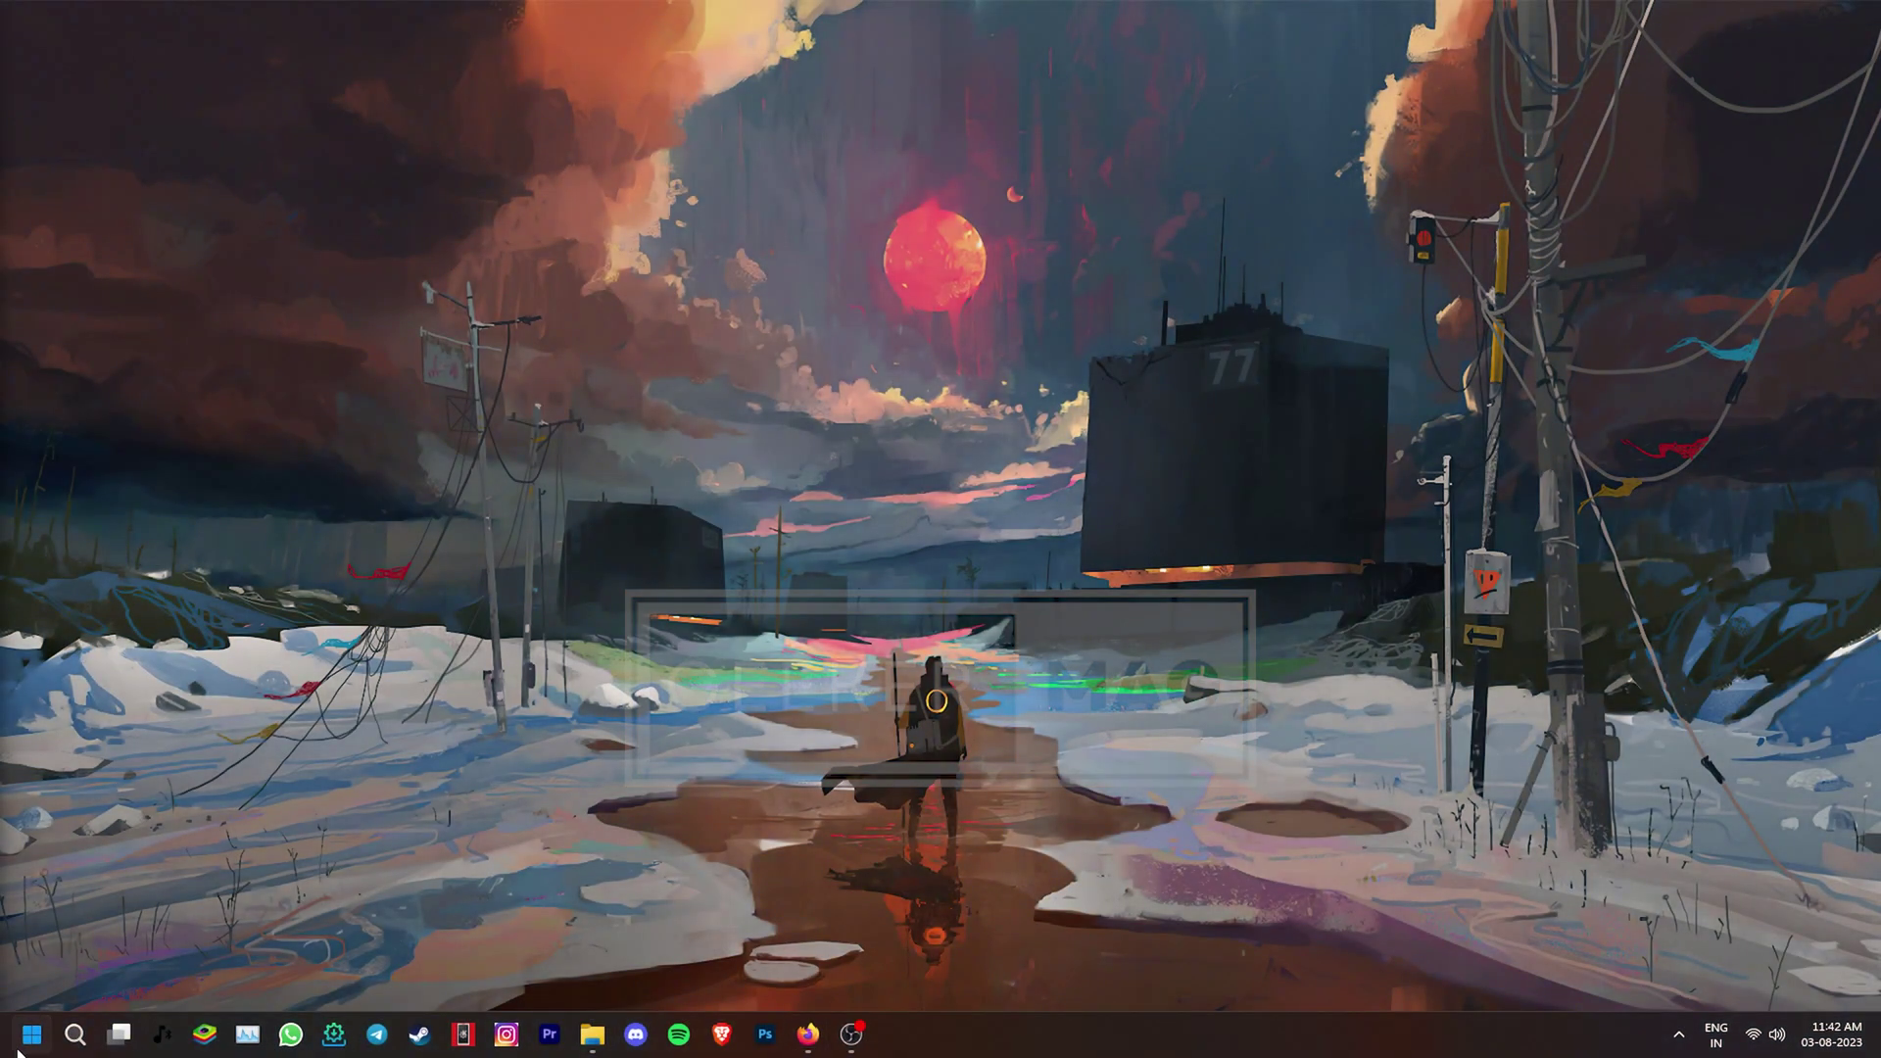
- Open Mouse Properties through Settings > Bluetooth & devices > Mouse > Additional mouse settings
left_click(31, 1033)
left_click(573, 466)
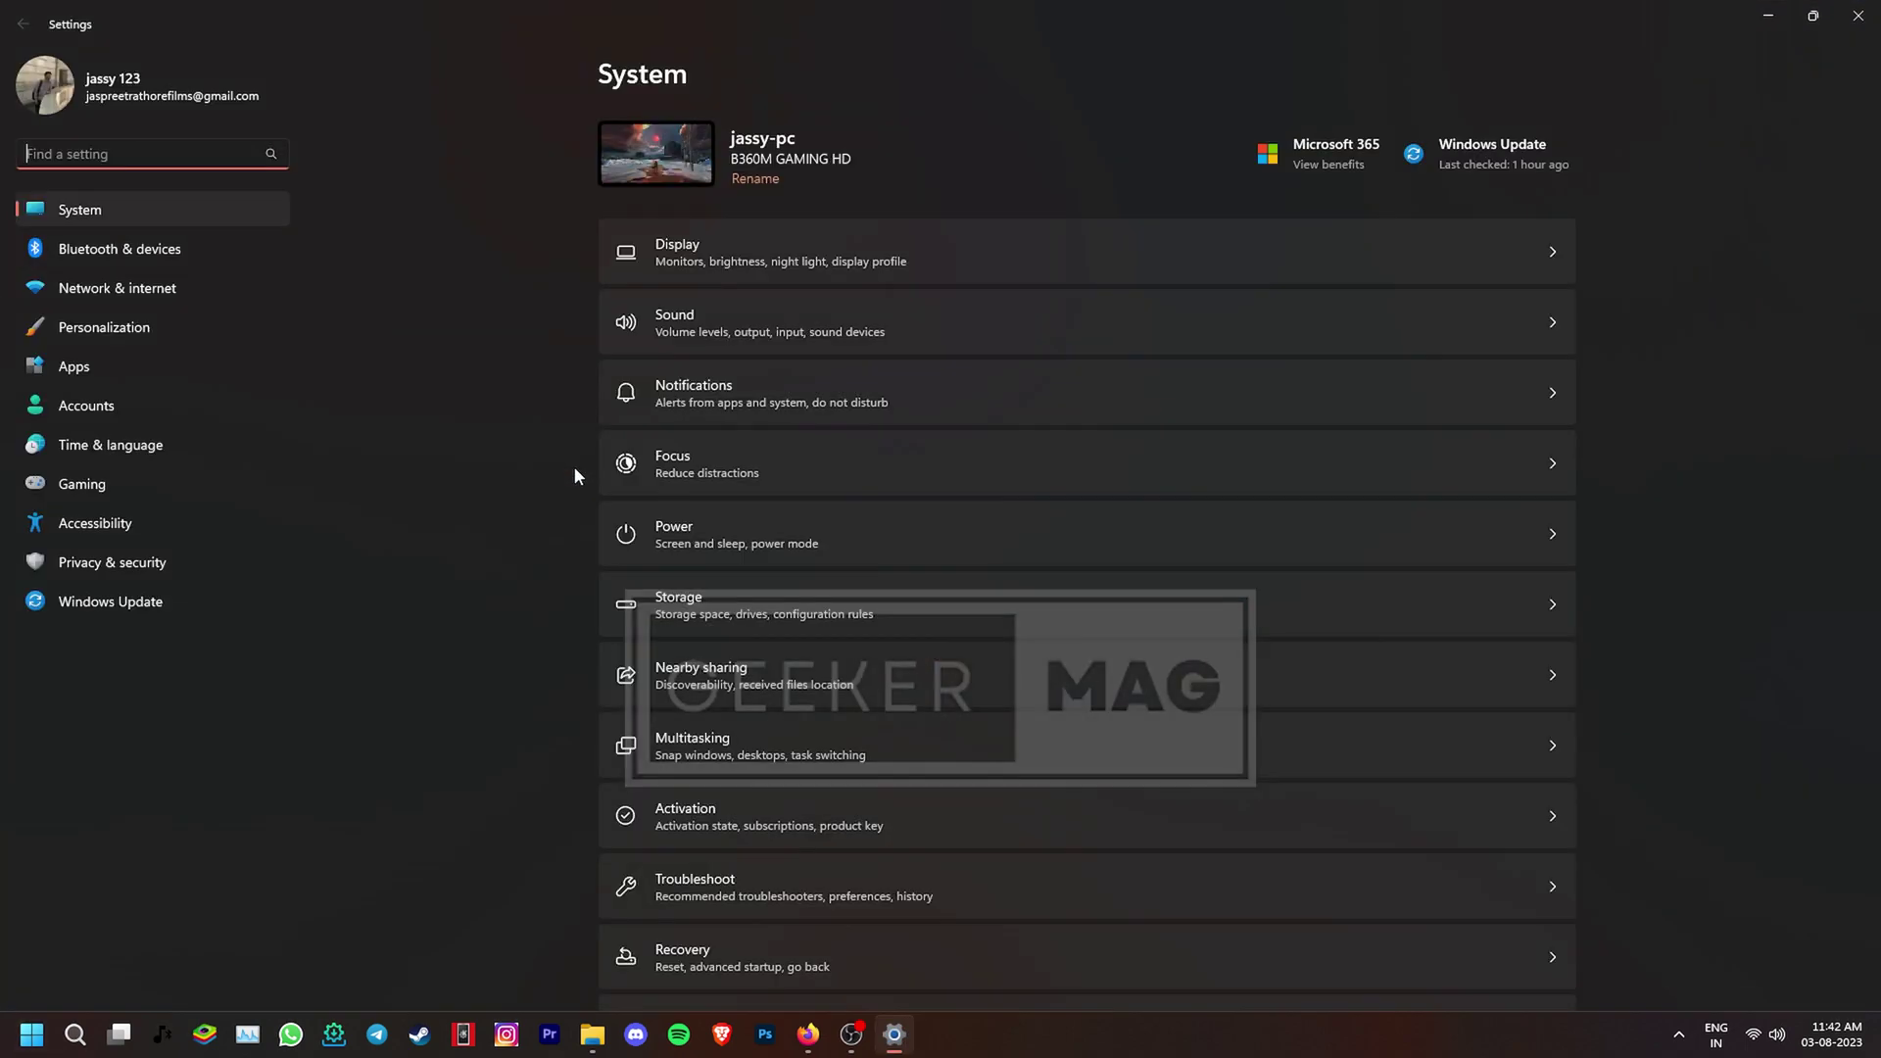
left_click(157, 251)
left_click(720, 781)
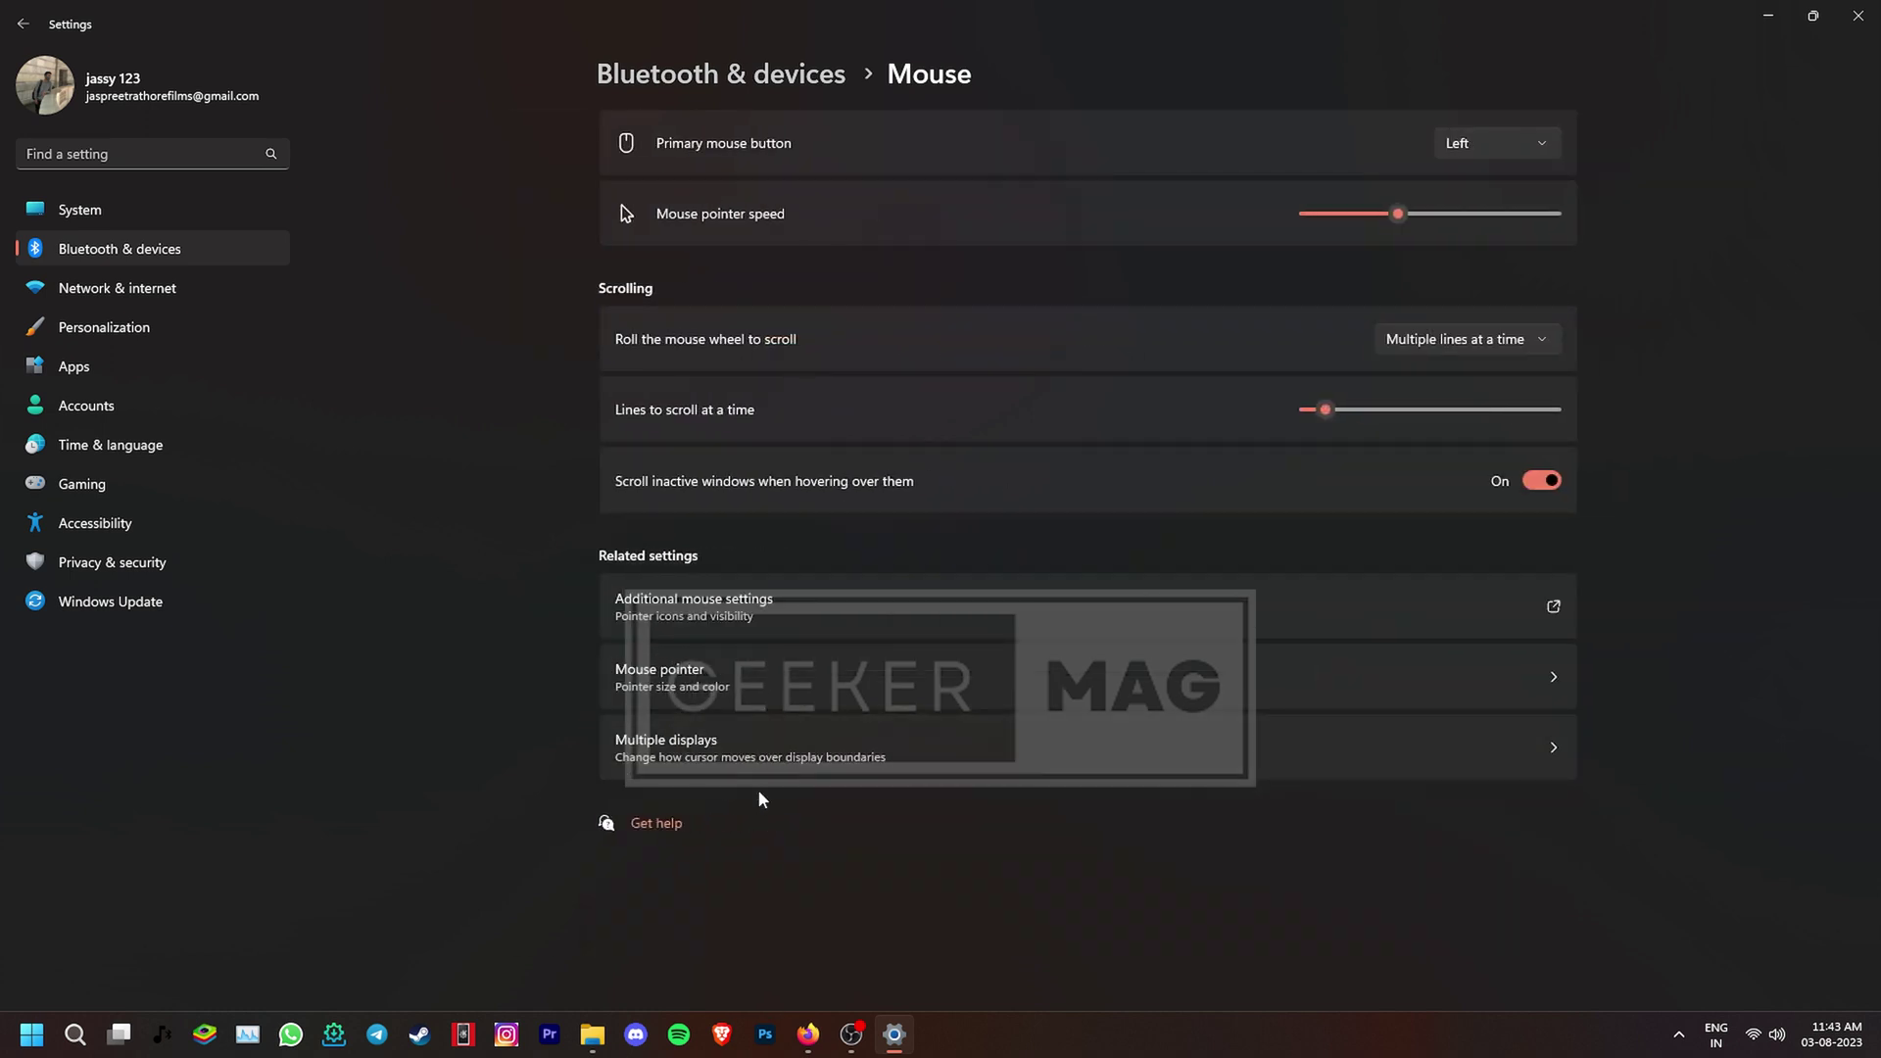
left_click(784, 593)
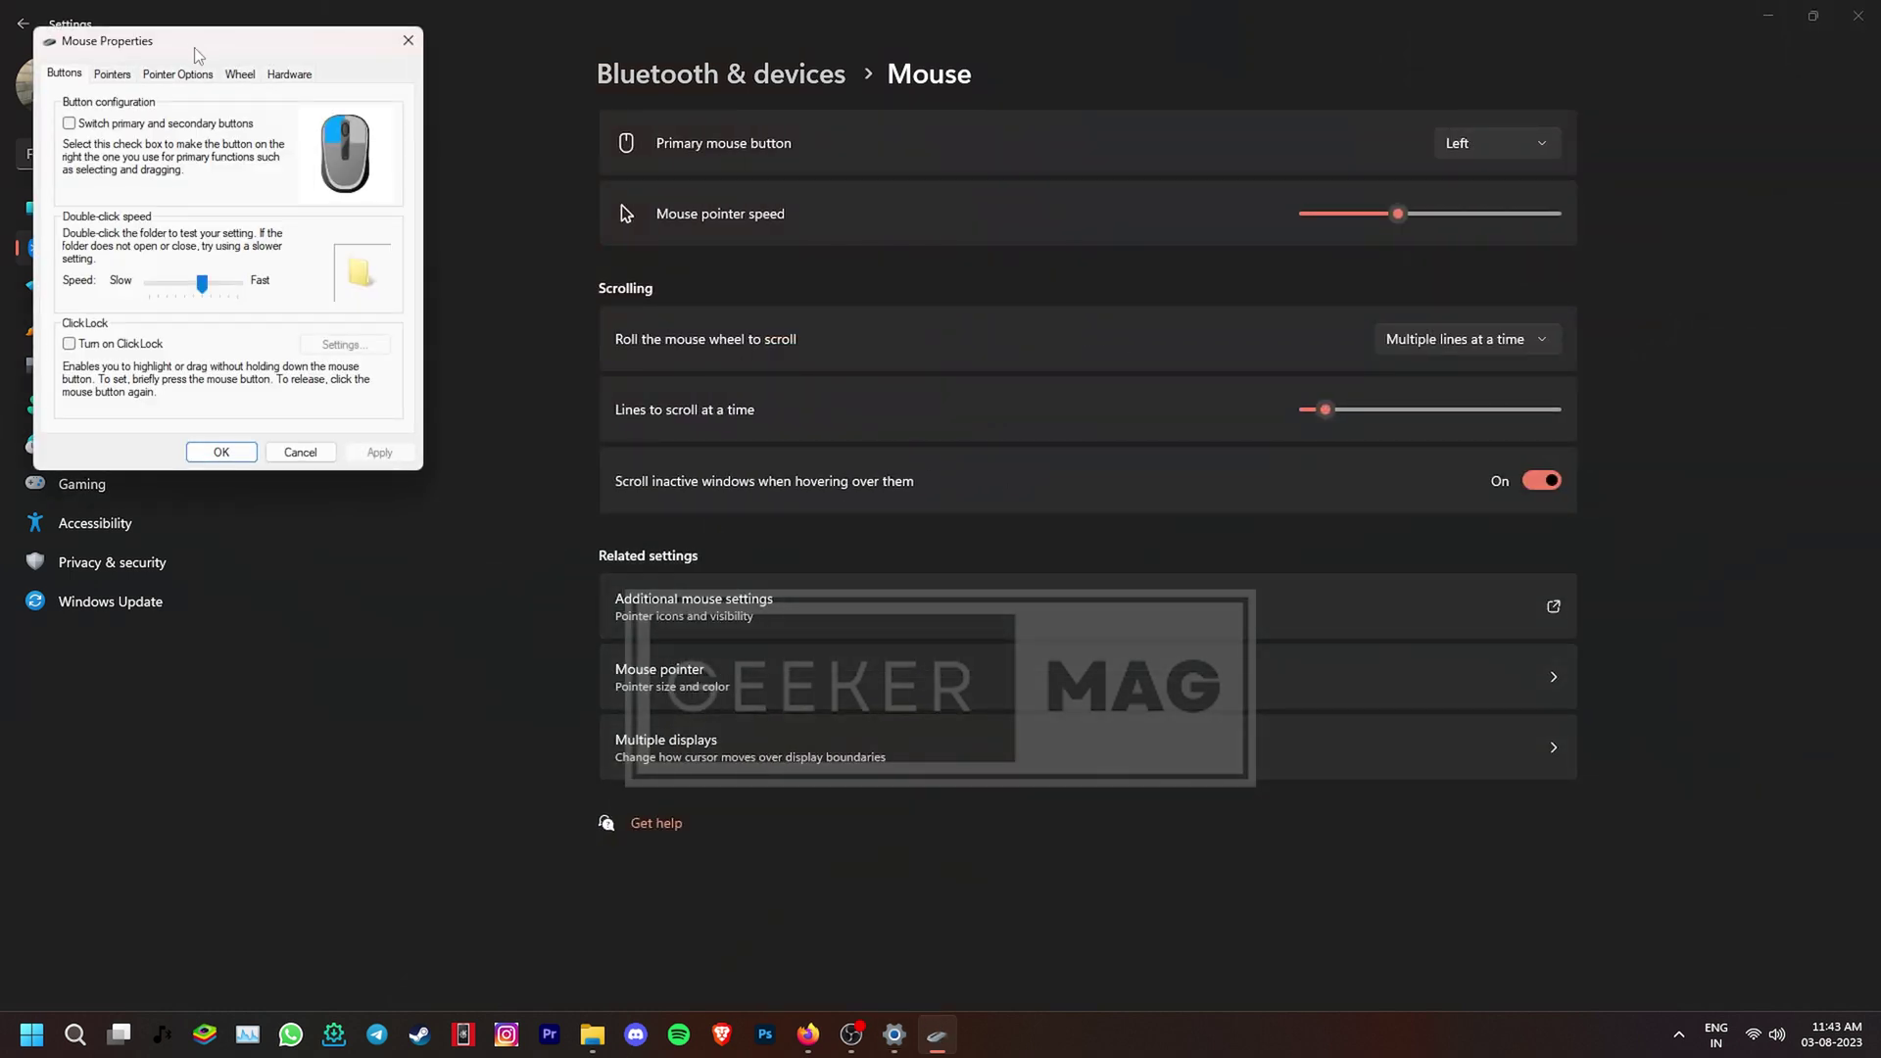
left_click_drag(194, 47, 678, 70)
- On Pointer Options, uncheck Enhance pointer precision, lower pointer speed one notch, and apply
left_click(669, 98)
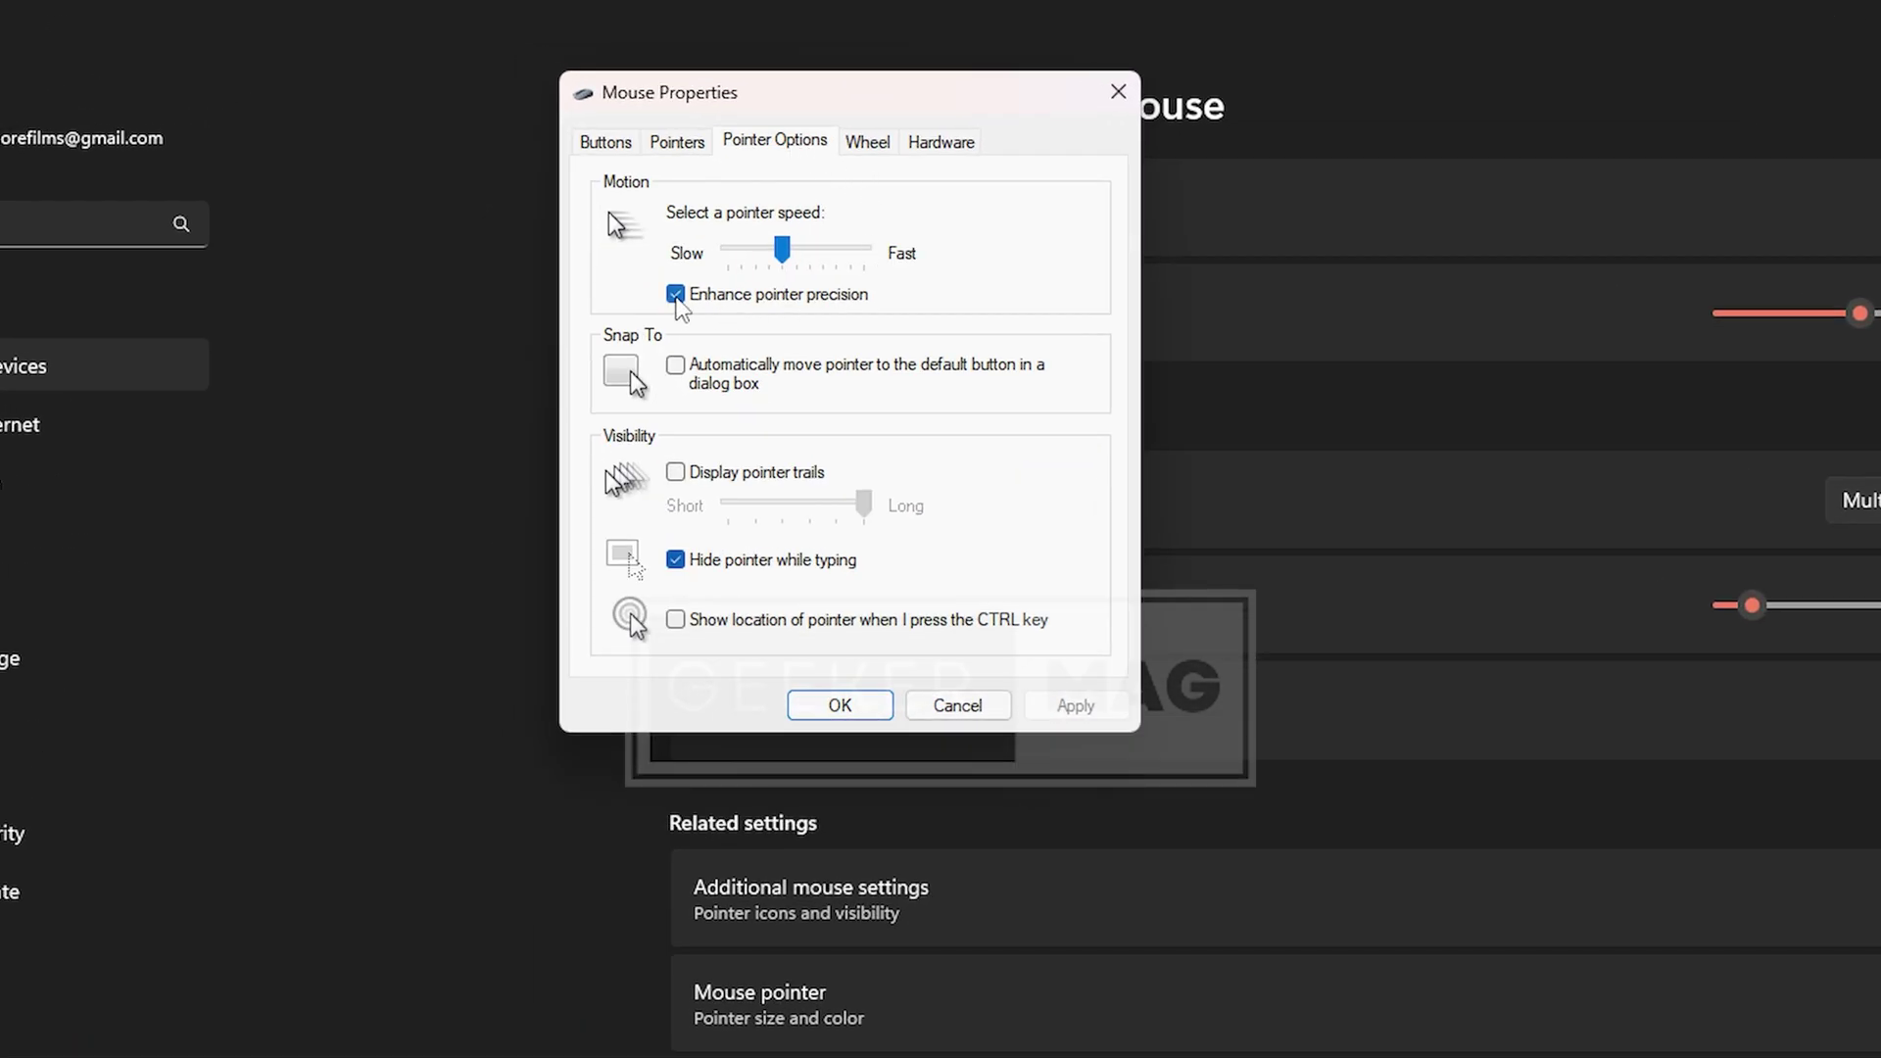
left_click(675, 295)
left_click(782, 251)
mouse_move(788, 257)
left_mouse_down()
mouse_move(798, 274)
mouse_move(774, 263)
mouse_move(853, 260)
mouse_move(764, 343)
mouse_move(784, 290)
left_mouse_up()
left_click(1051, 701)
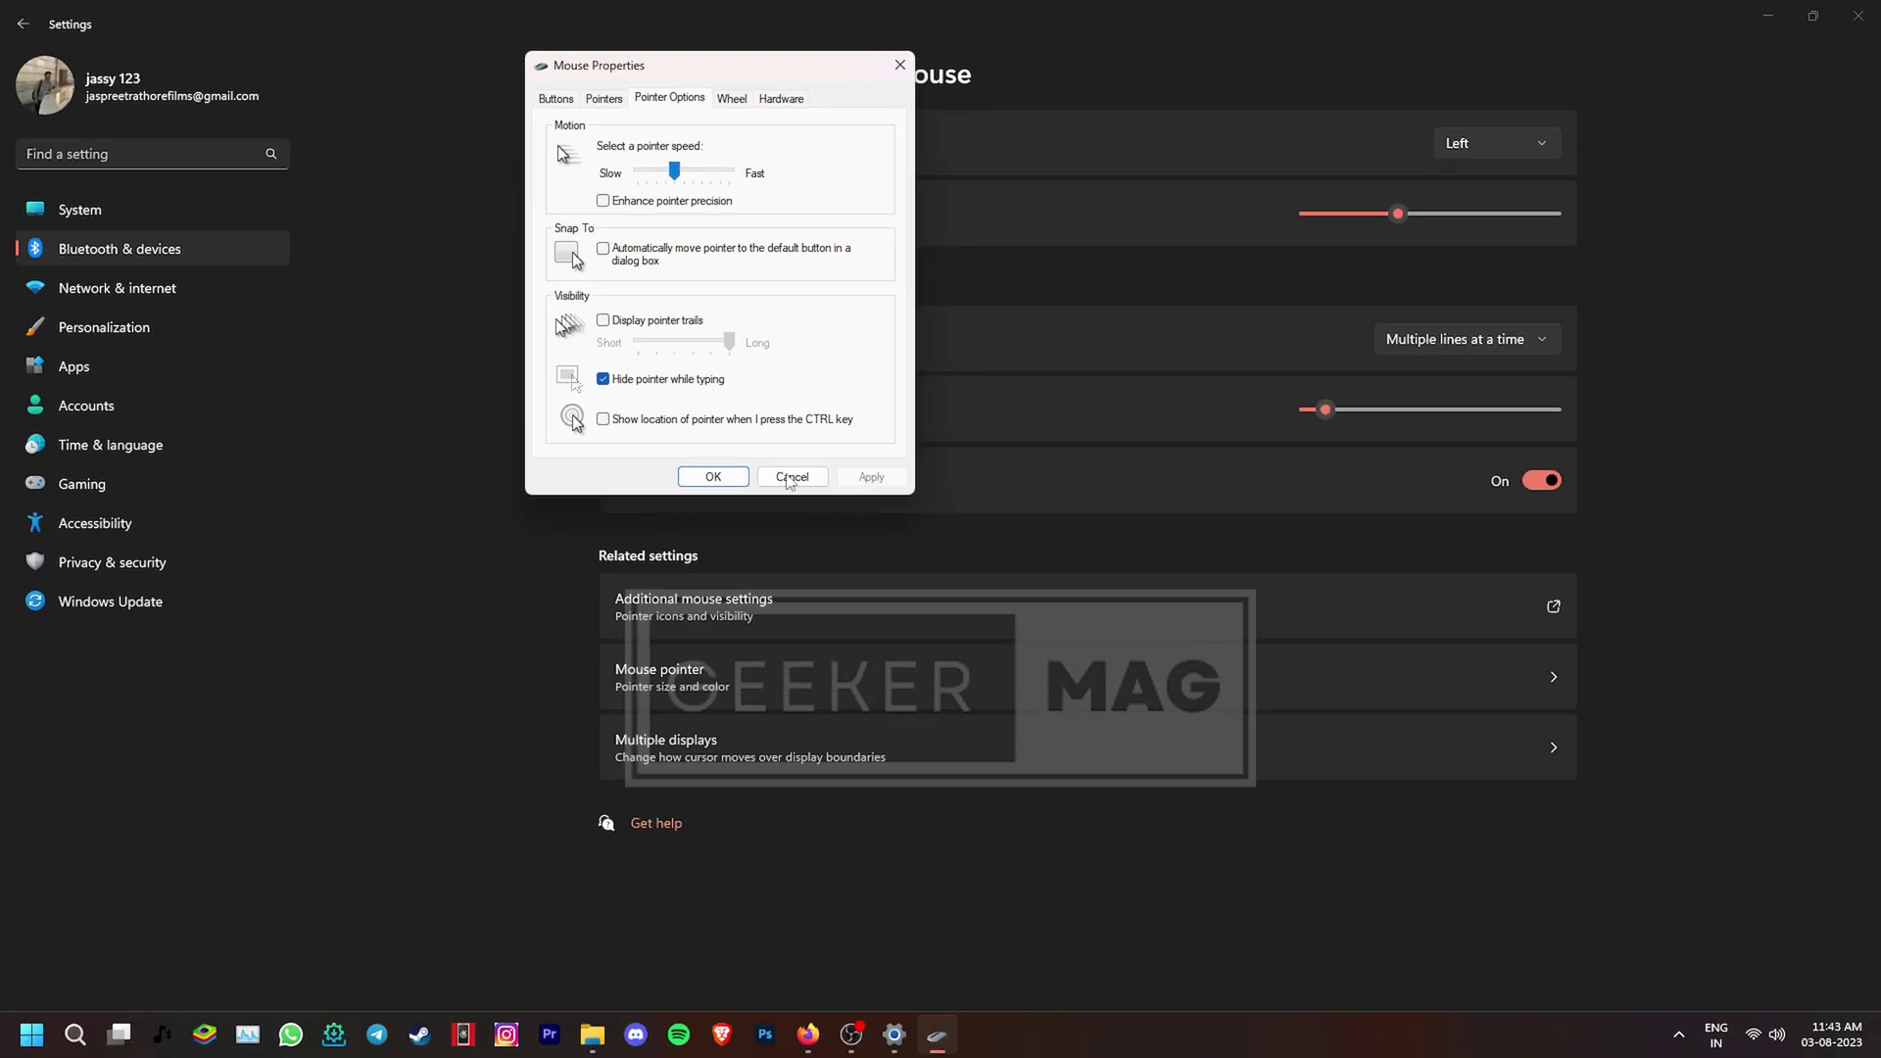
left_click(886, 705)
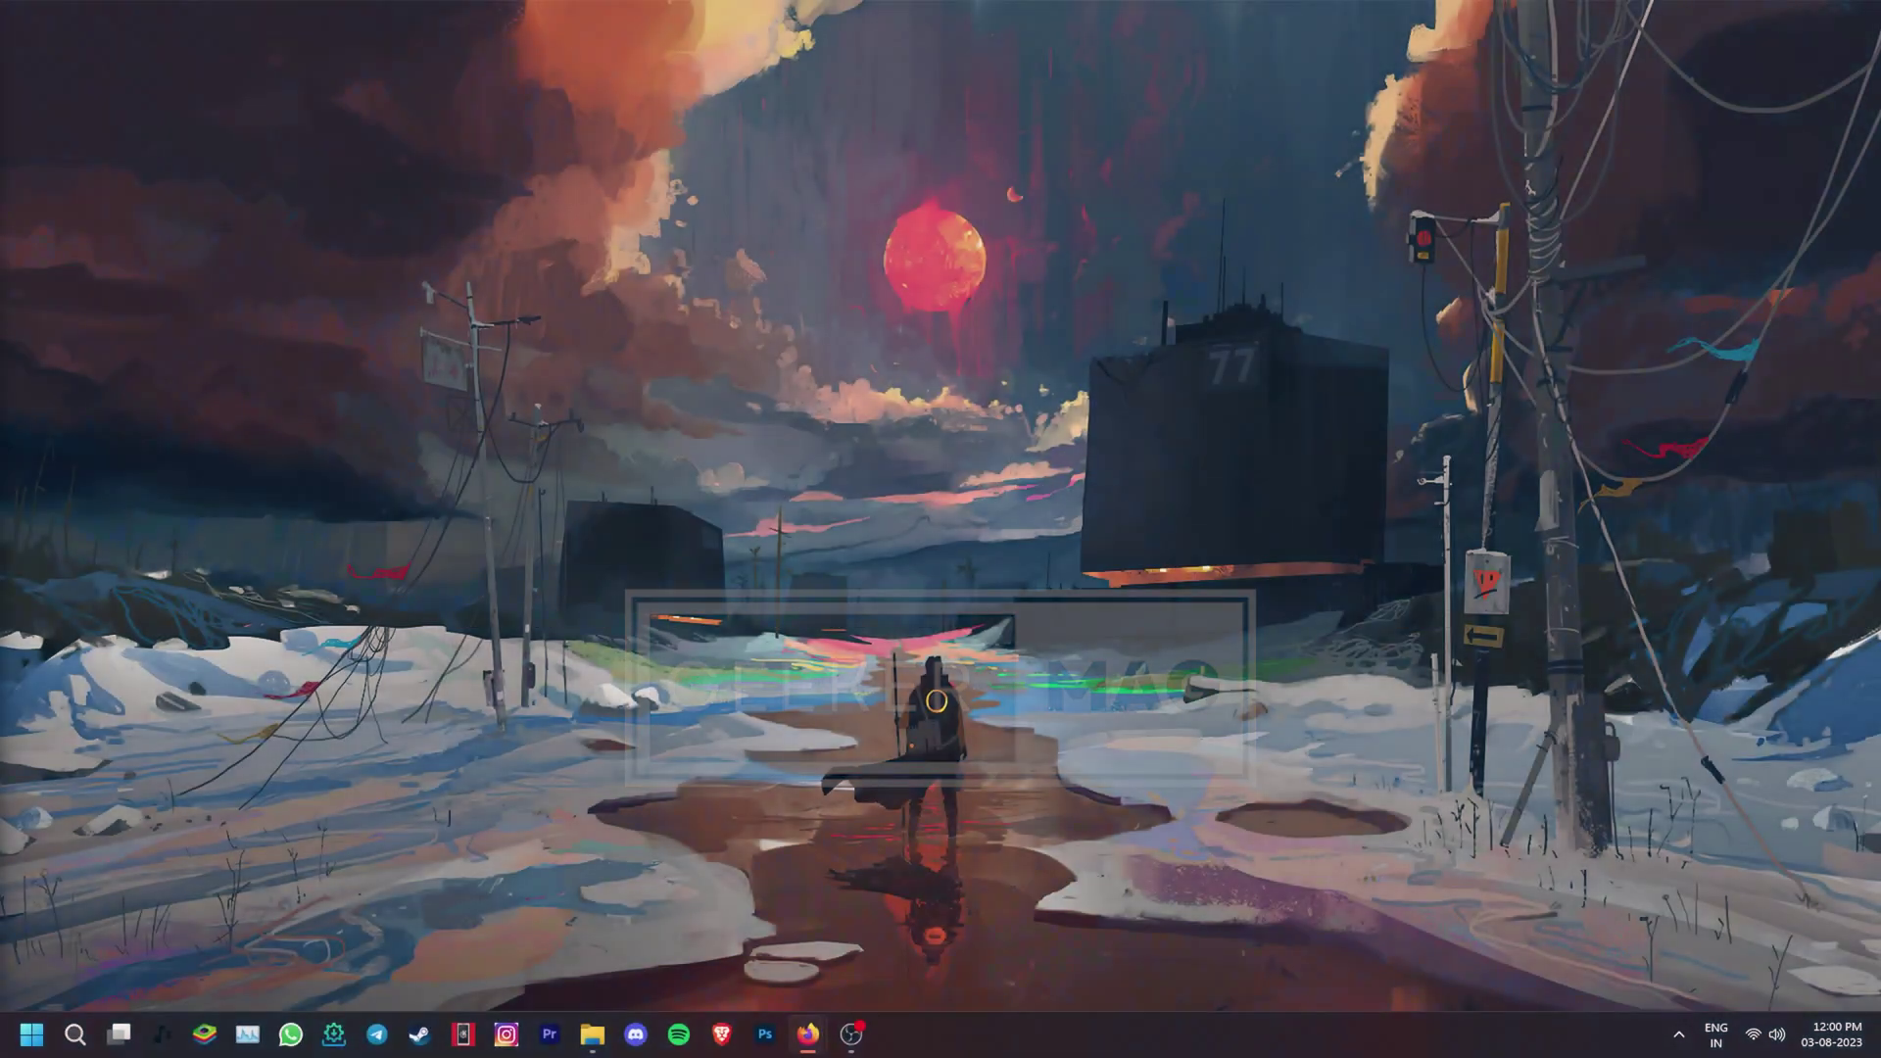
- Bring up Steam and go to the Downloads page of its settings
left_click(894, 1037)
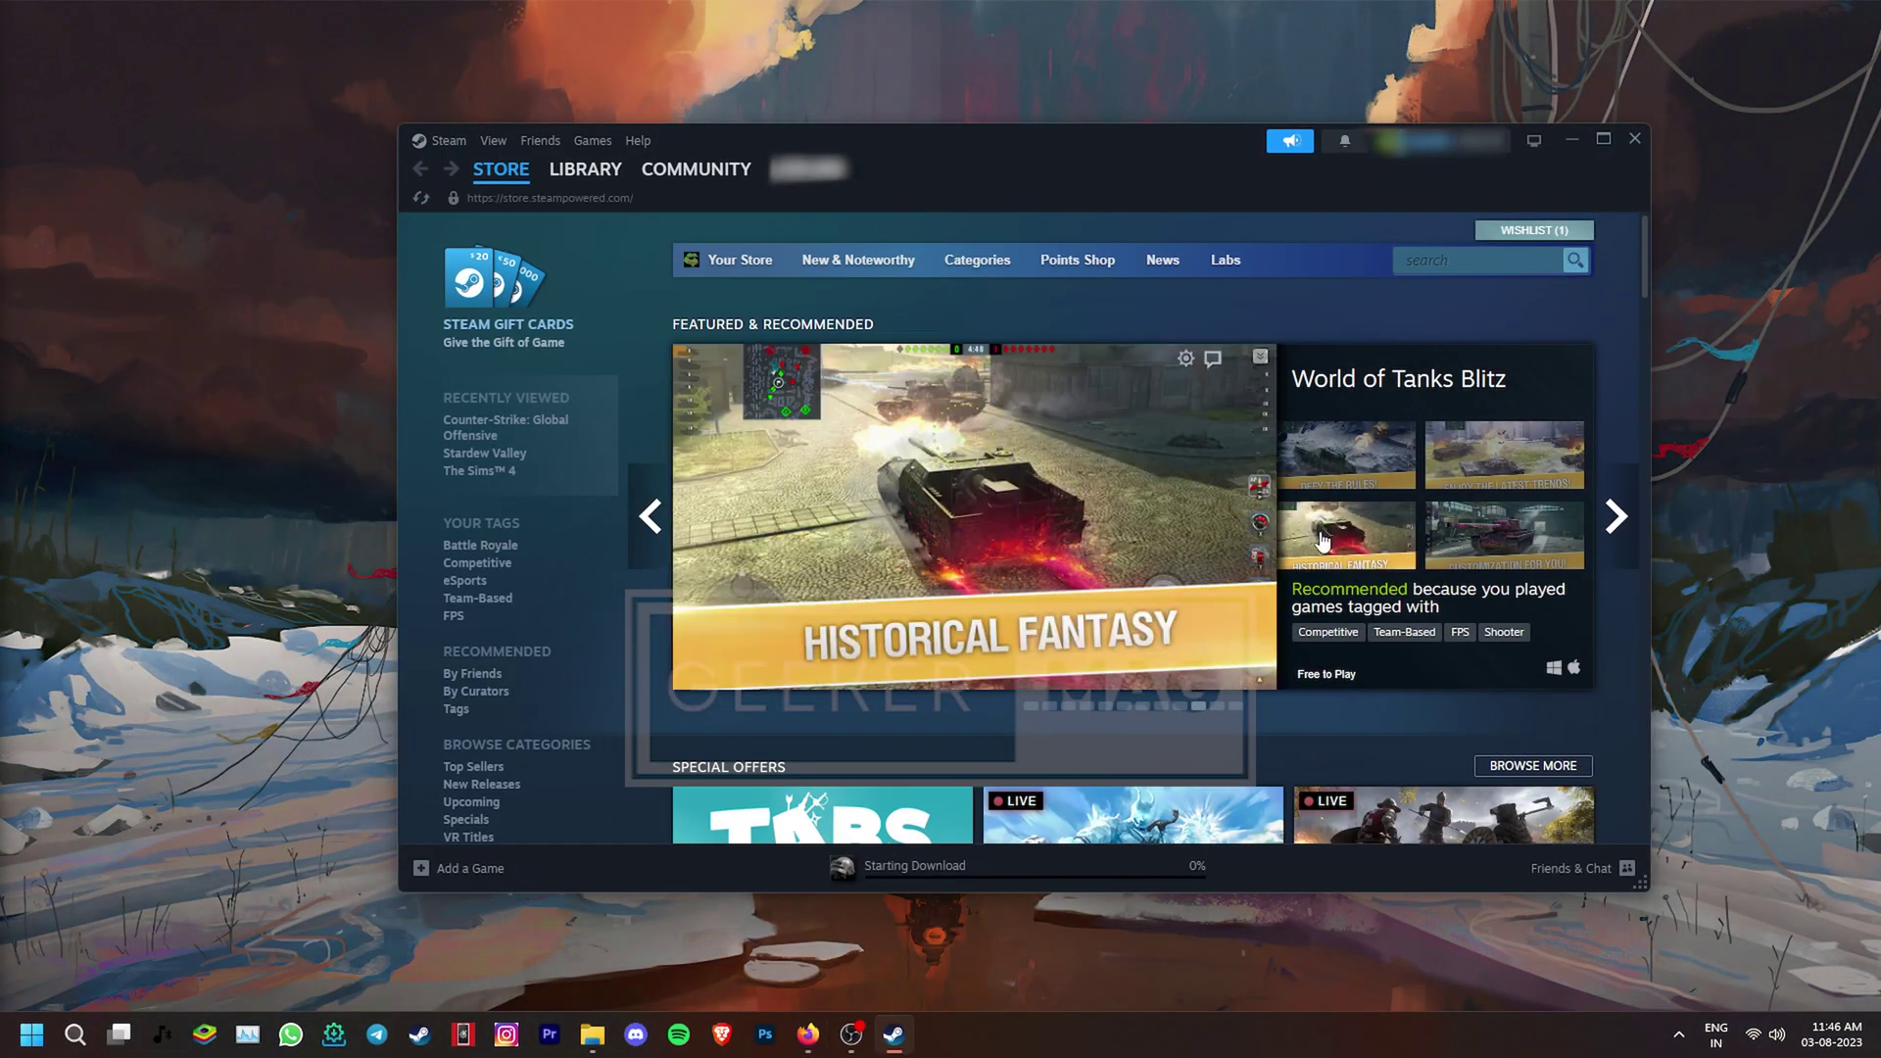
left_click(447, 143)
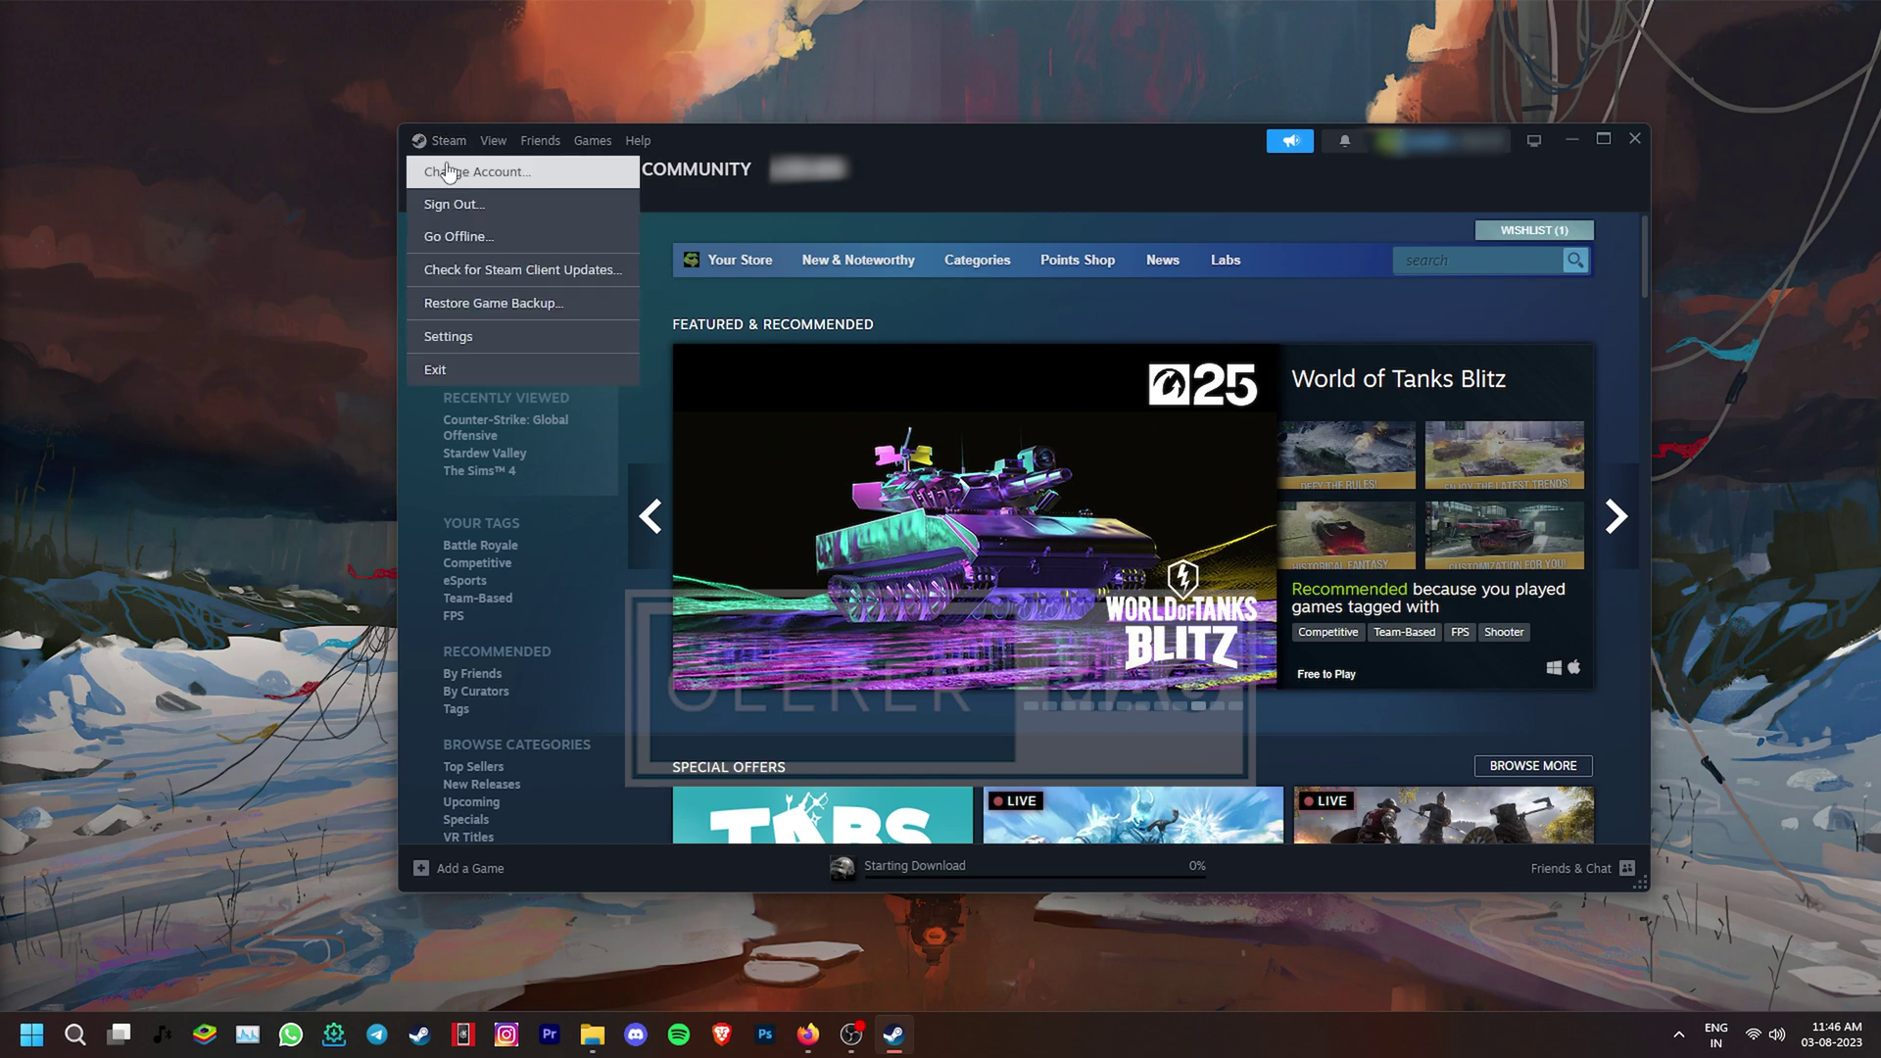
left_click(491, 351)
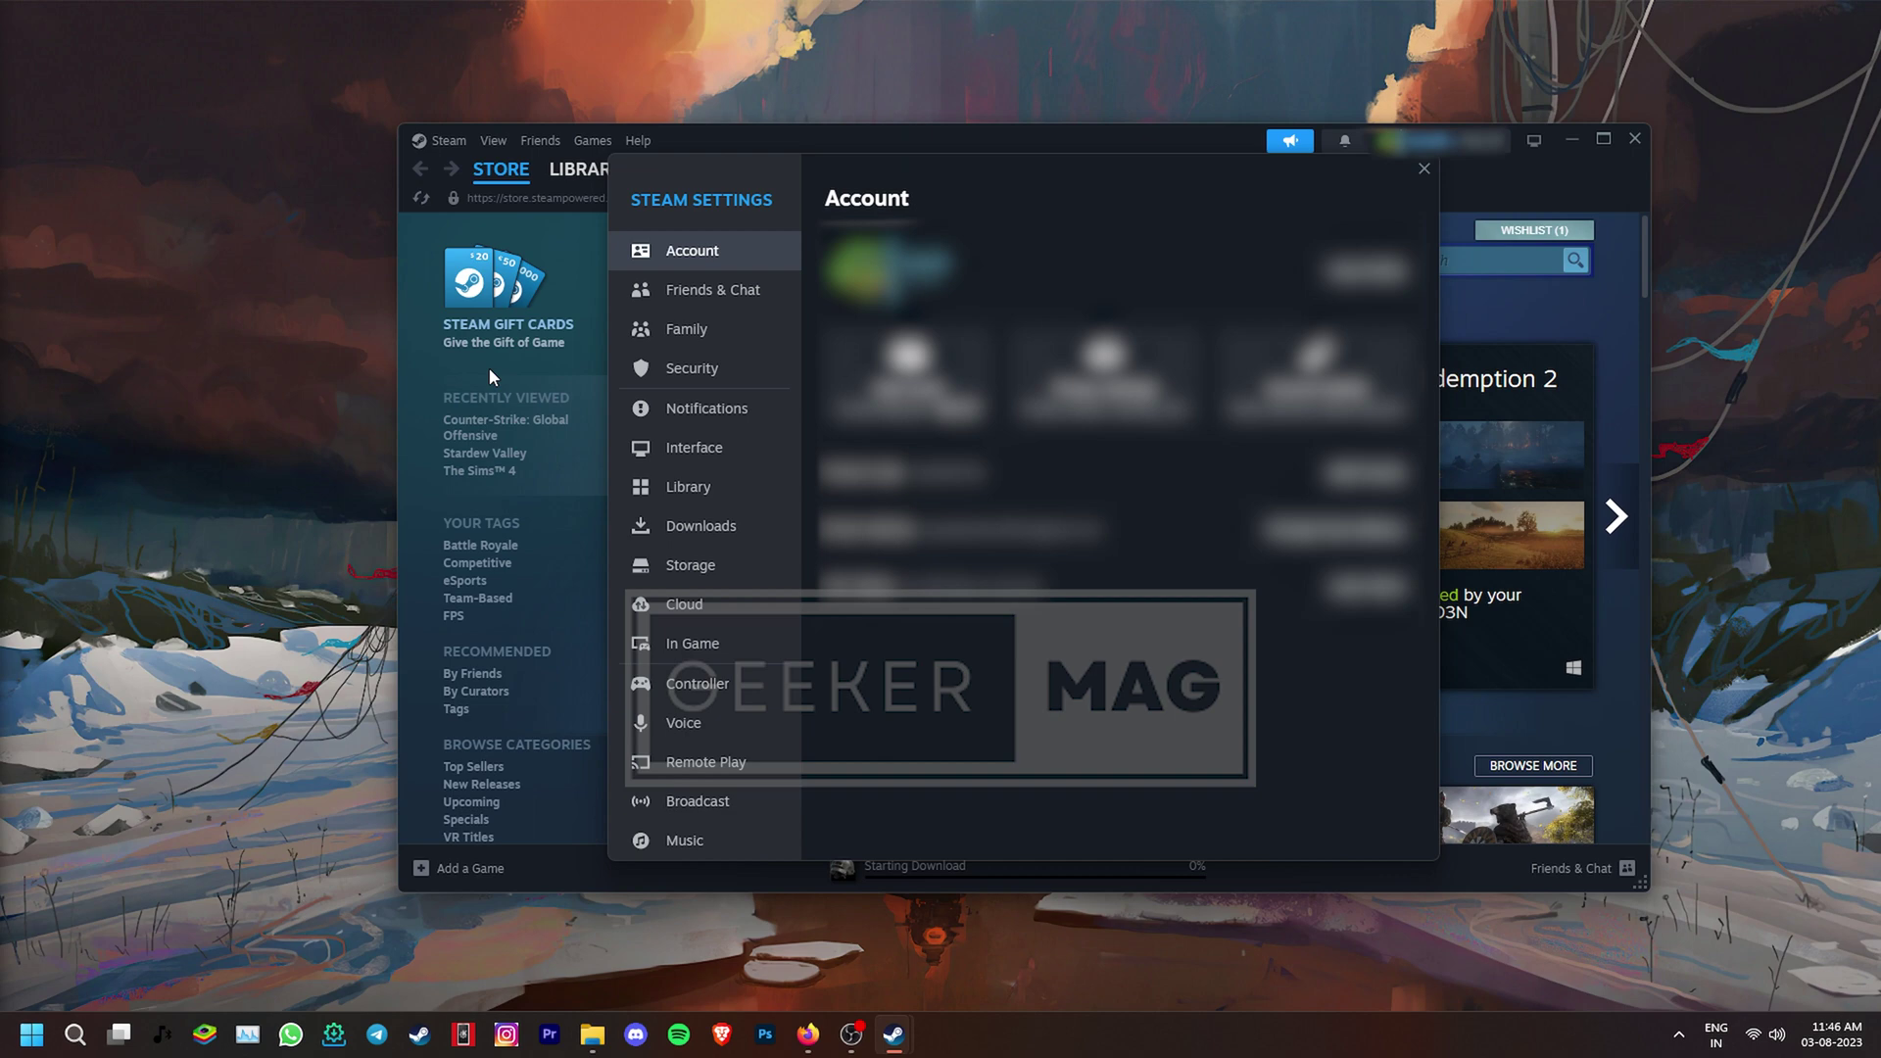
left_click(765, 539)
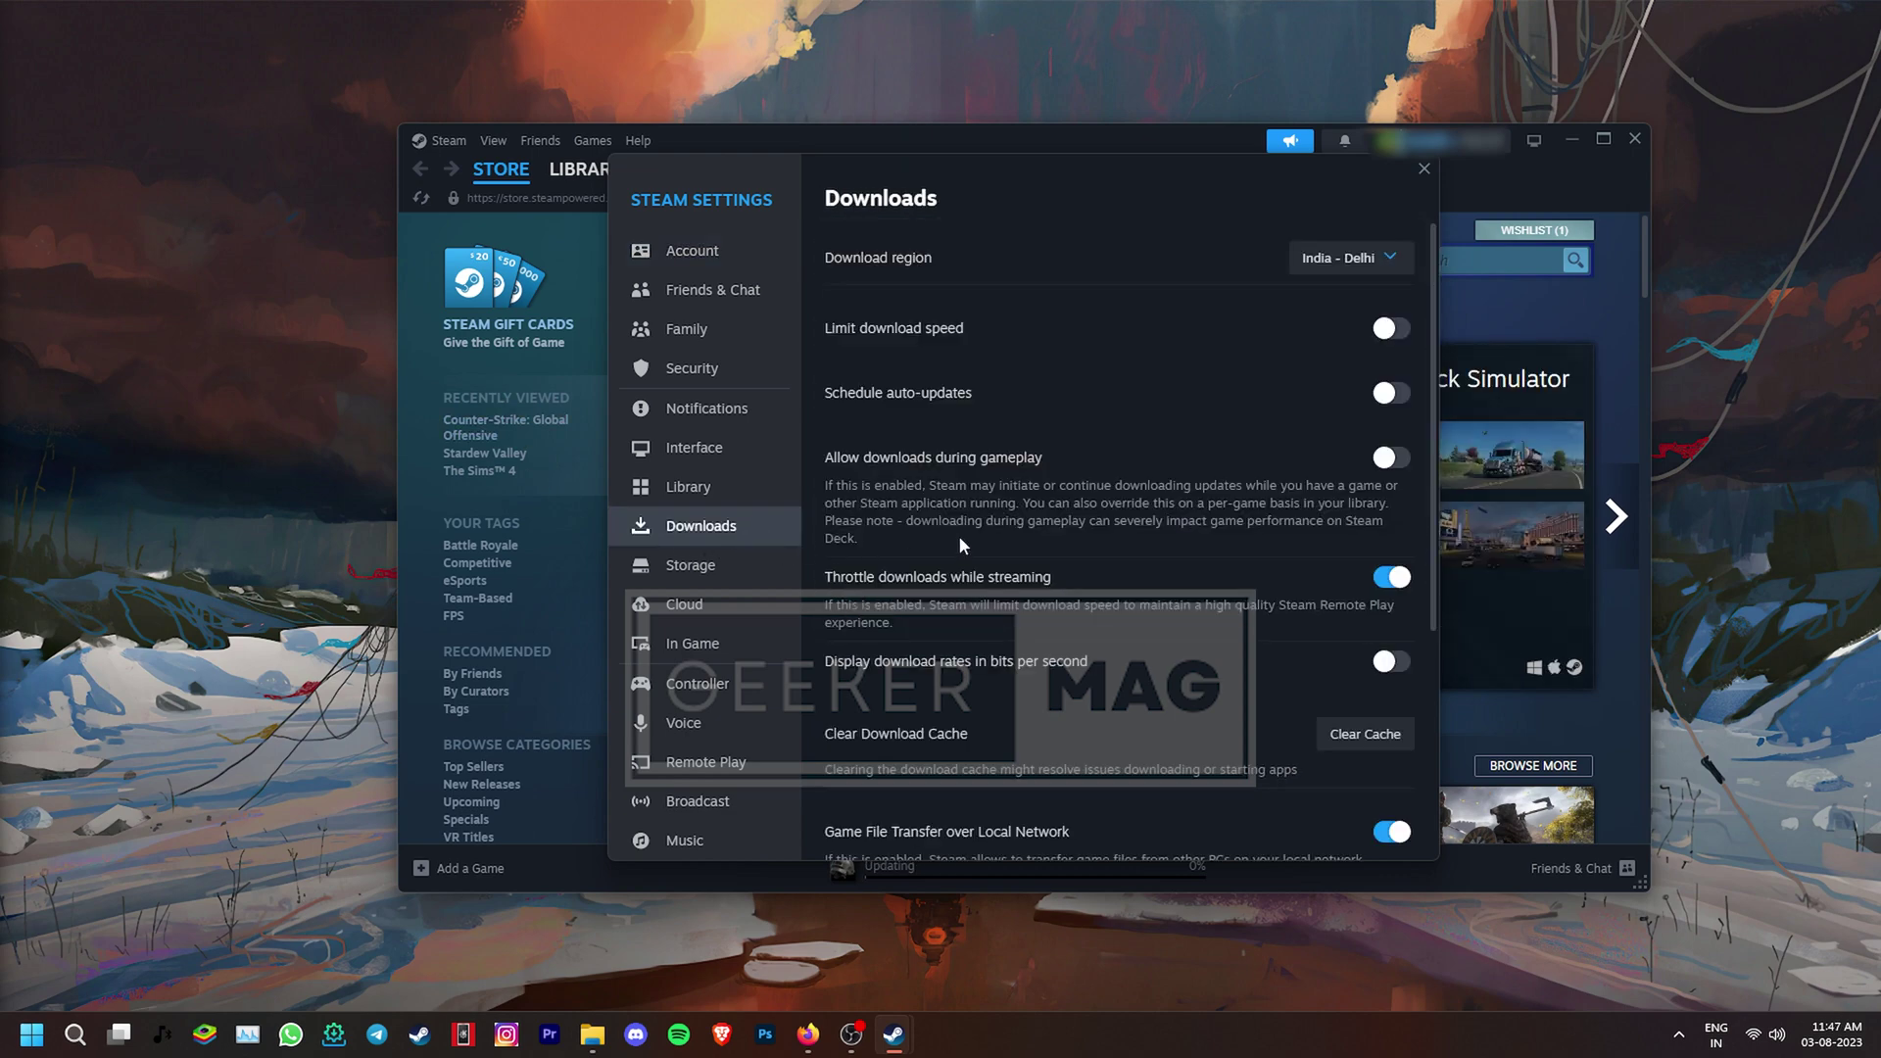
- Enable scheduled auto-updates with a window from 1AM to 3AM
left_click(1392, 394)
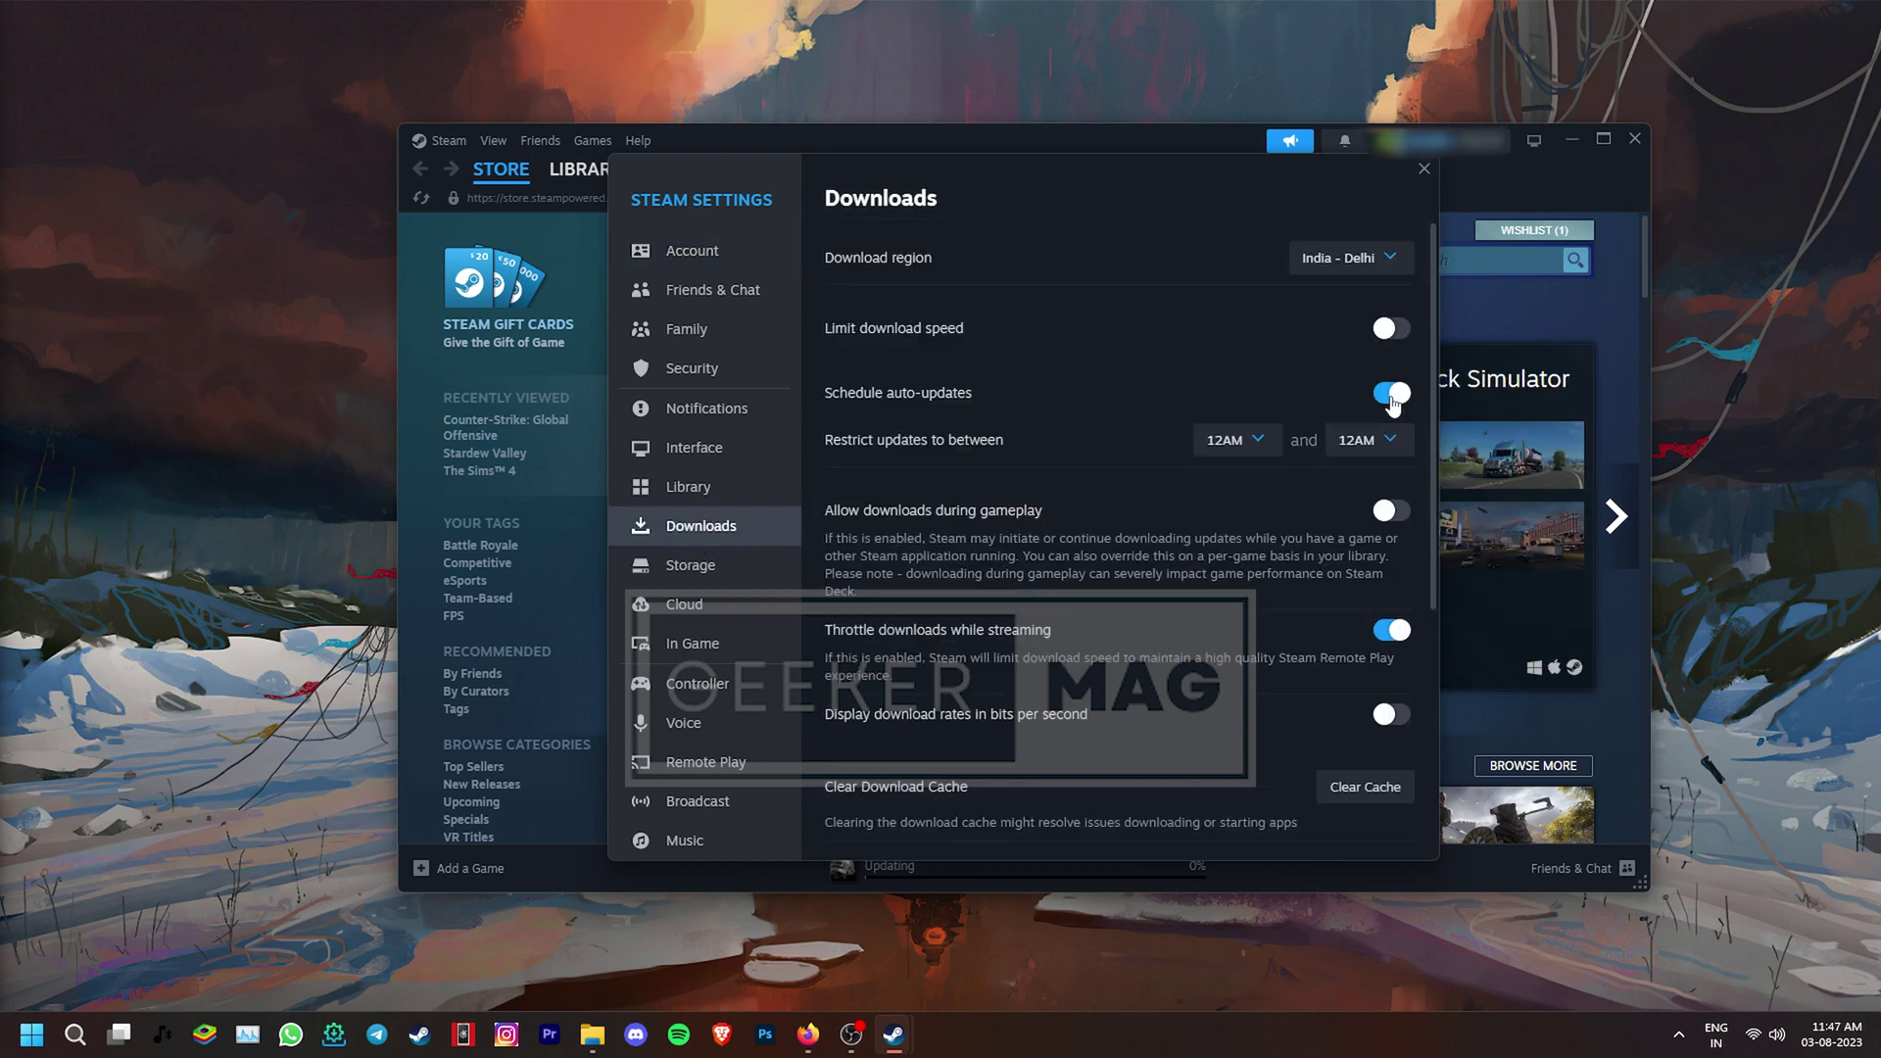
left_click(1258, 443)
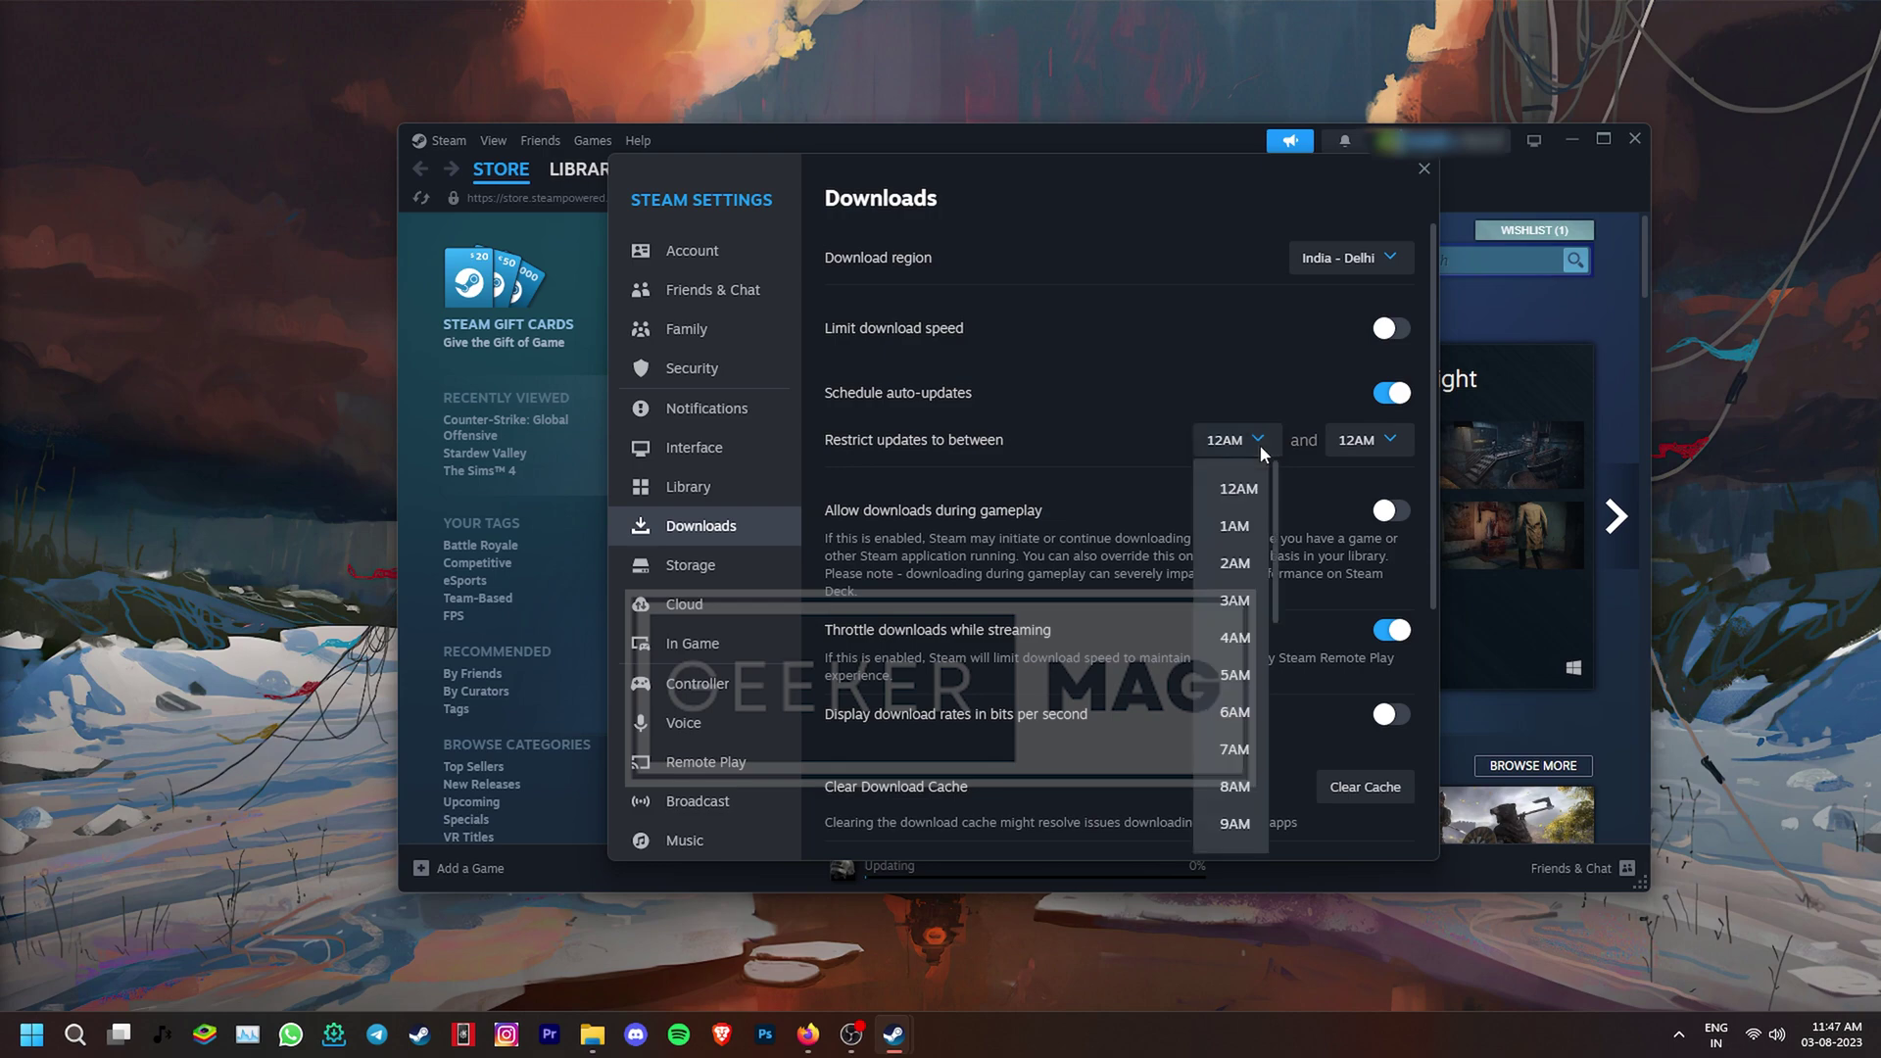
left_click(1232, 527)
left_click(1367, 441)
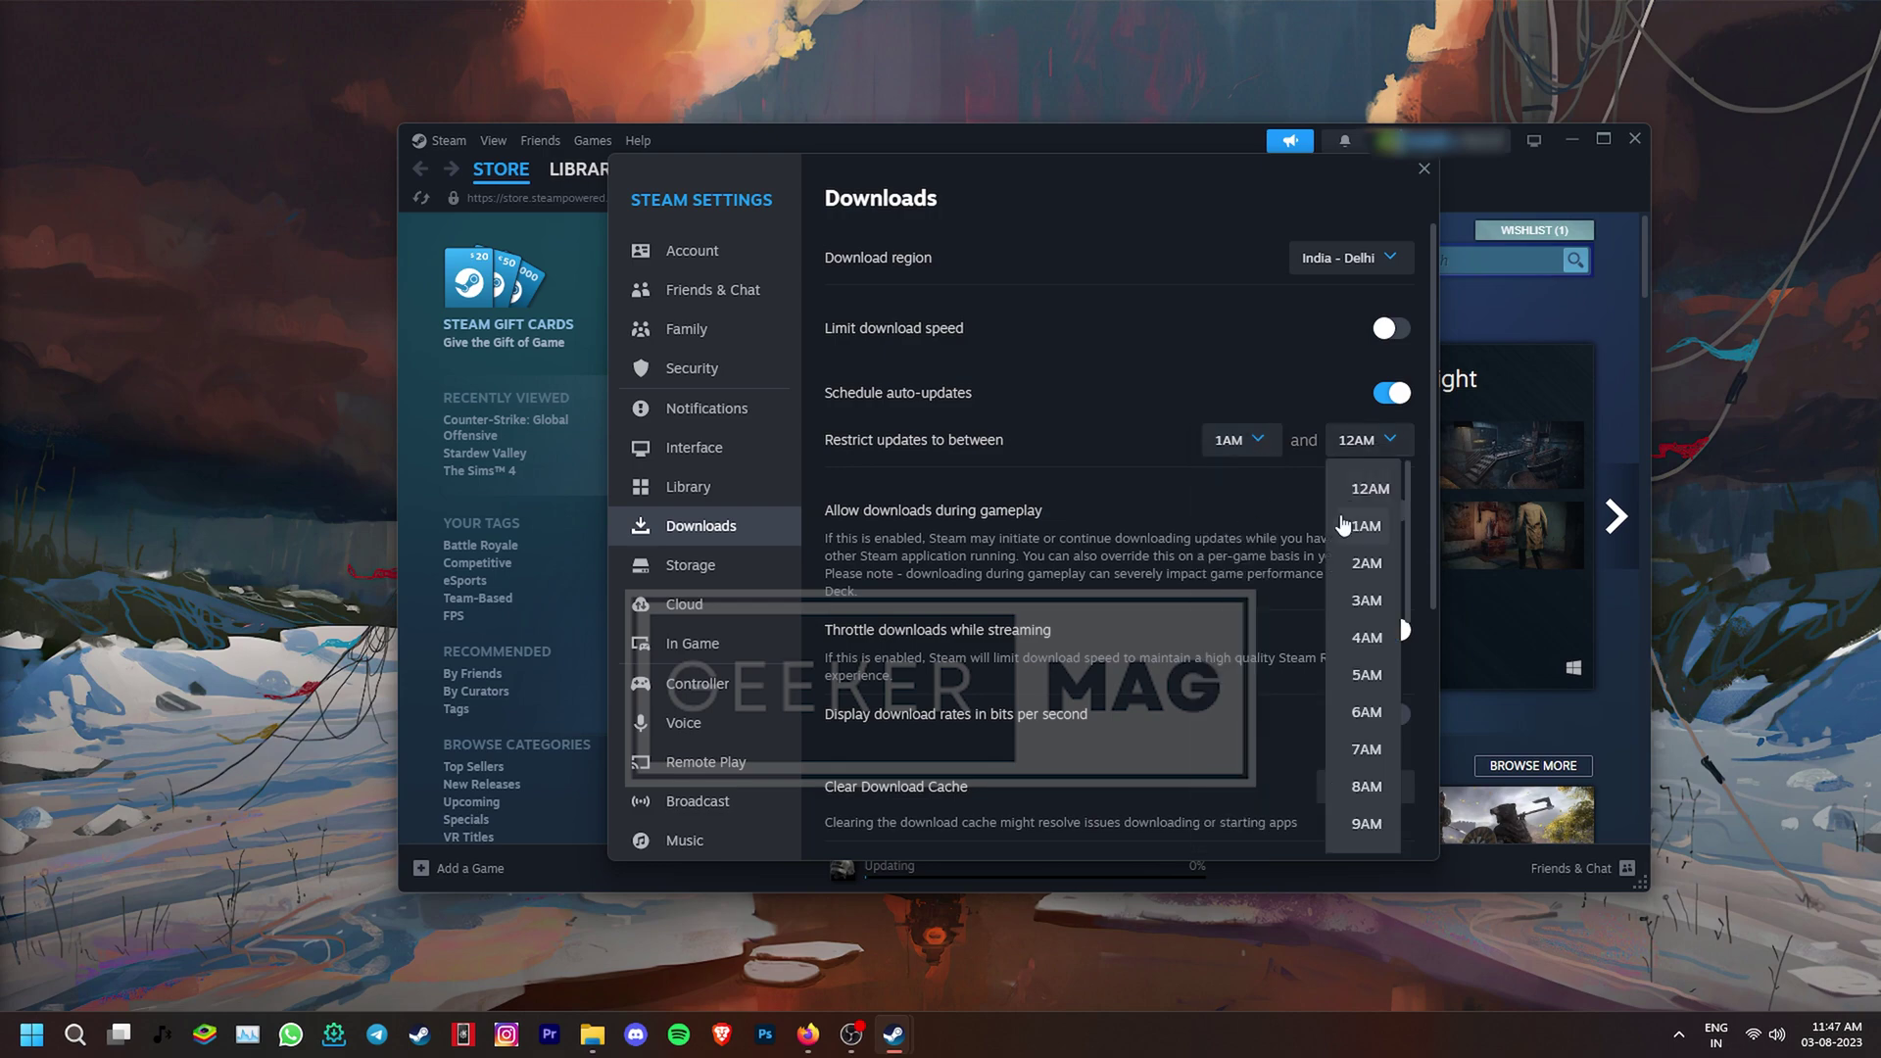
left_click(1367, 600)
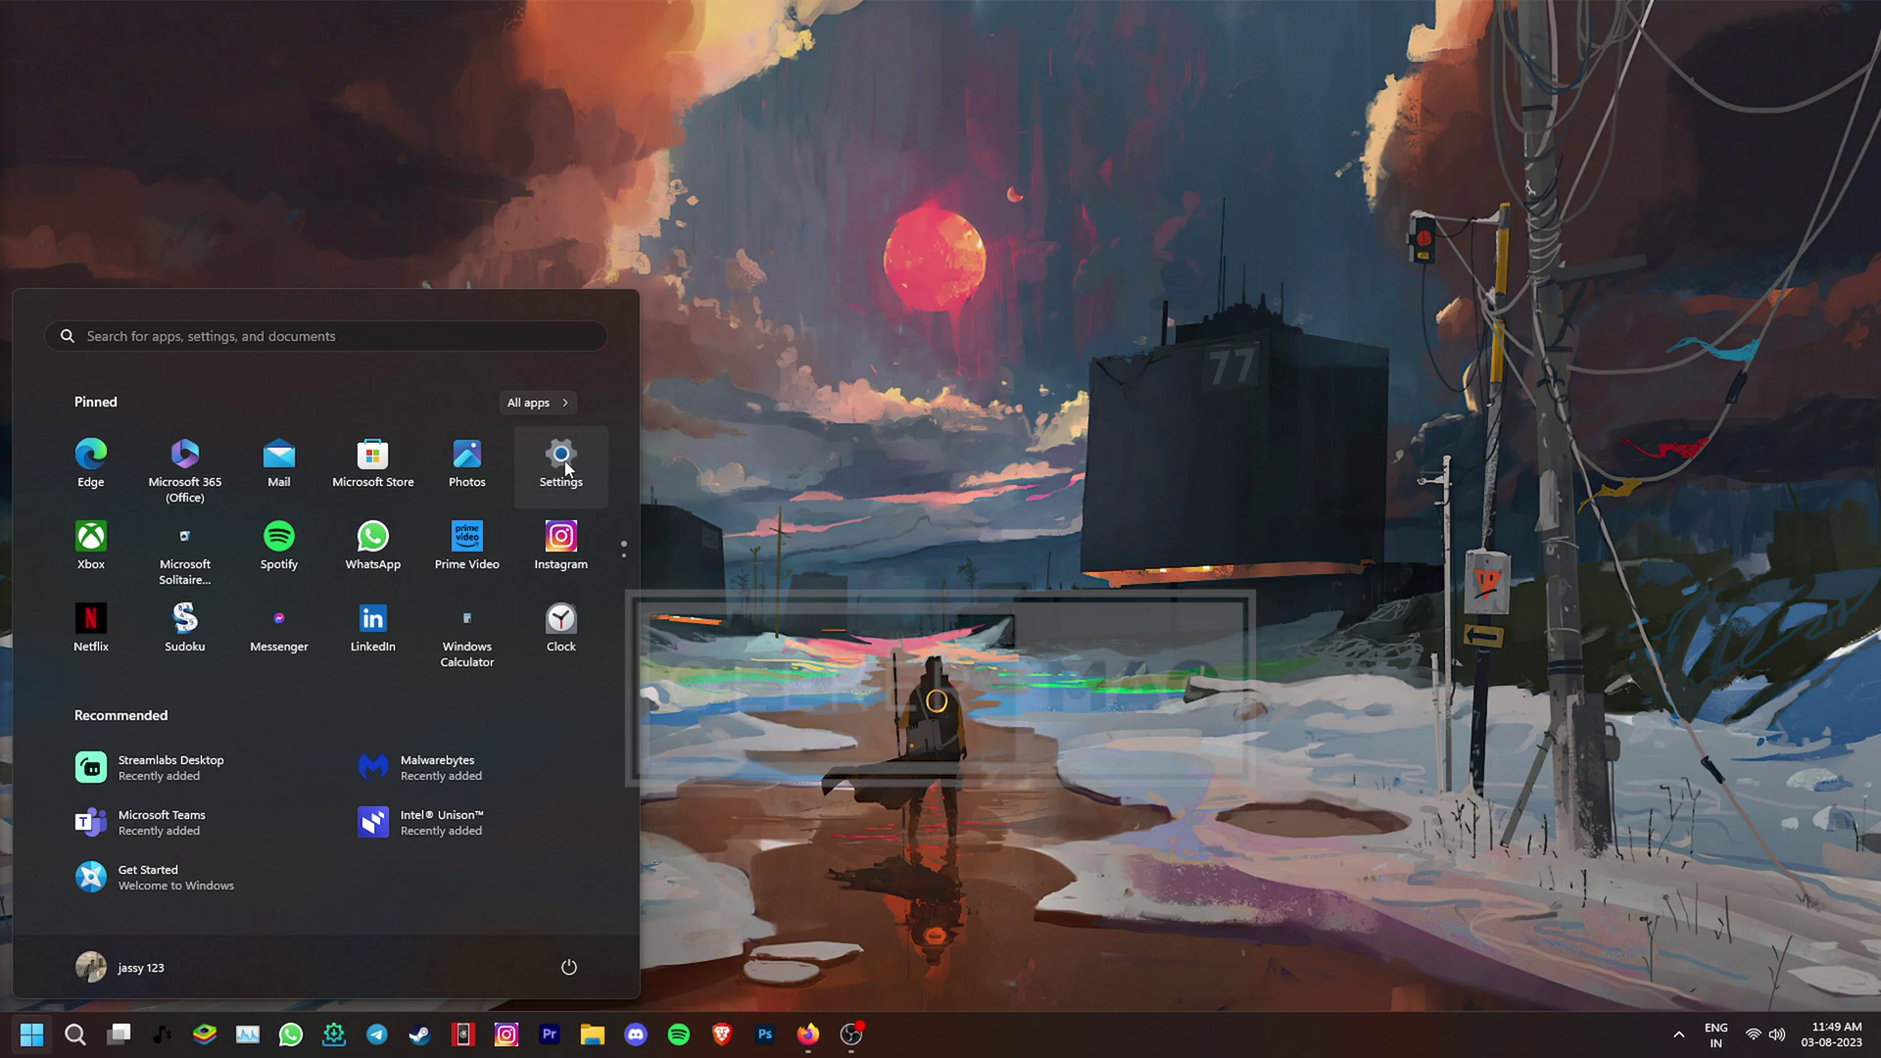
- Switch BlueStacks Services Off in Settings > Apps > Startup
left_click(562, 458)
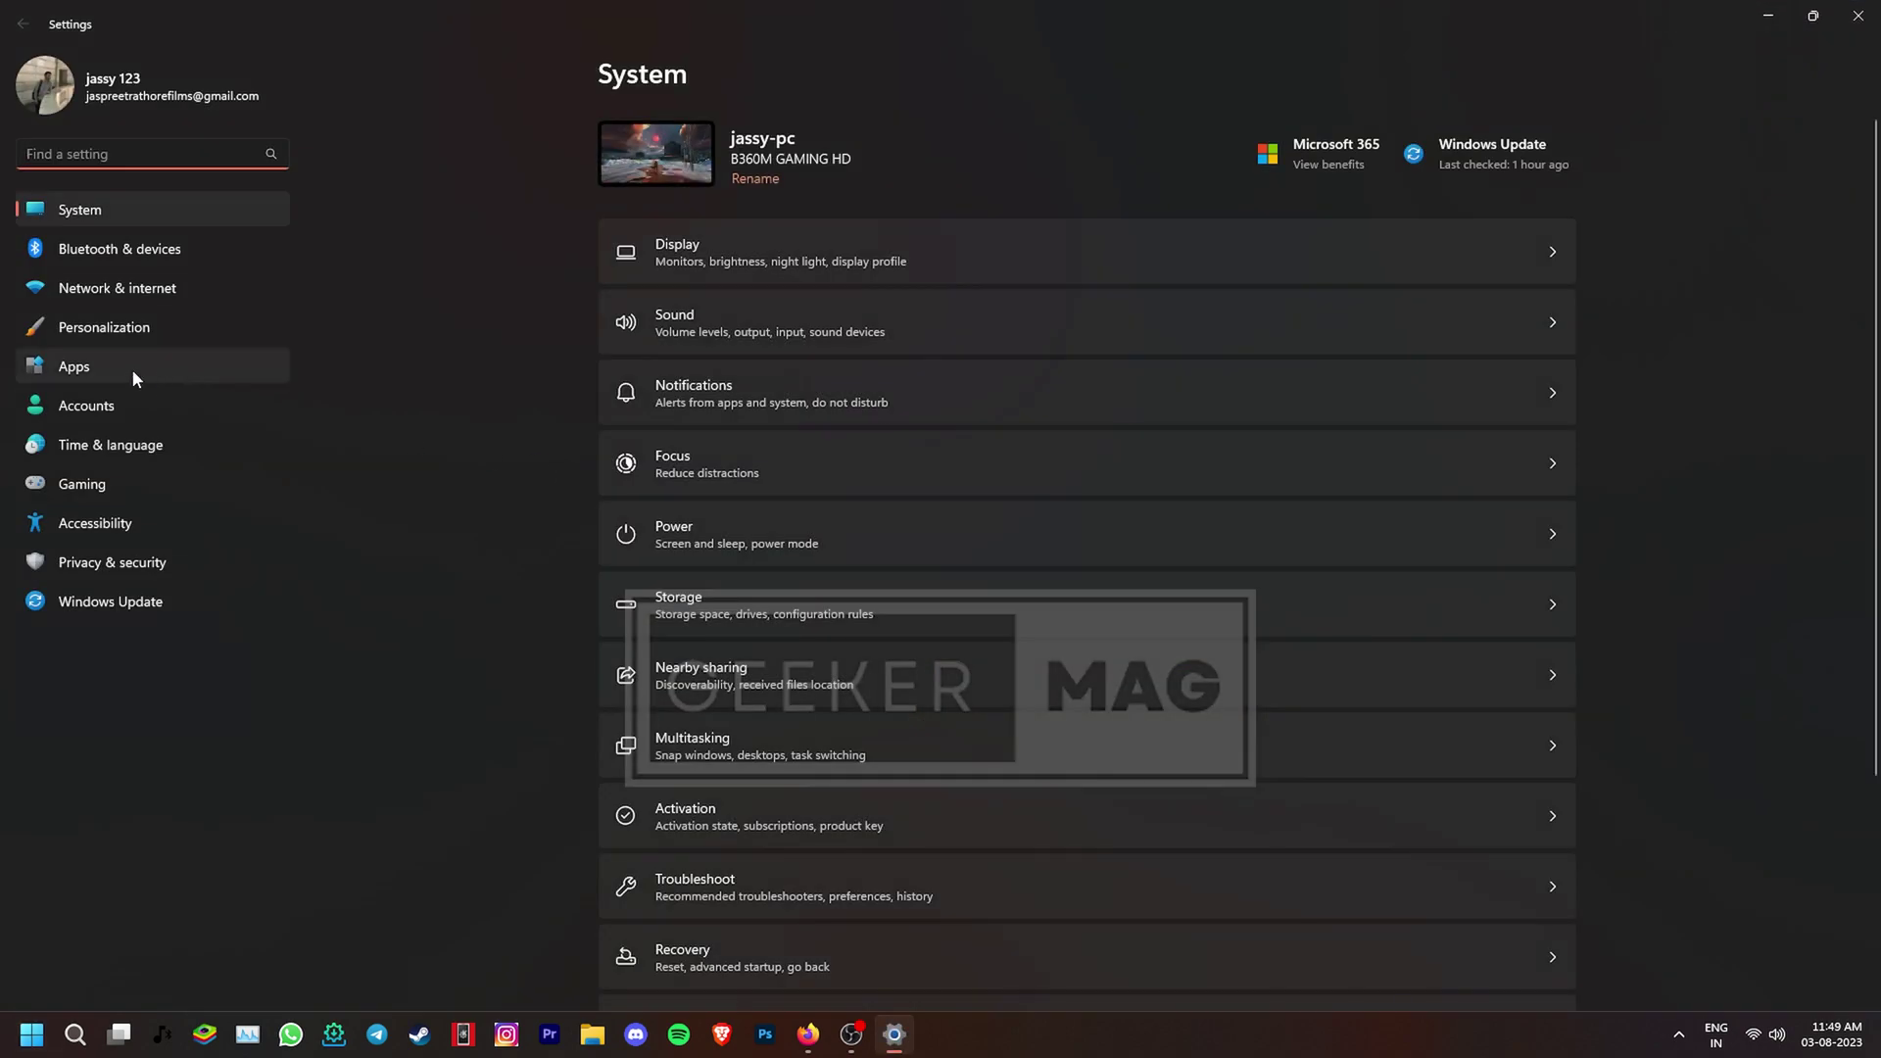
left_click(135, 375)
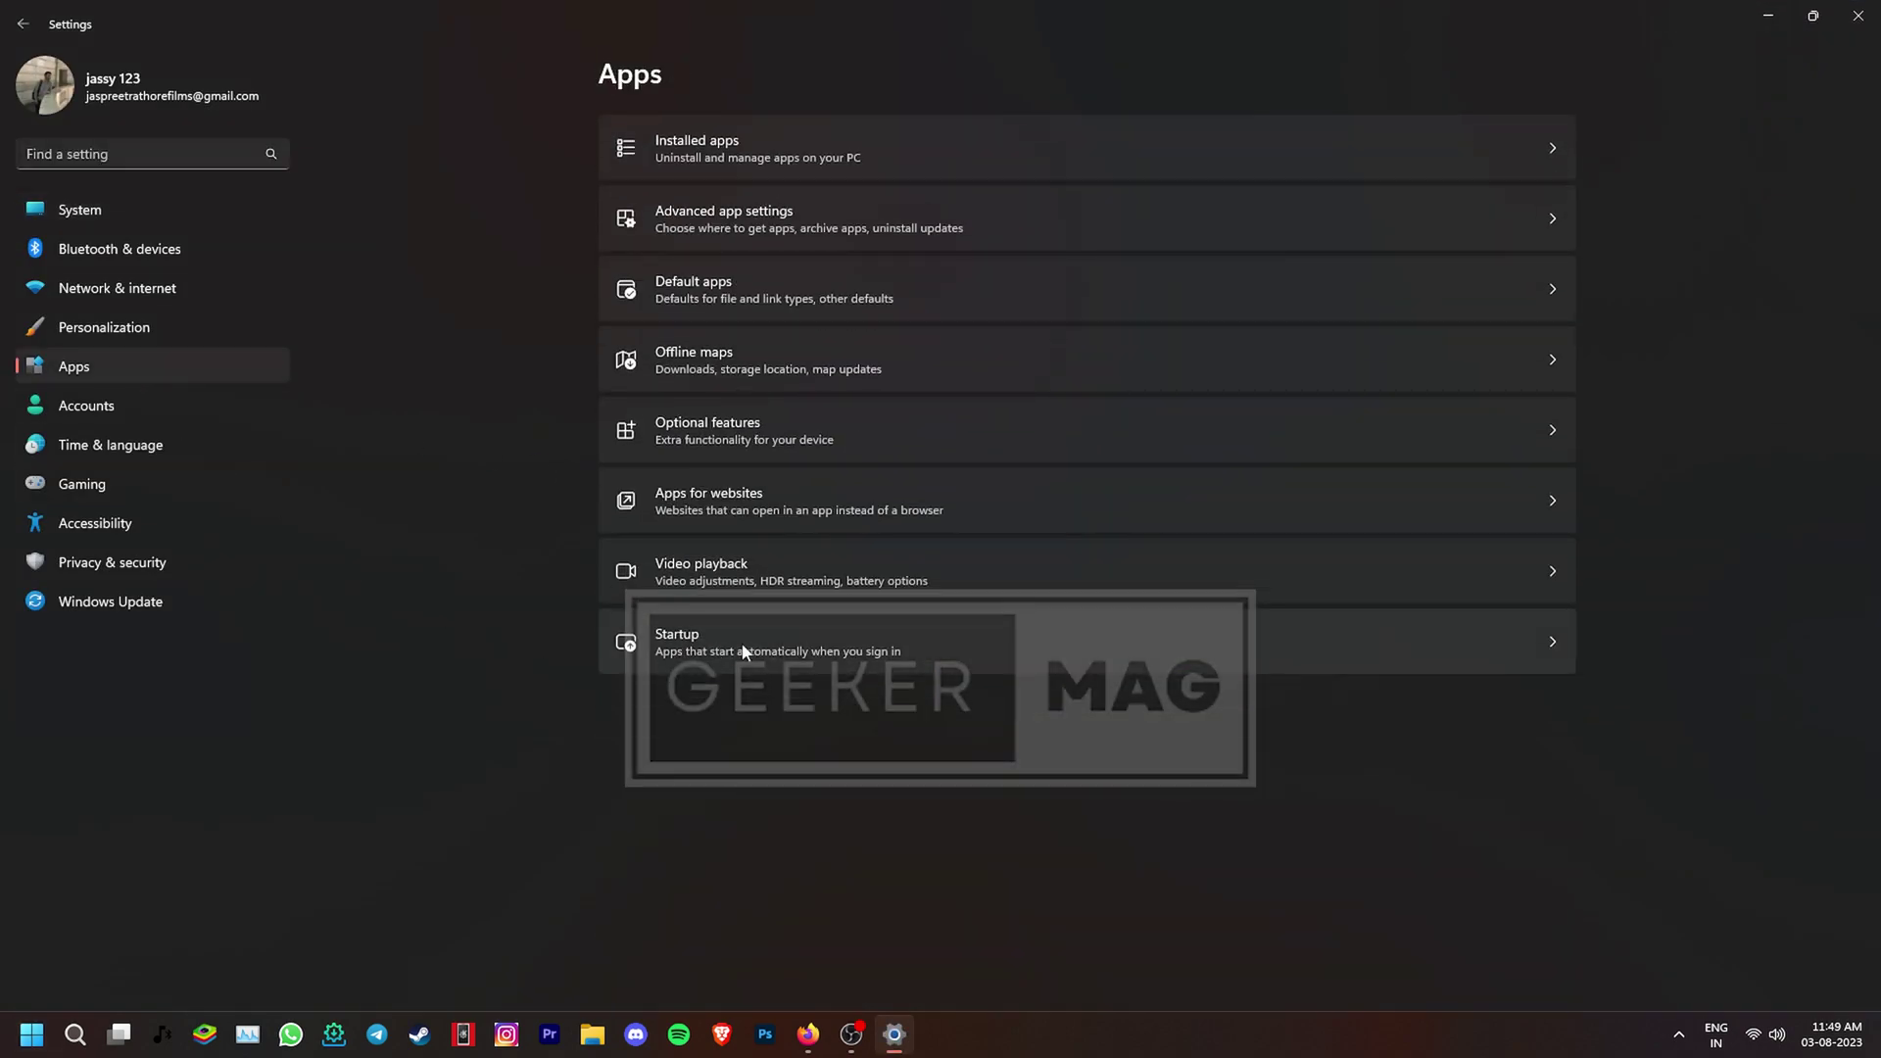
left_click(729, 644)
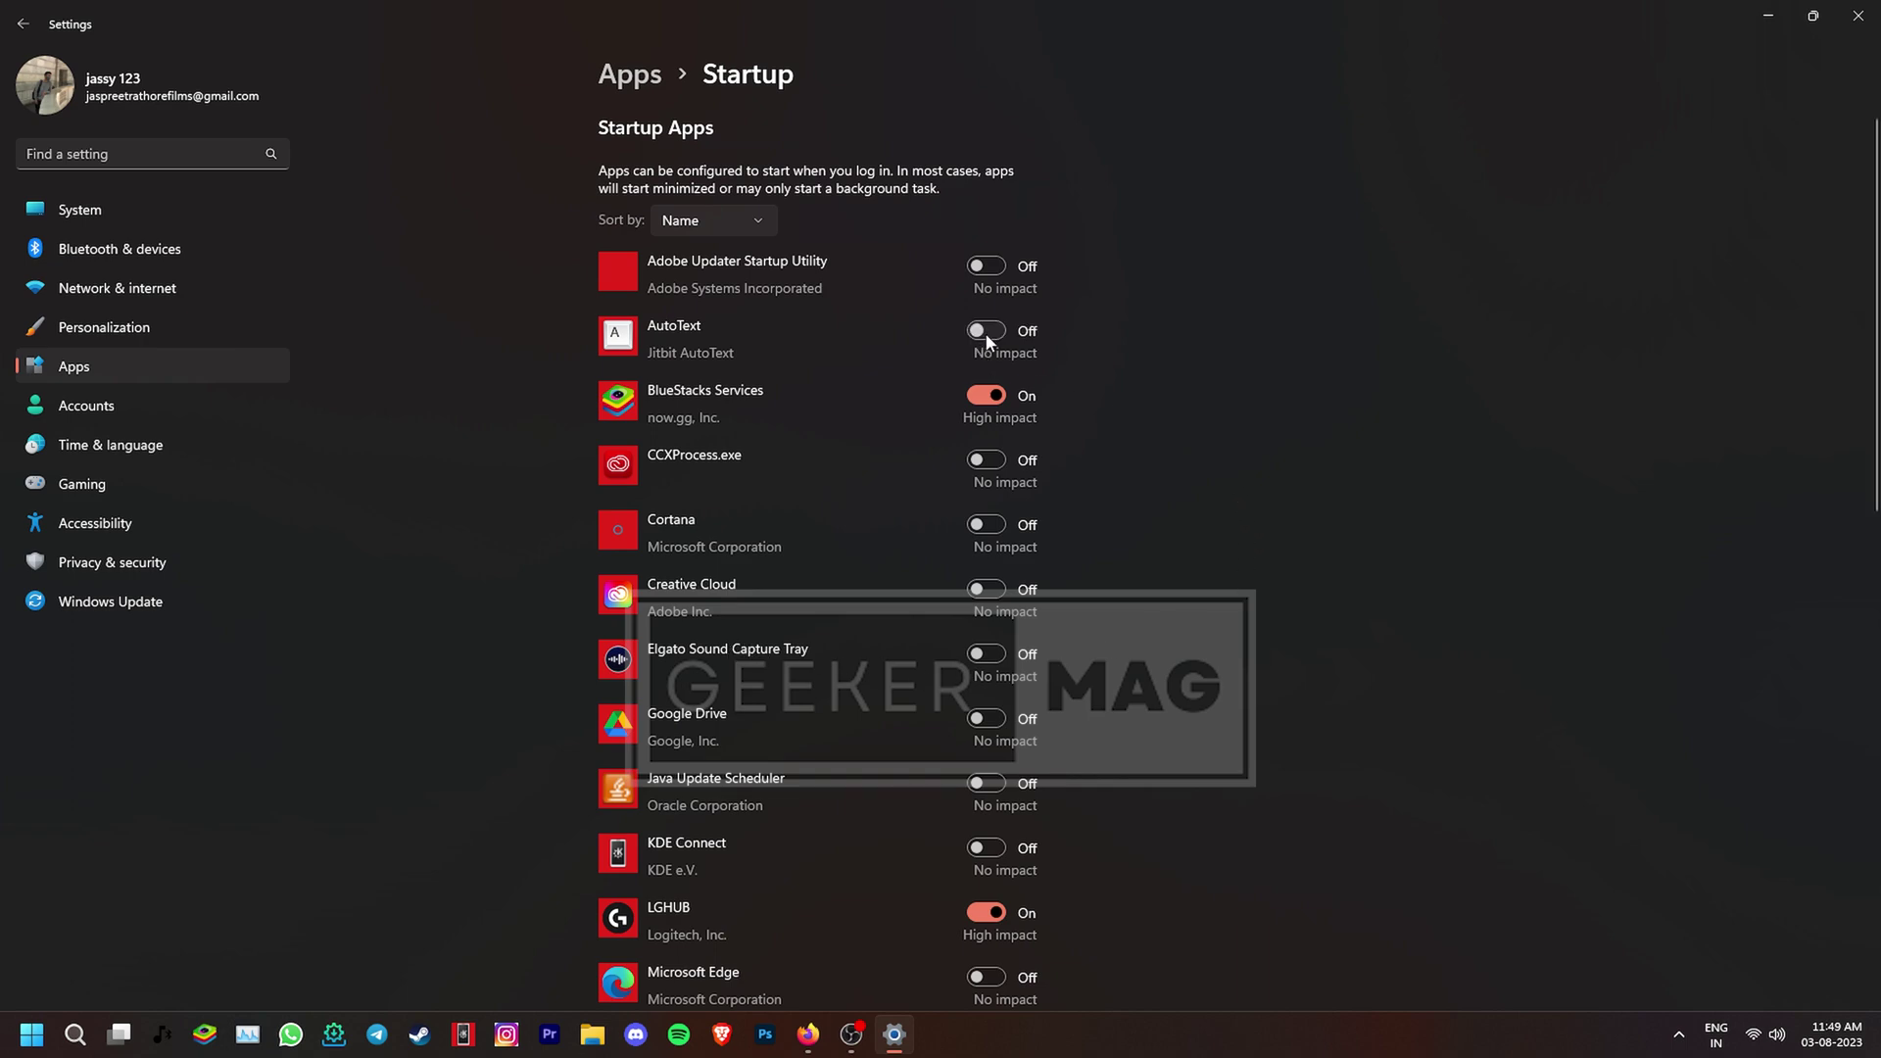
left_click(985, 396)
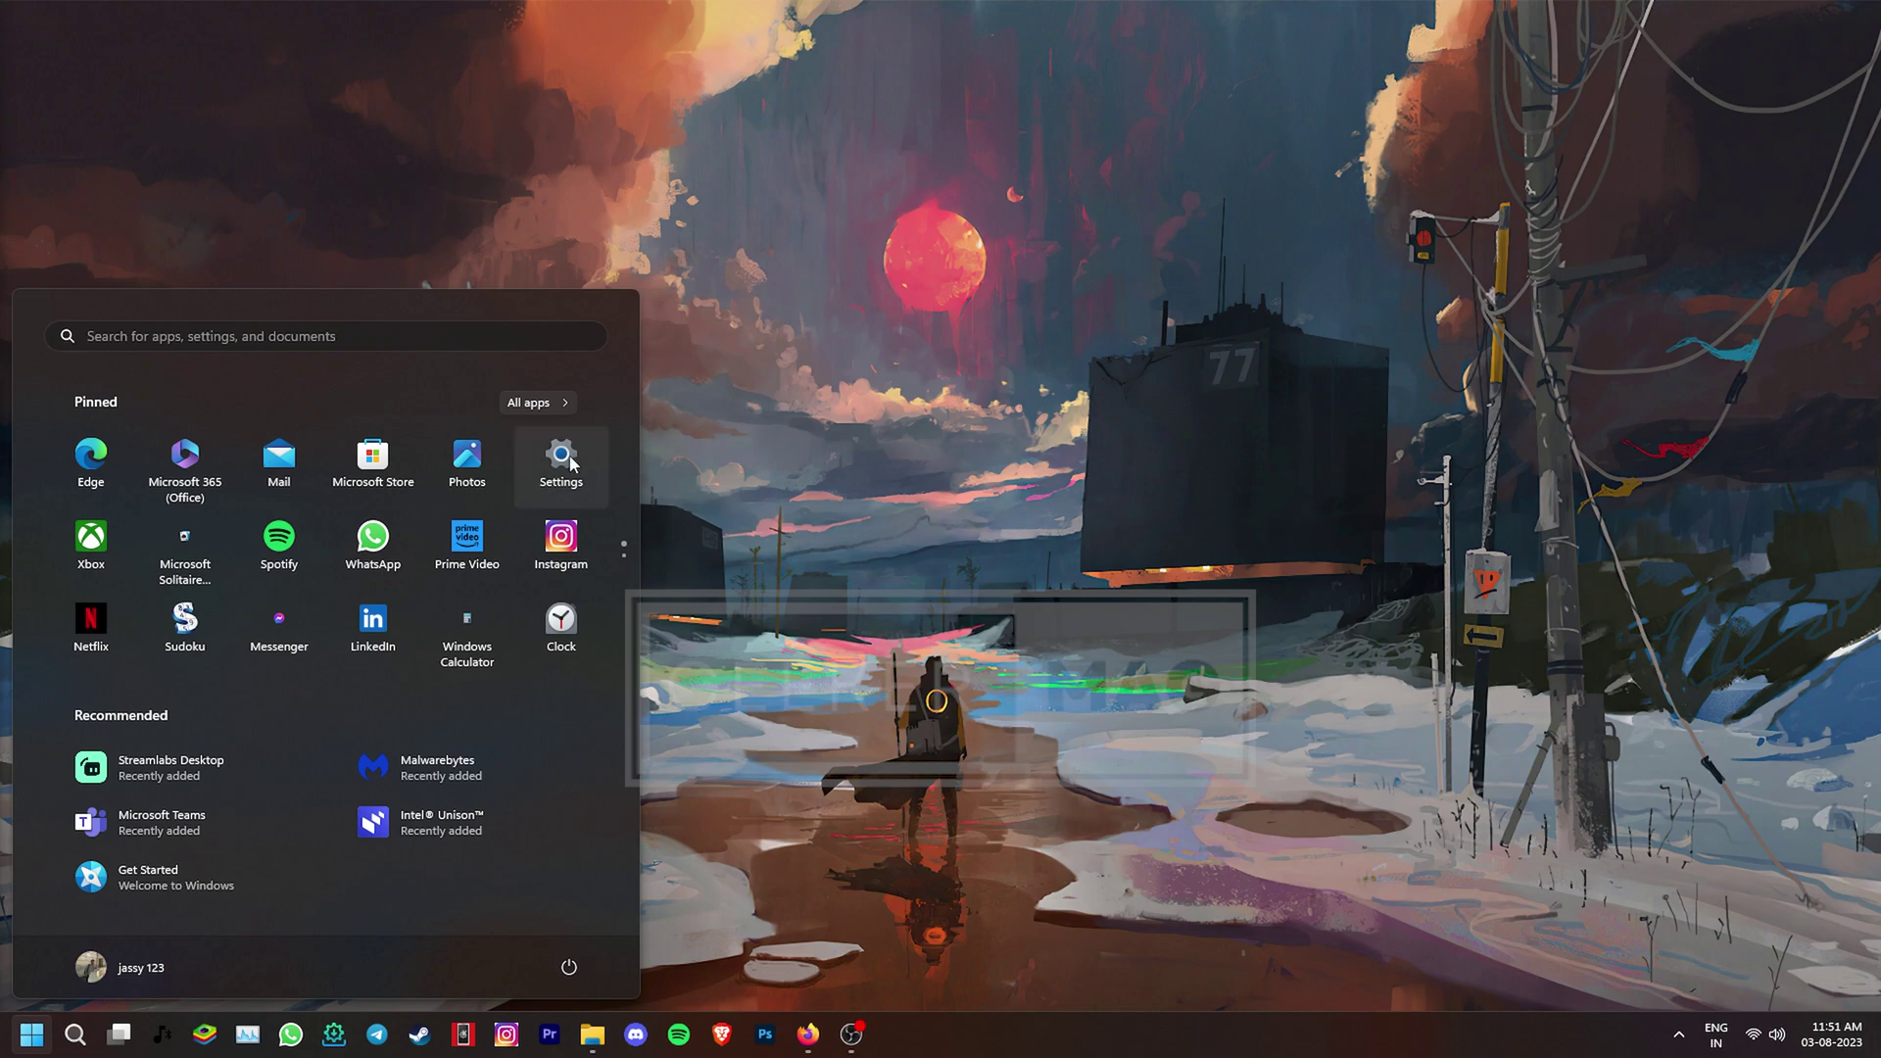
- On the Display > Graphics page, browse to GTA5.exe and add it to the app list
left_click(564, 449)
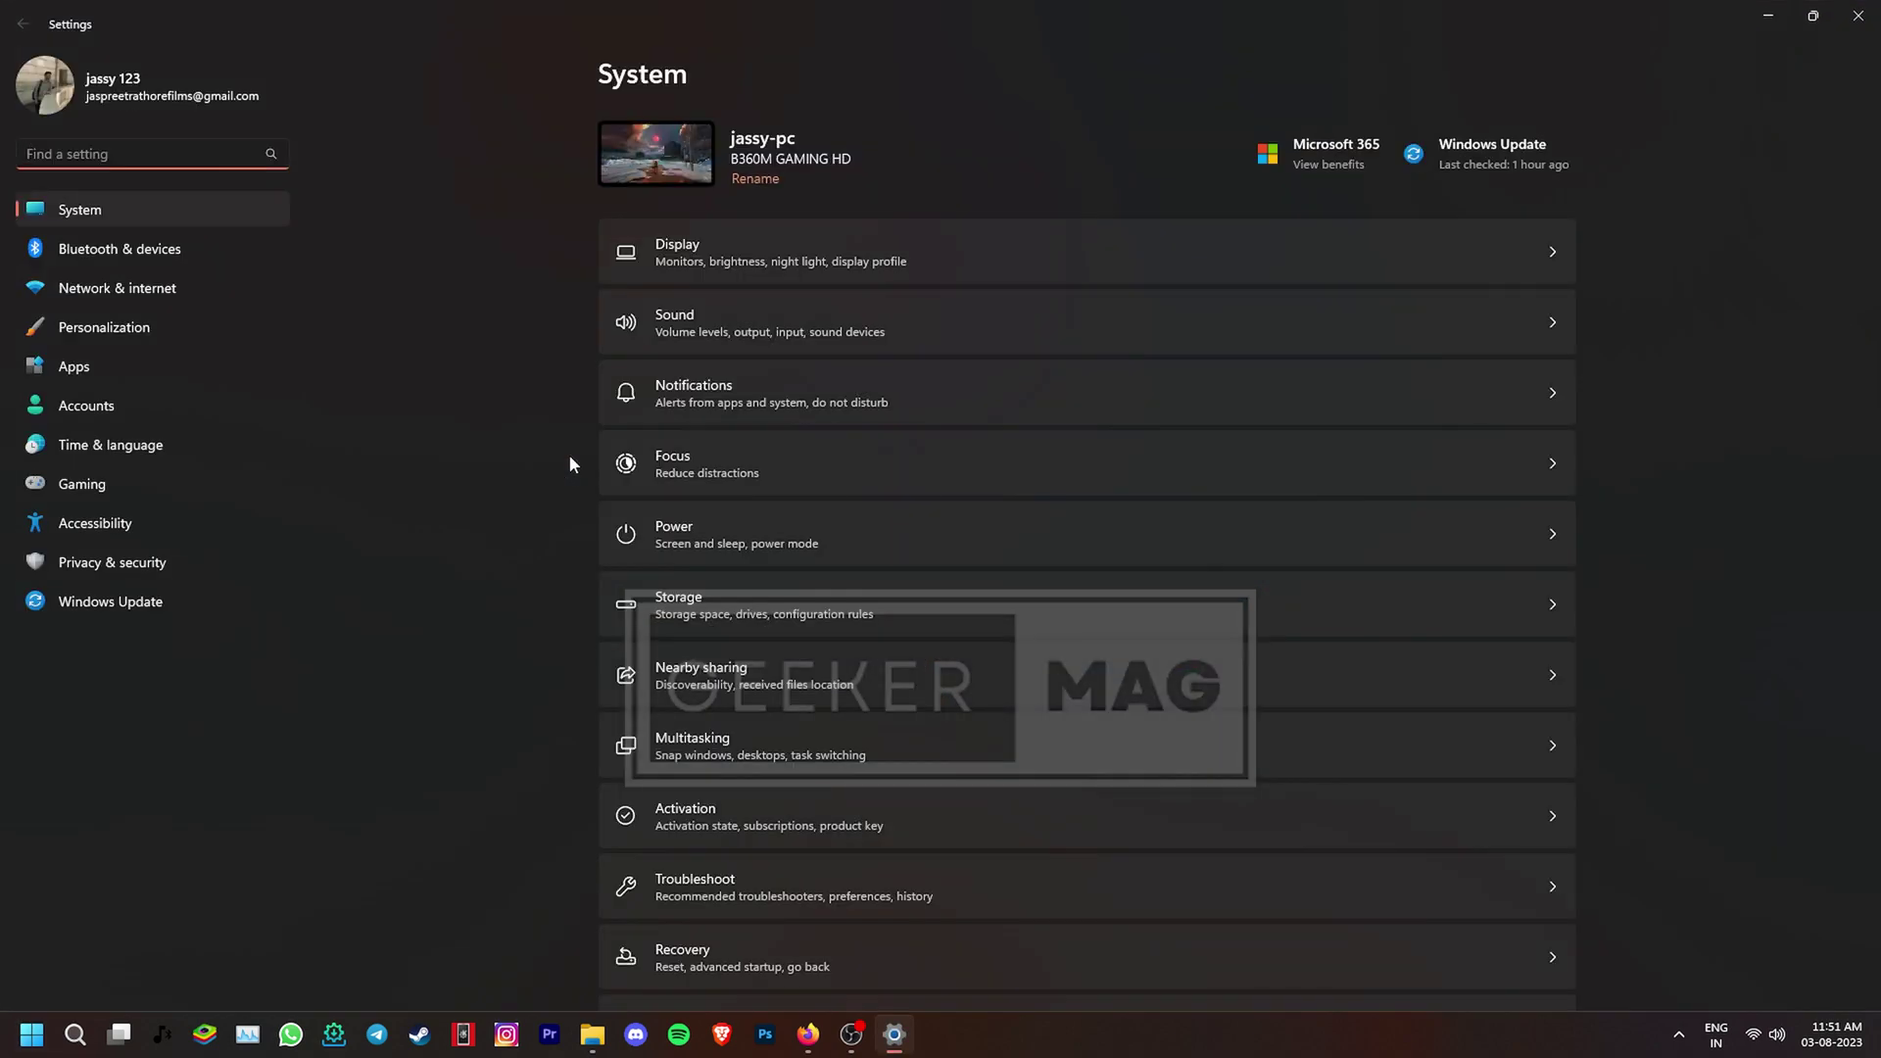
left_click(827, 255)
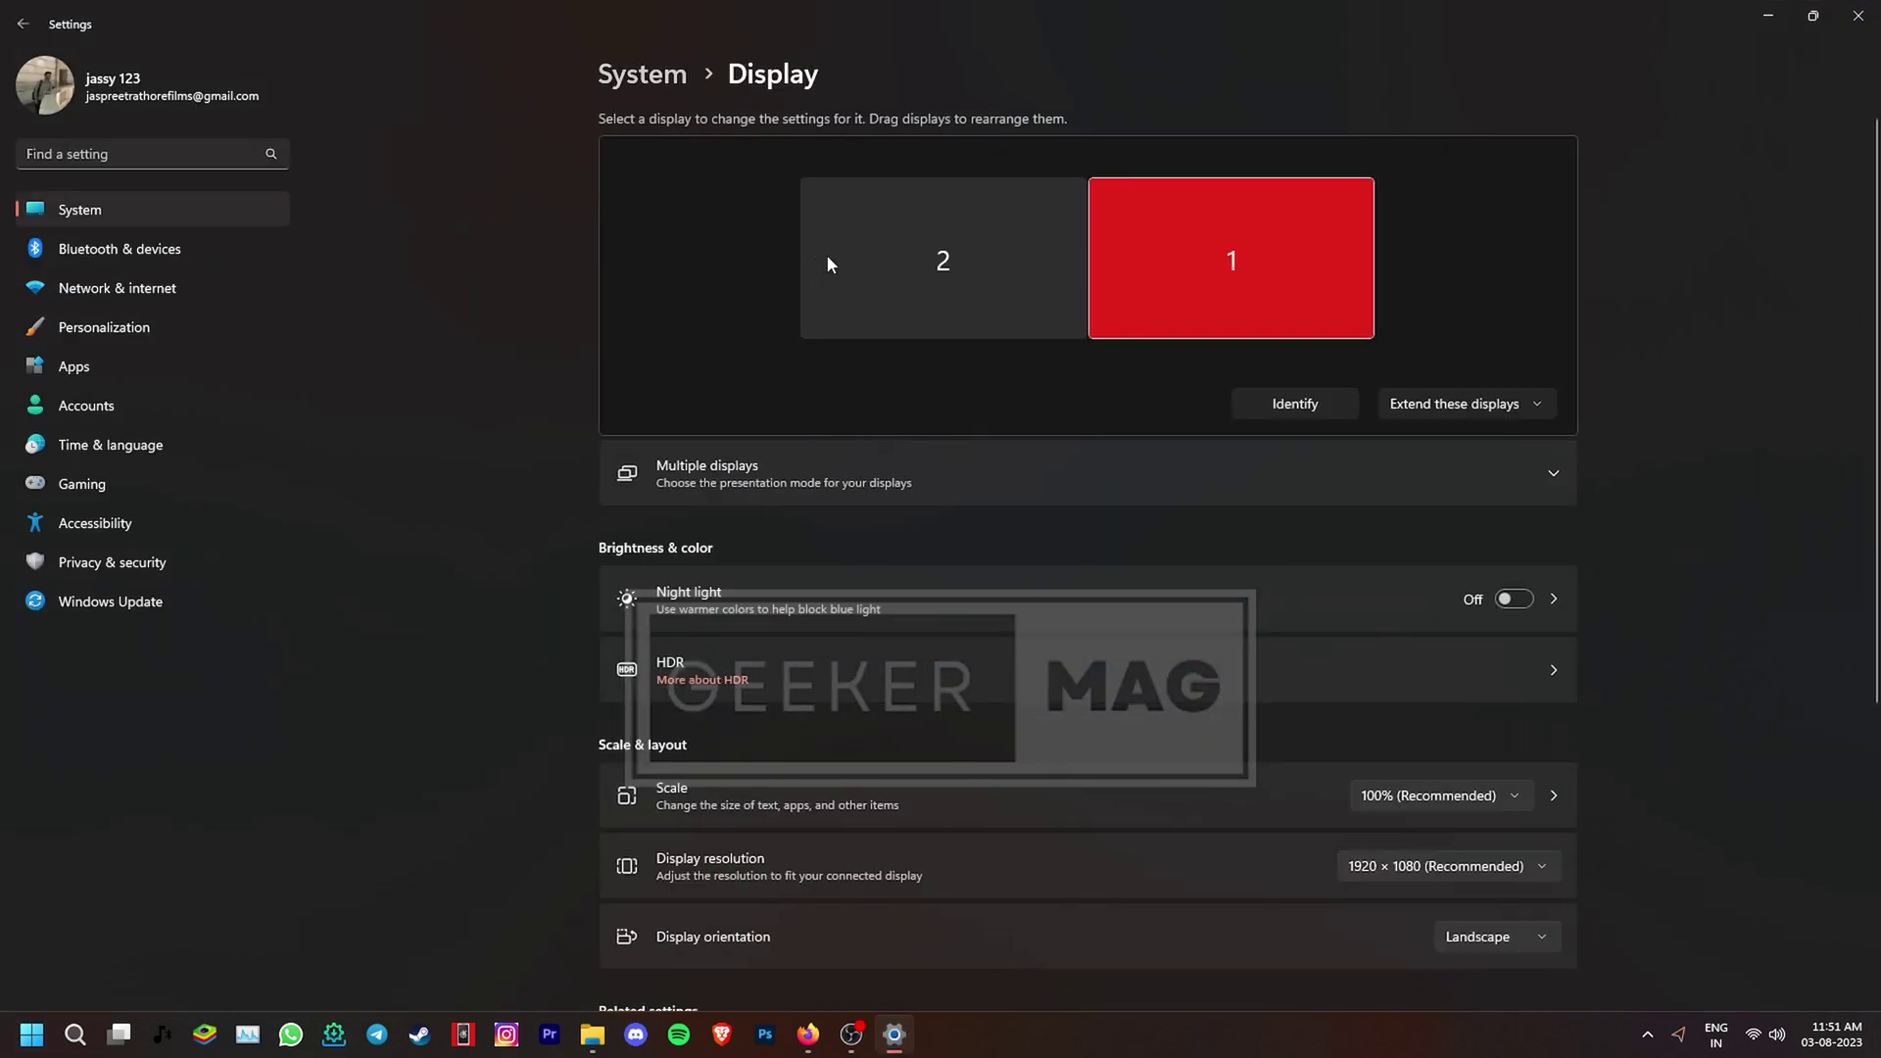
scroll(827, 255, "down", 5)
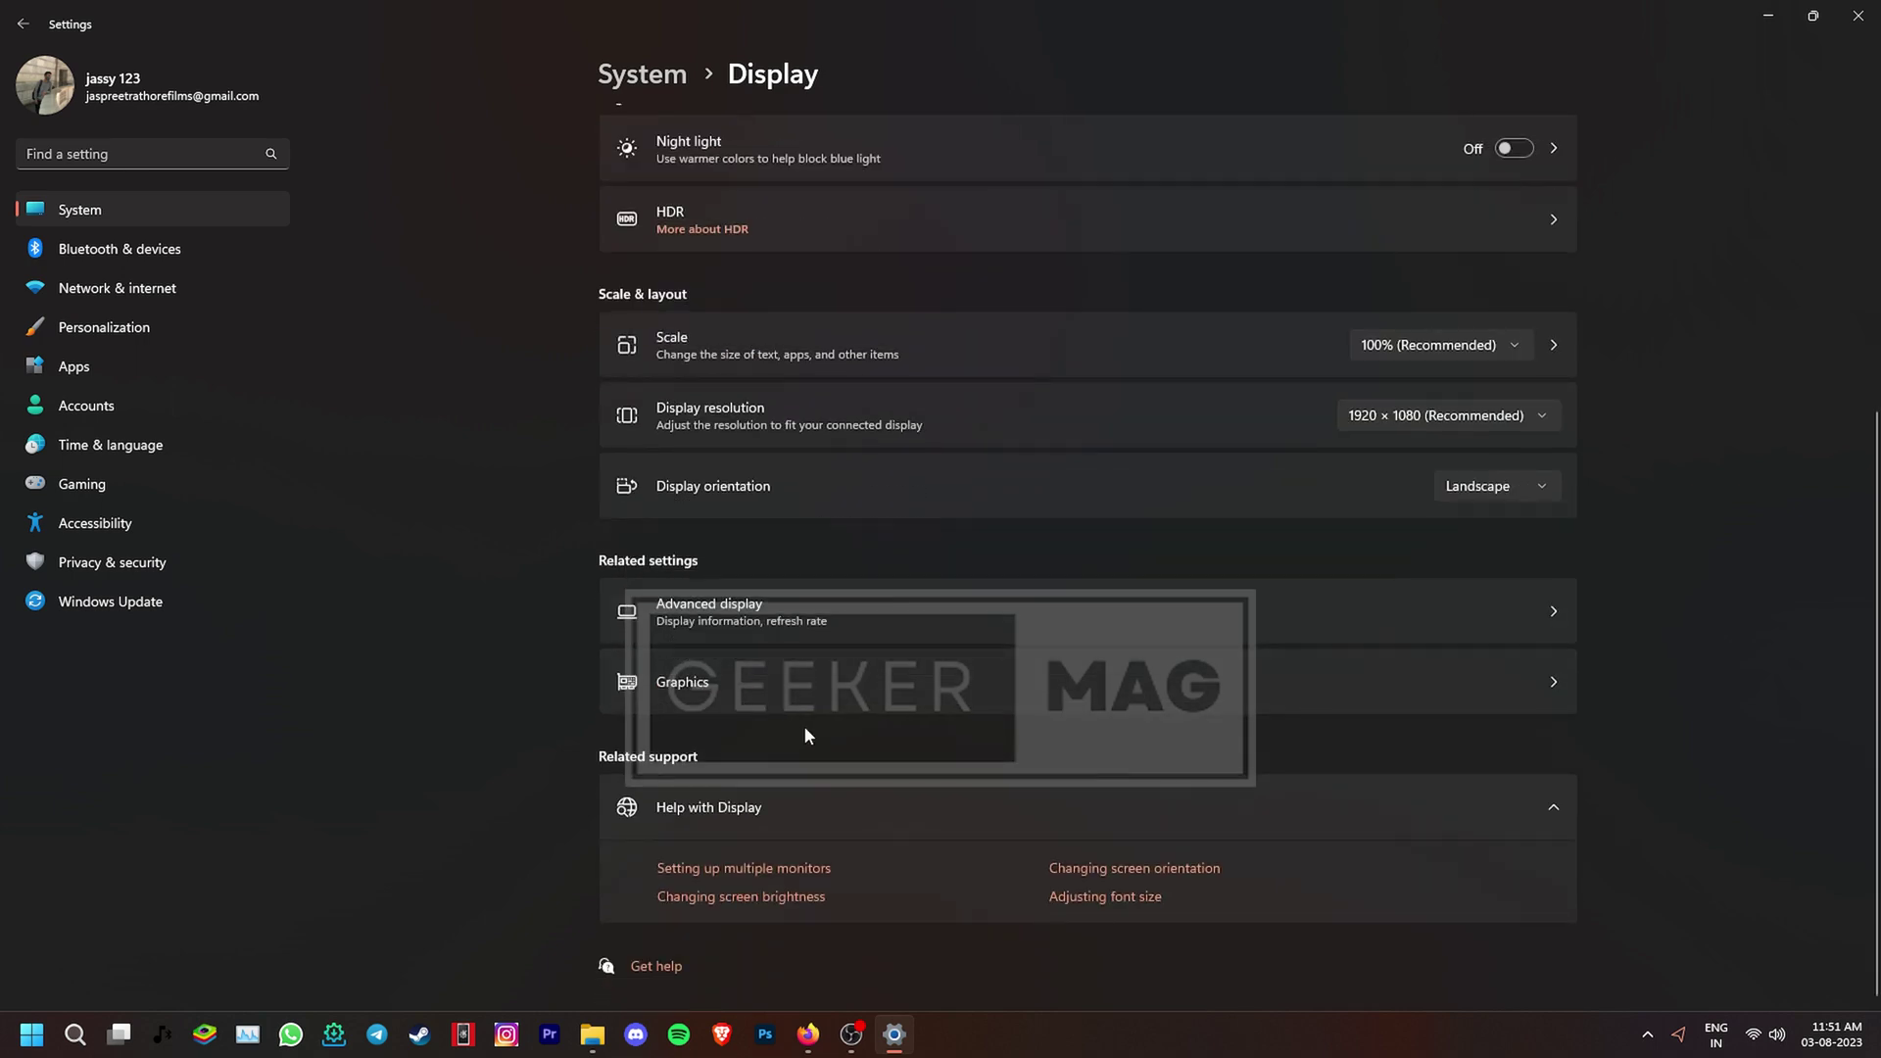
left_click(694, 697)
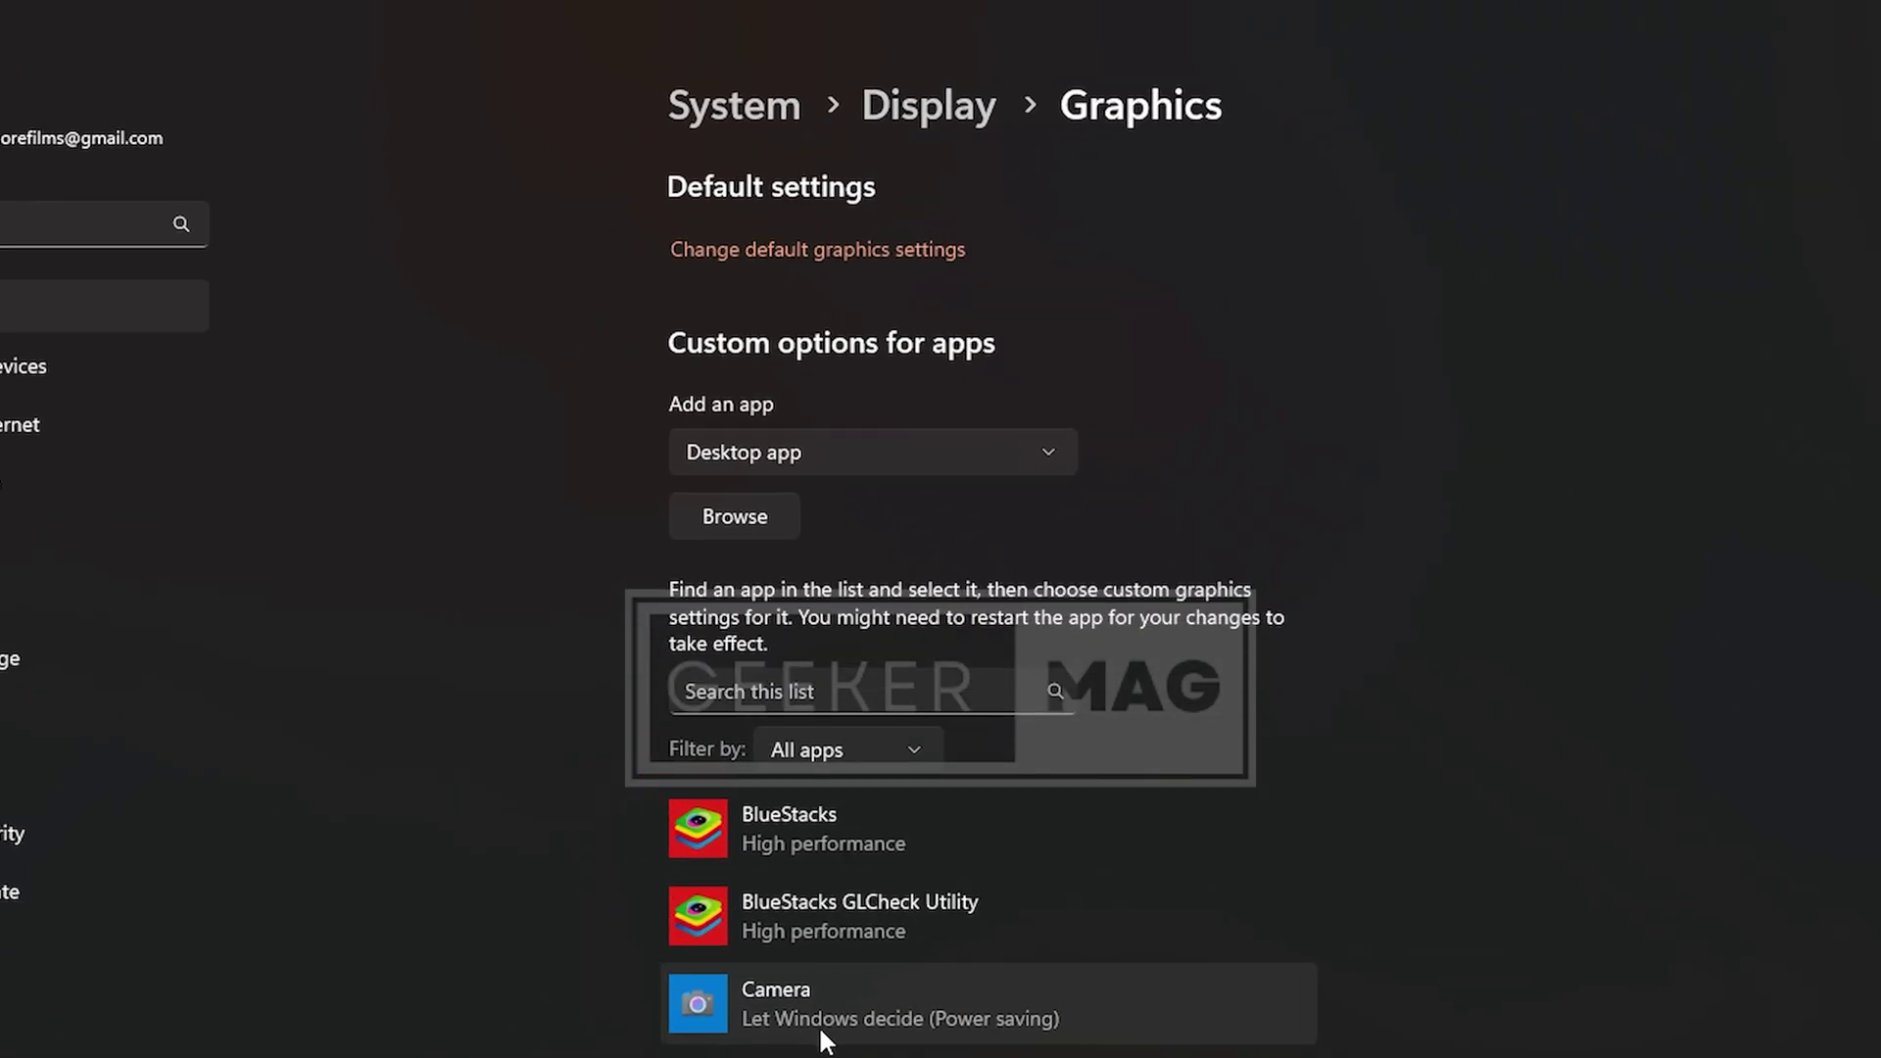
left_click(744, 519)
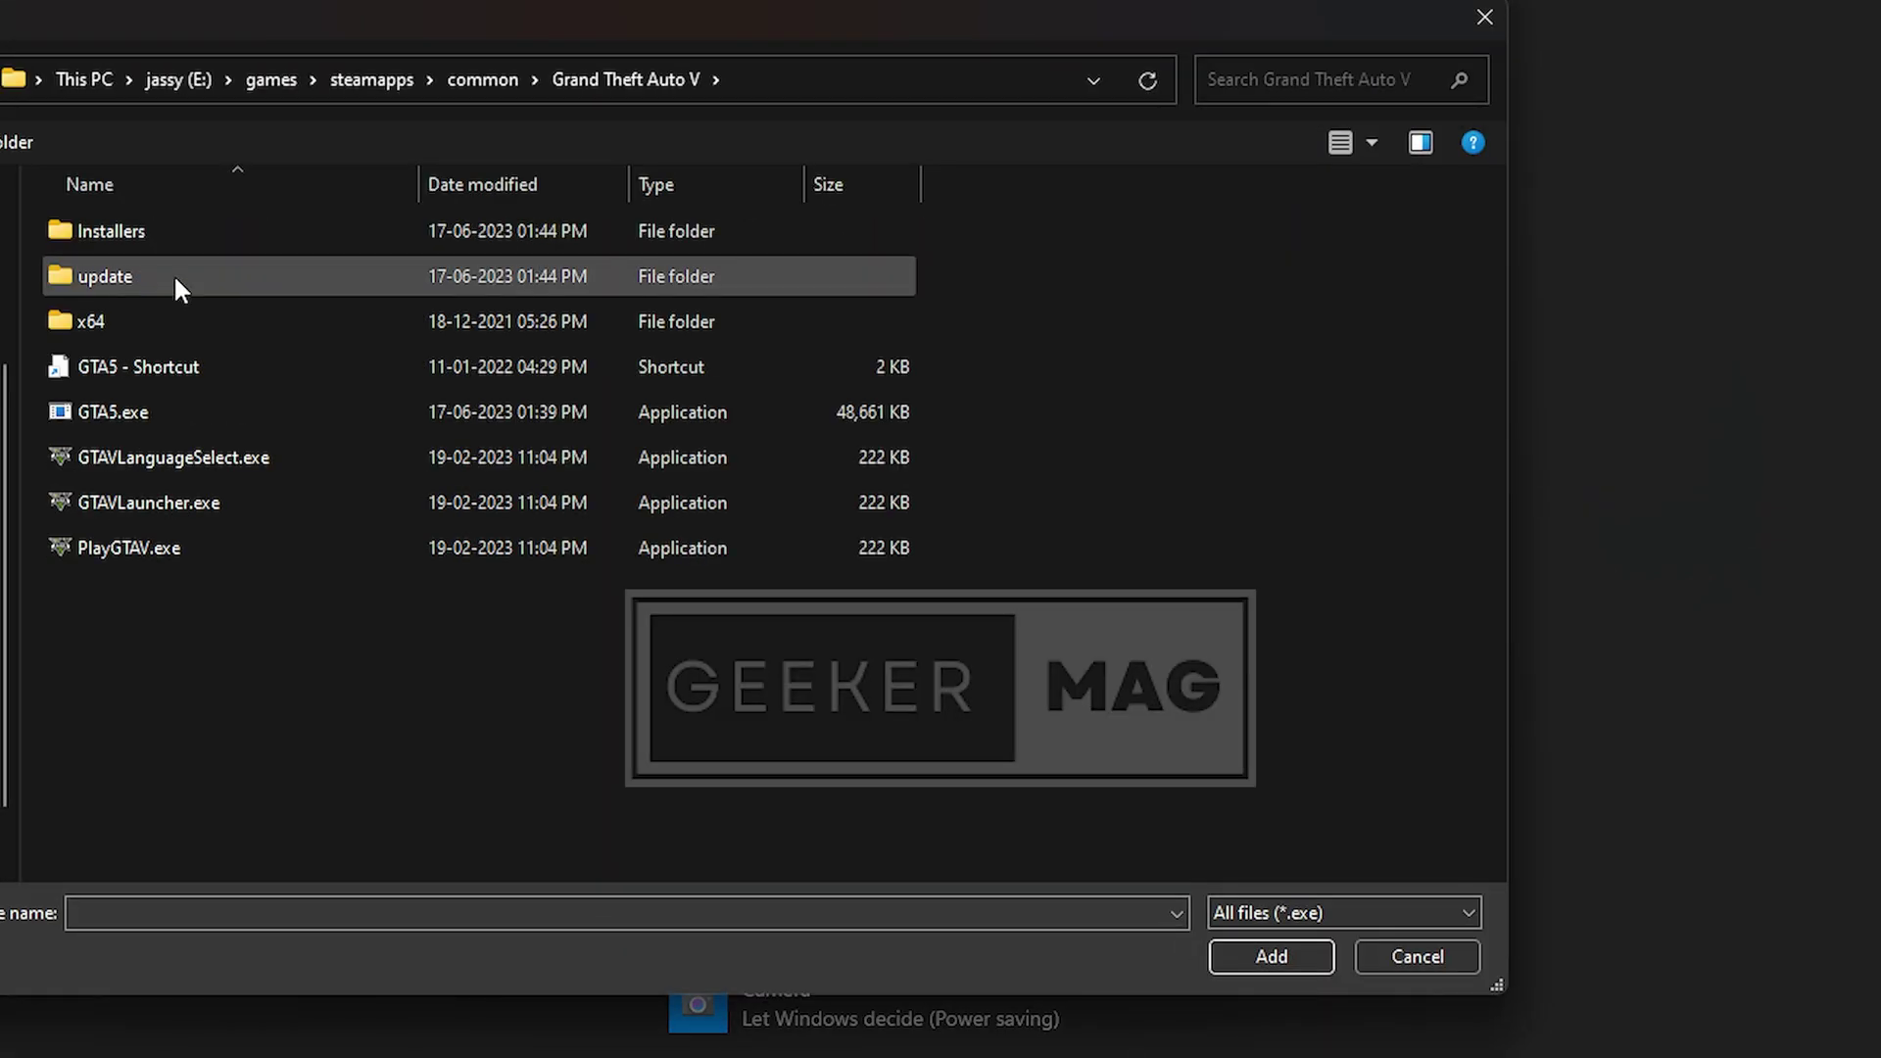
left_click(183, 416)
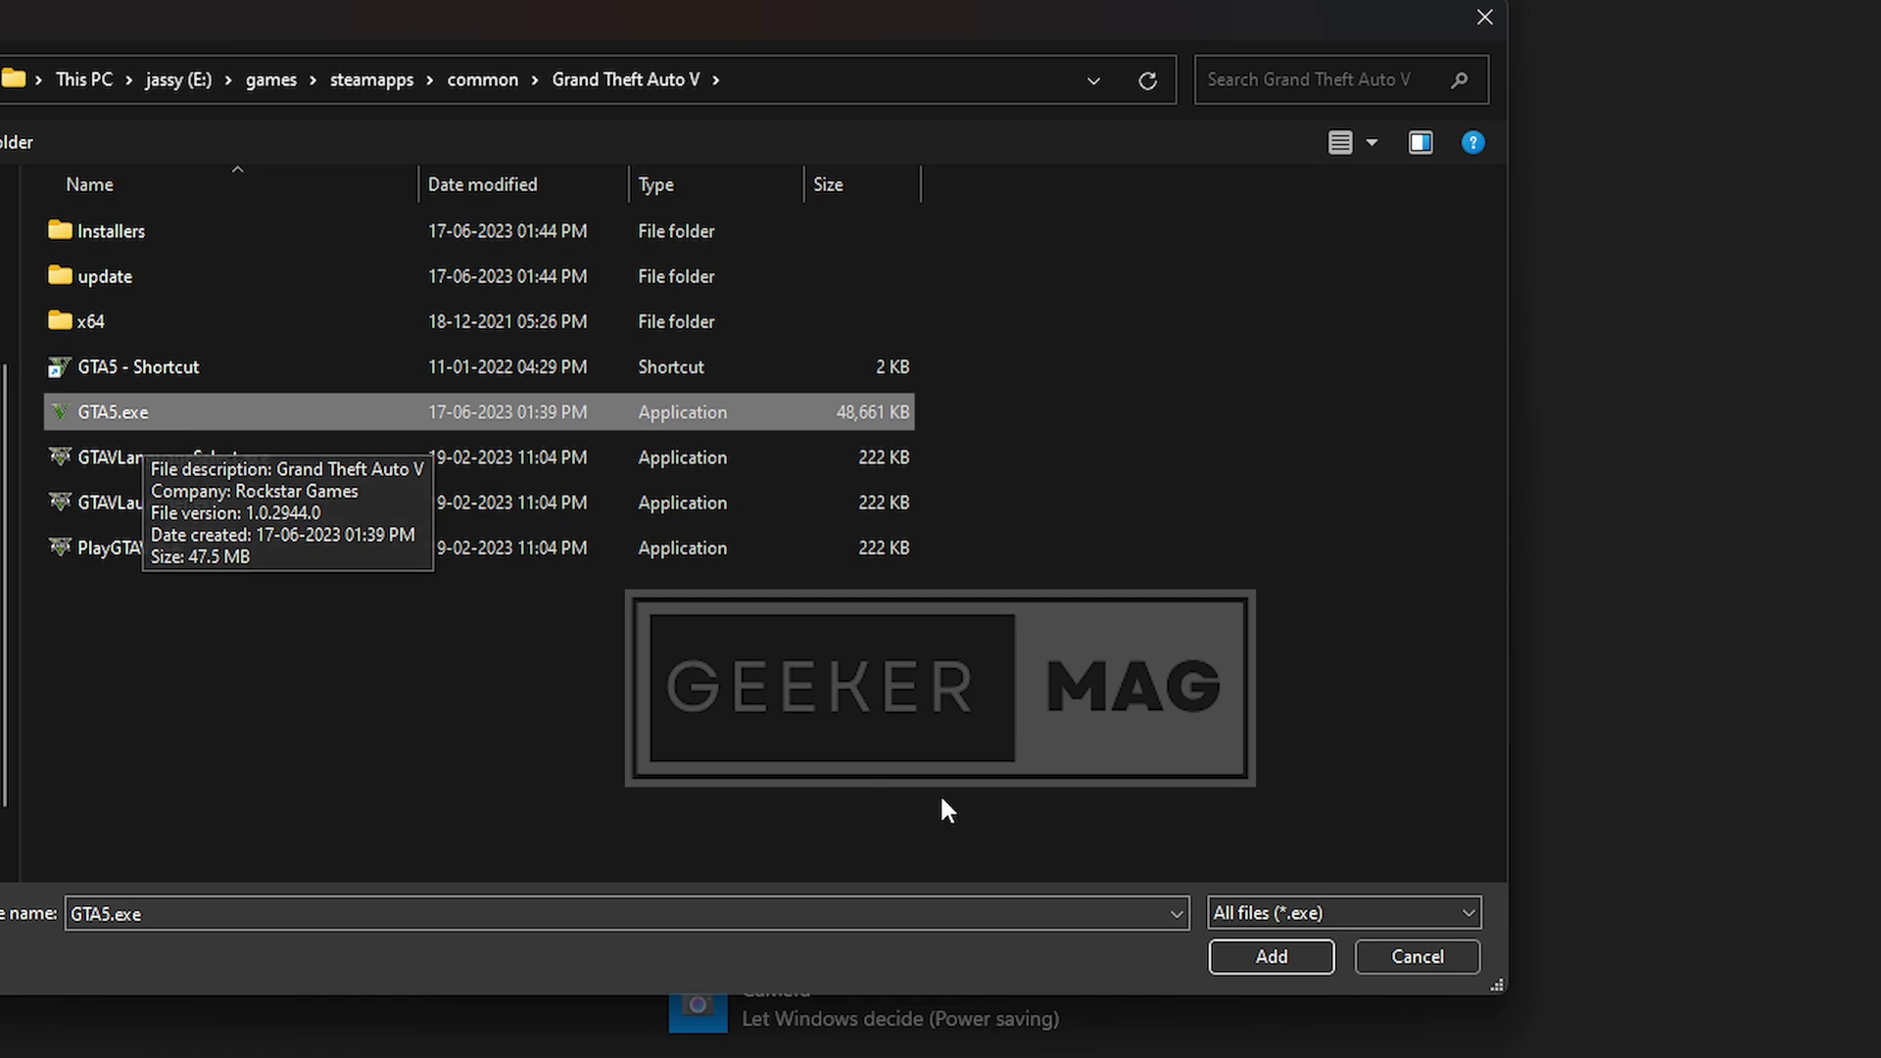
left_click(1285, 960)
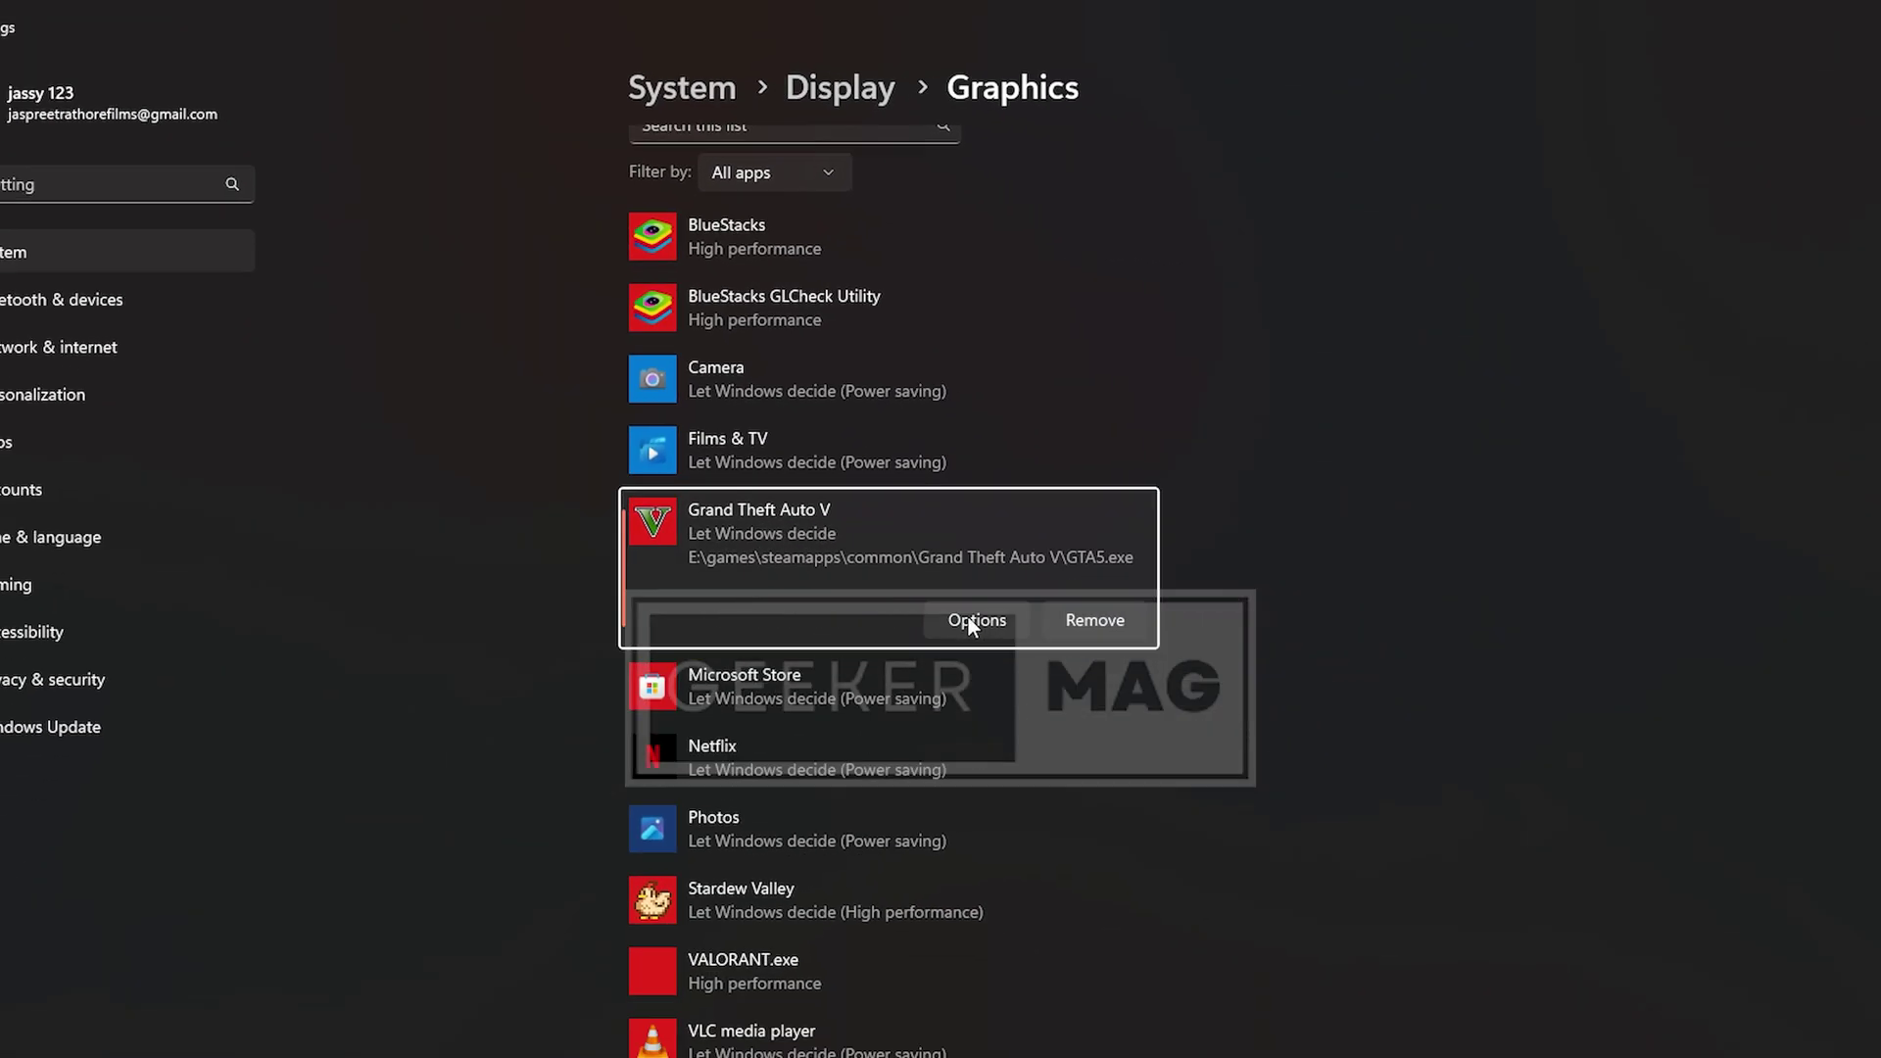
- Set Grand Theft Auto V's graphics preference to High performance and save
left_click(976, 620)
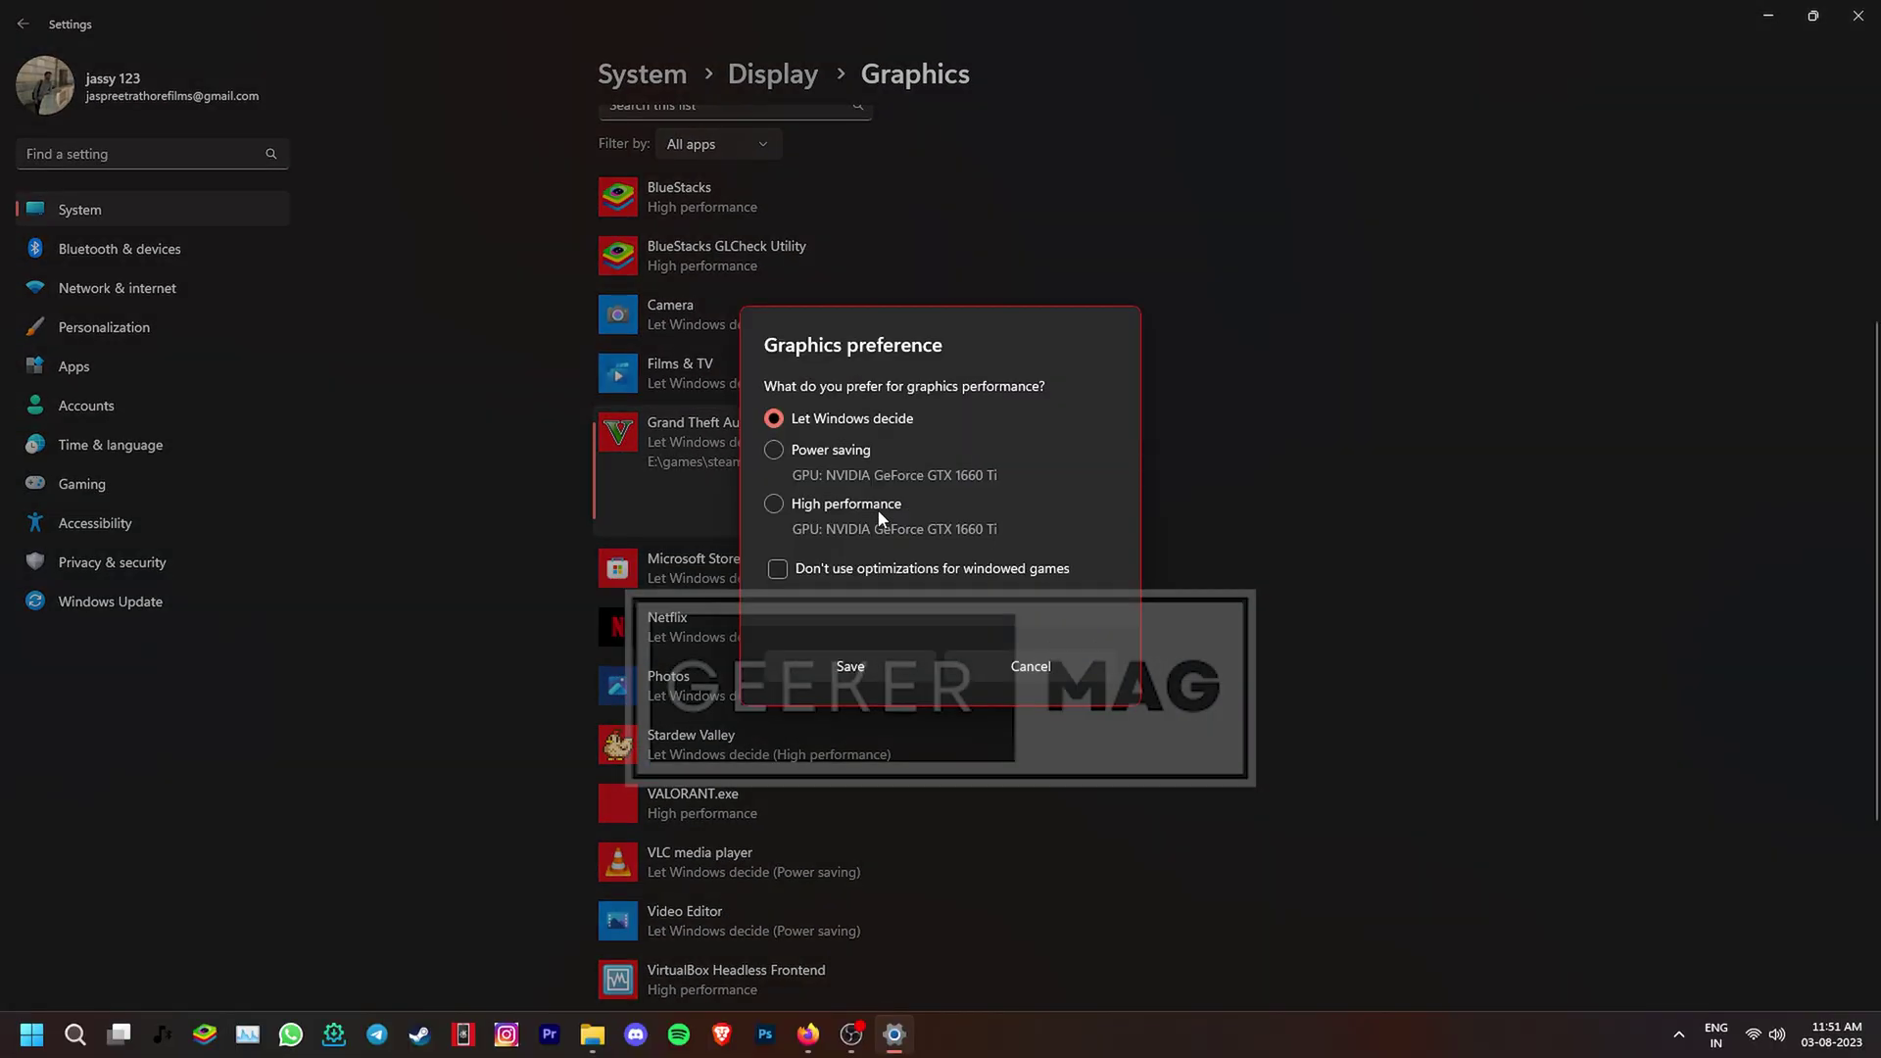
left_click(773, 503)
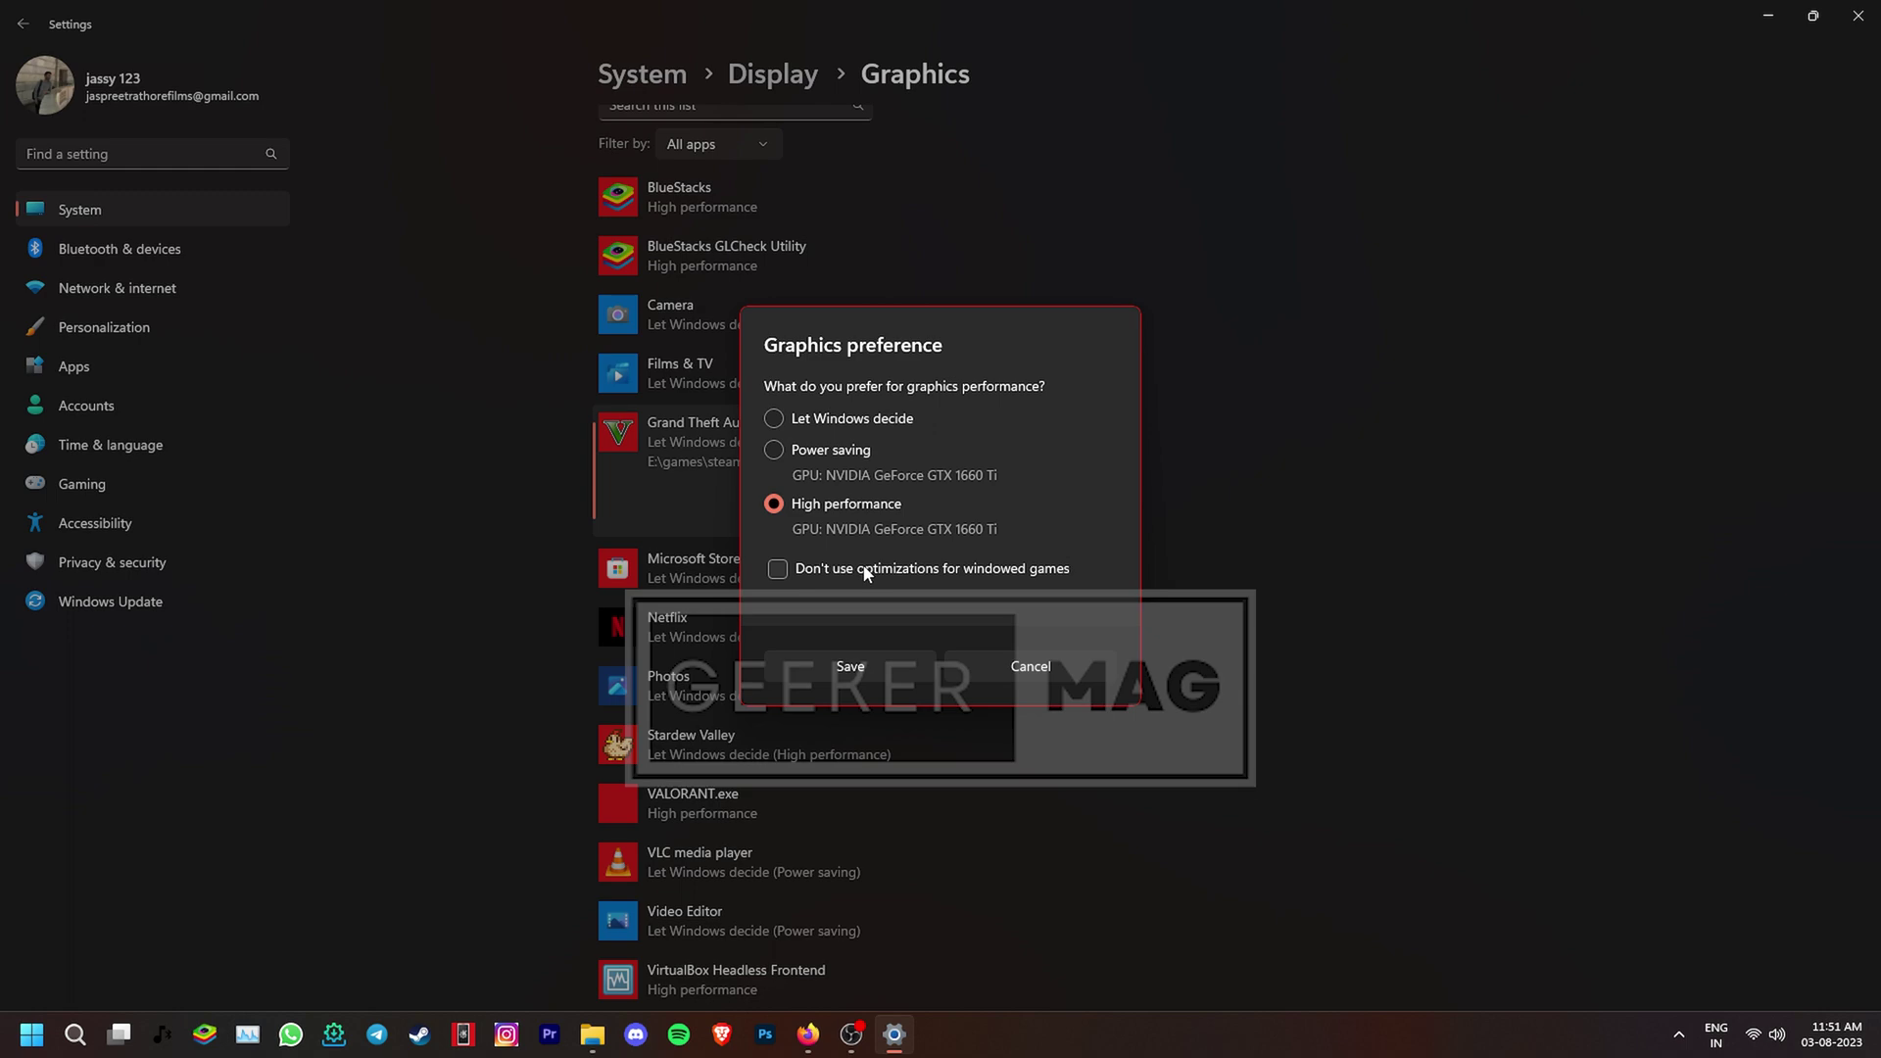
left_click(844, 669)
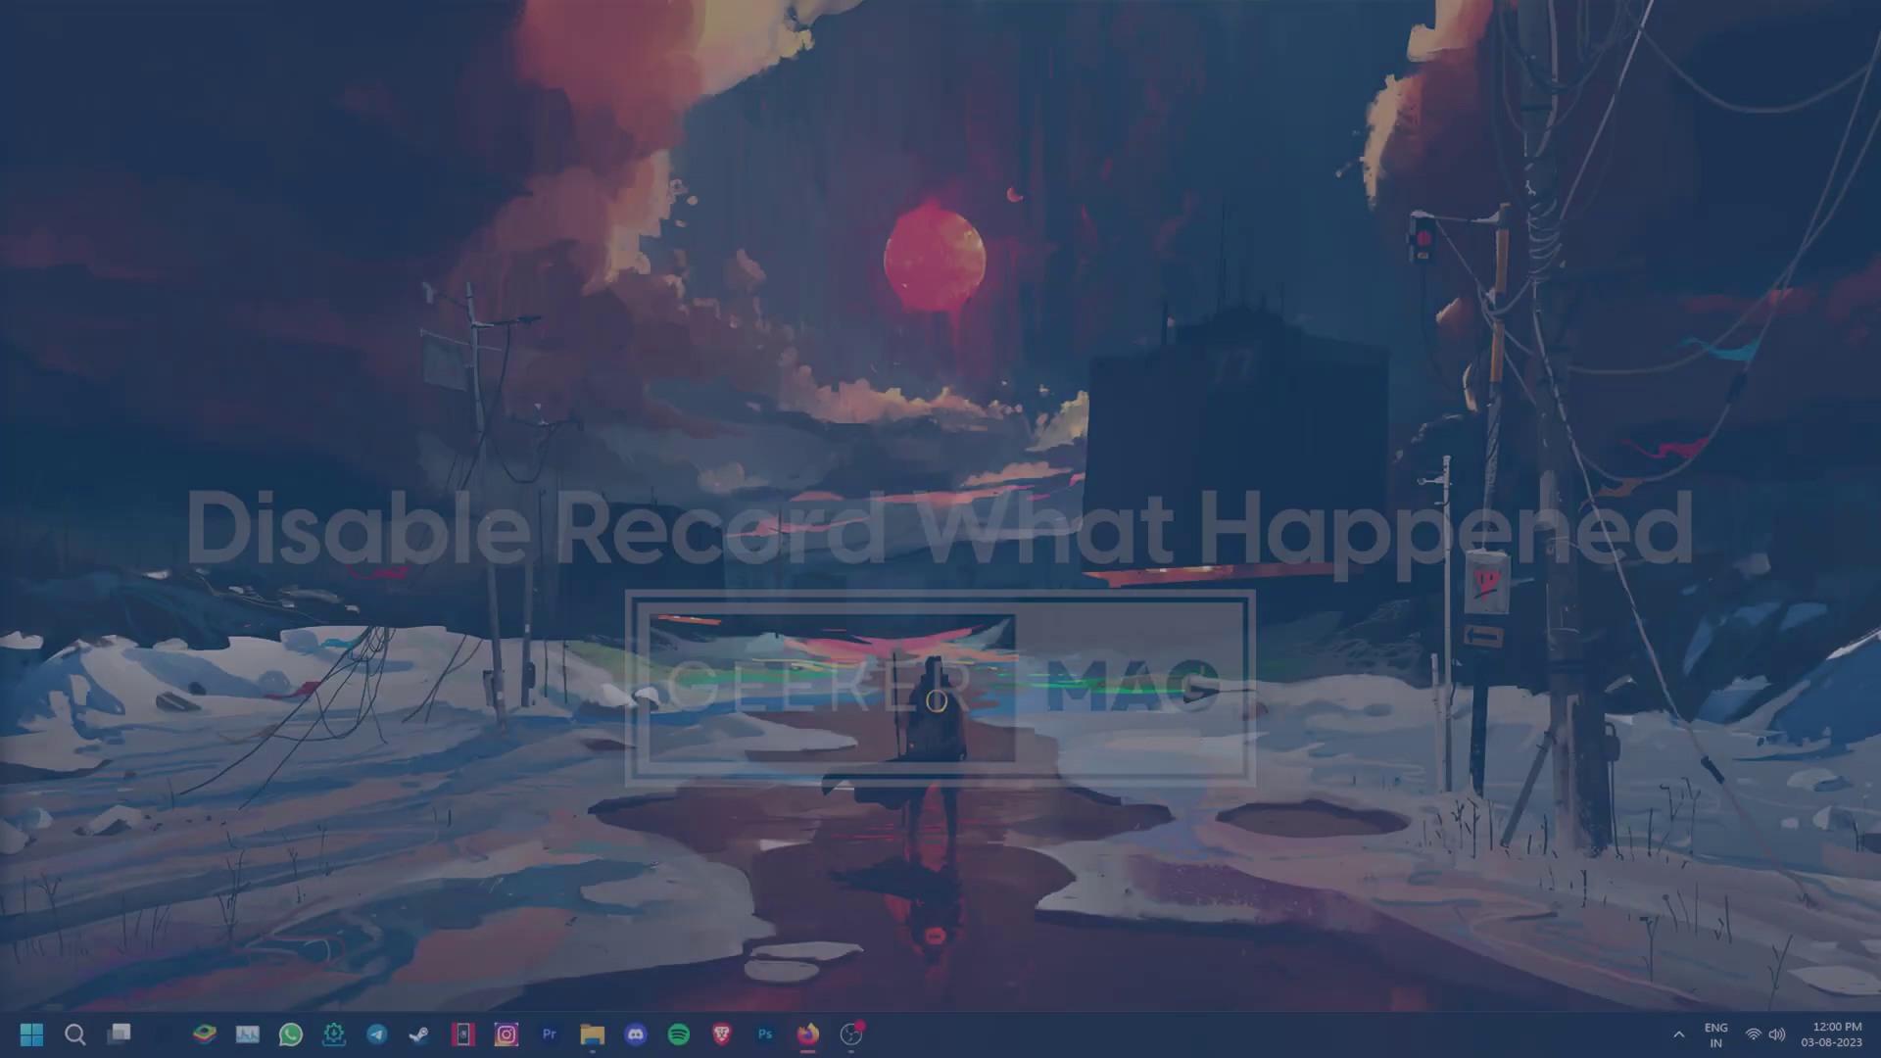
- Switch Record what happened Off under Settings > Gaming > Captures
key("super")
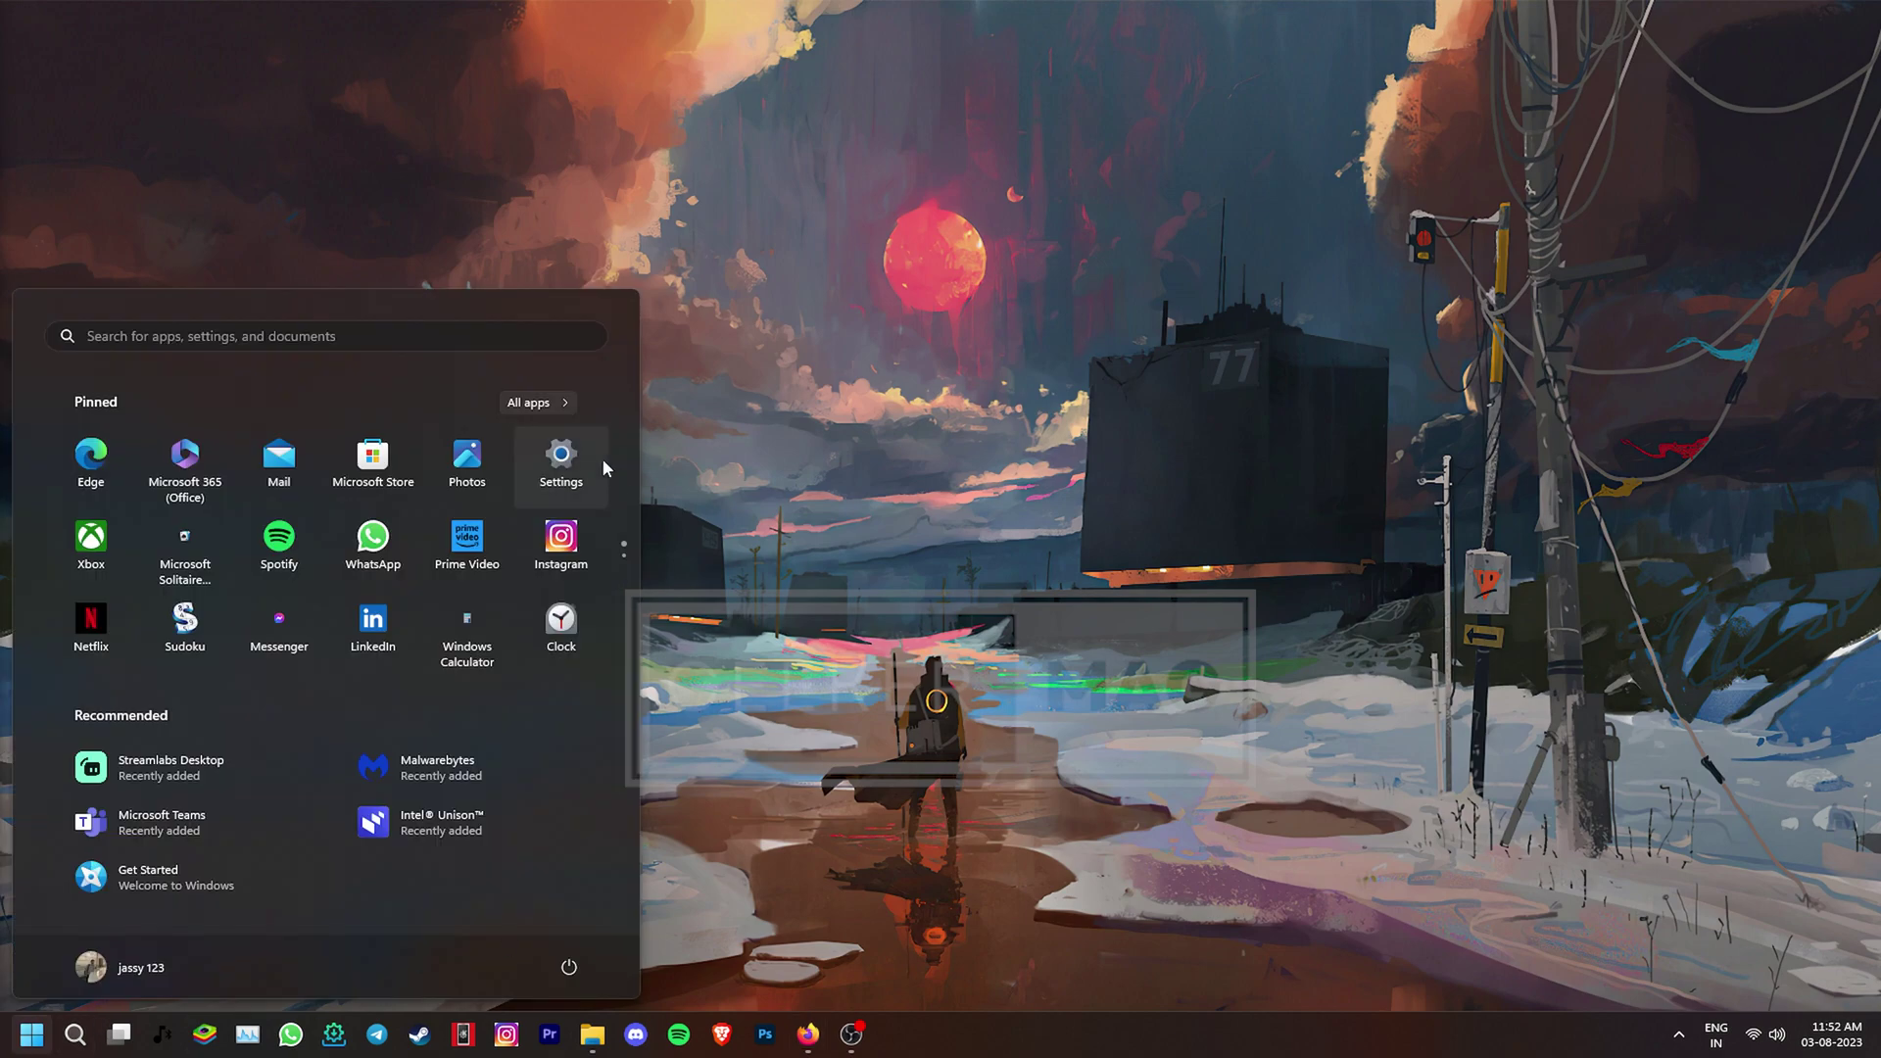
left_click(559, 453)
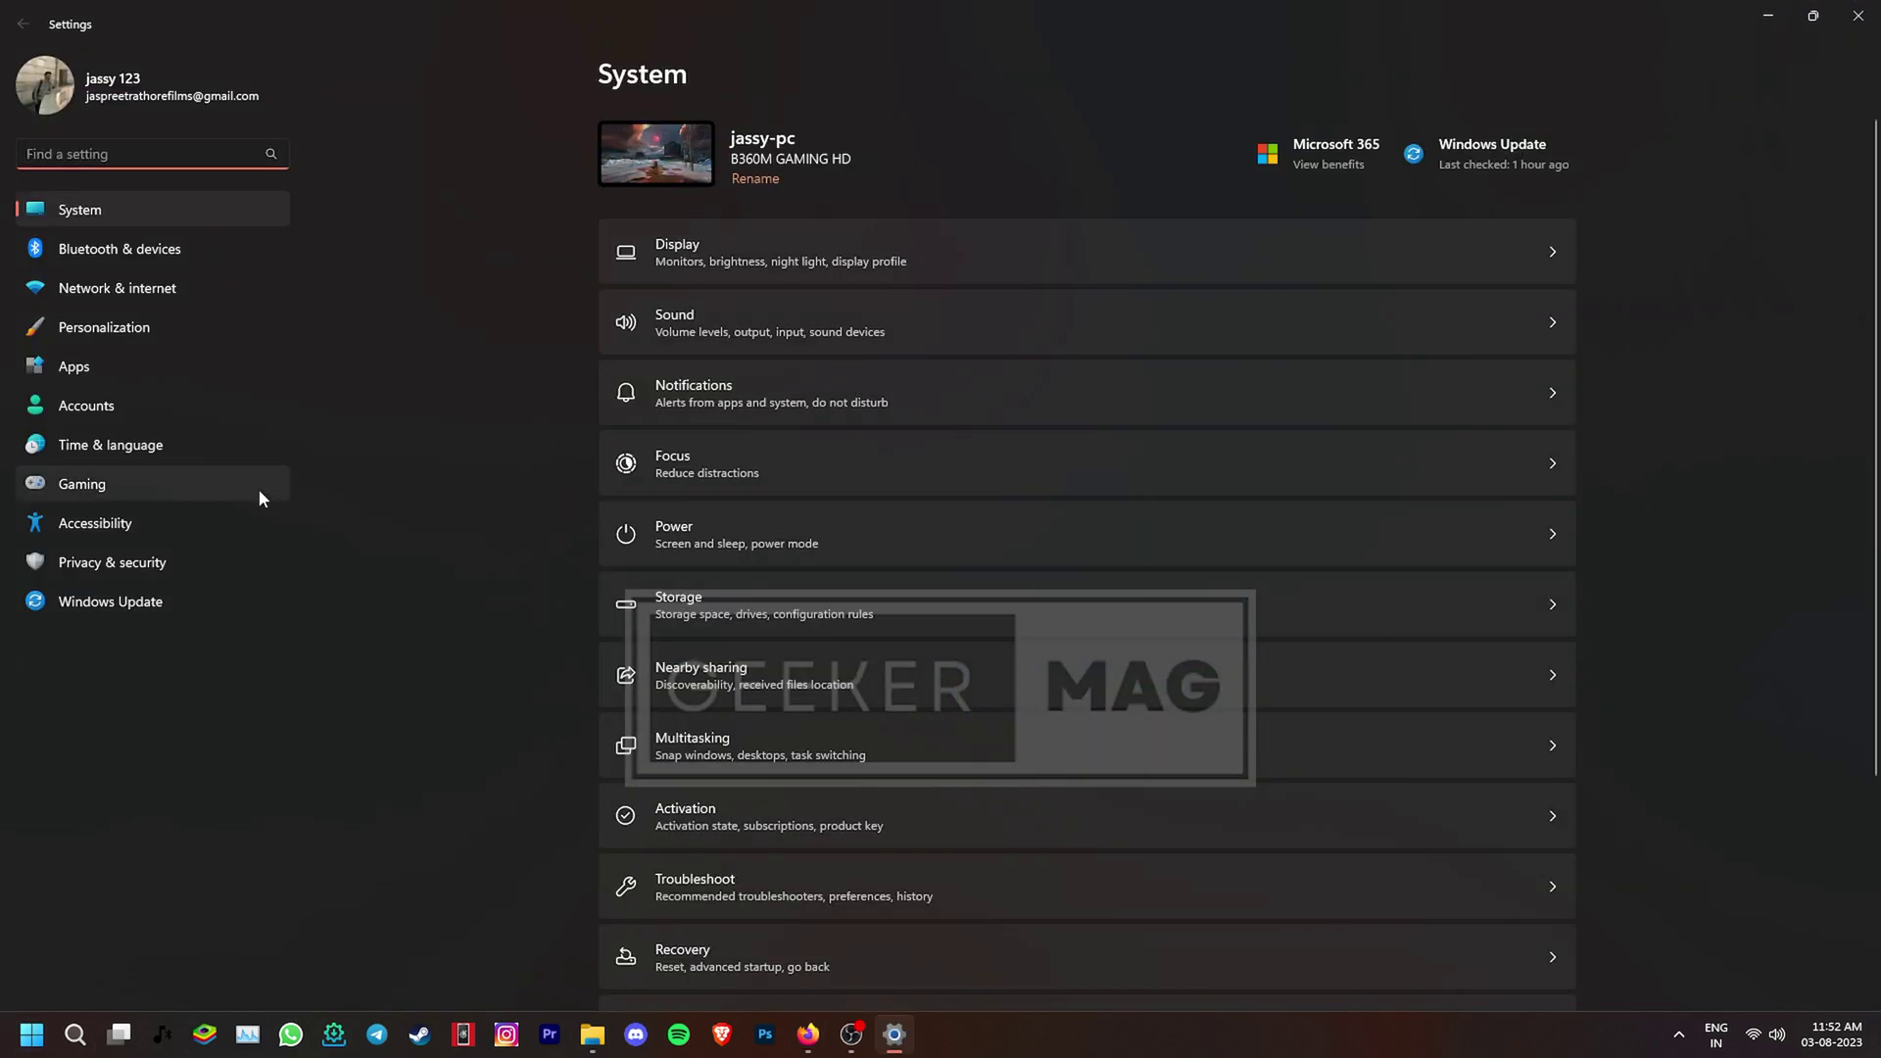
left_click(125, 487)
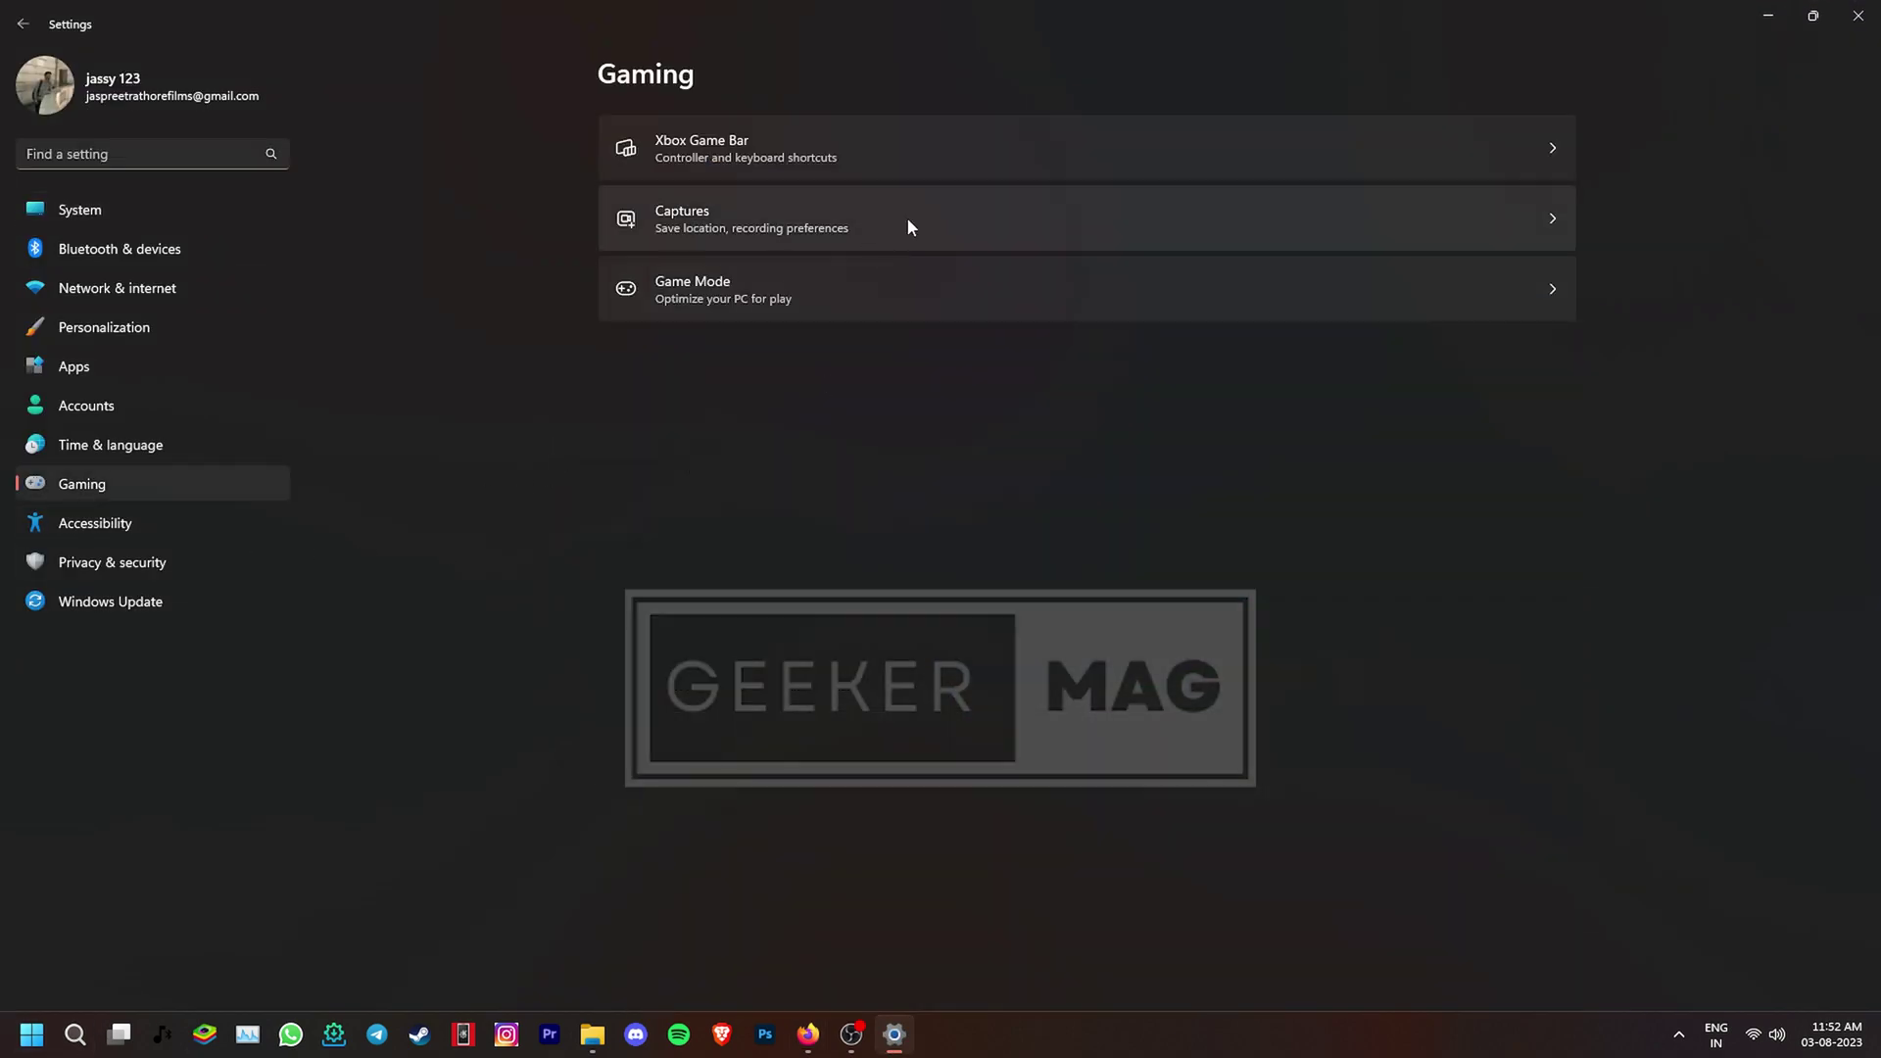
left_click(944, 222)
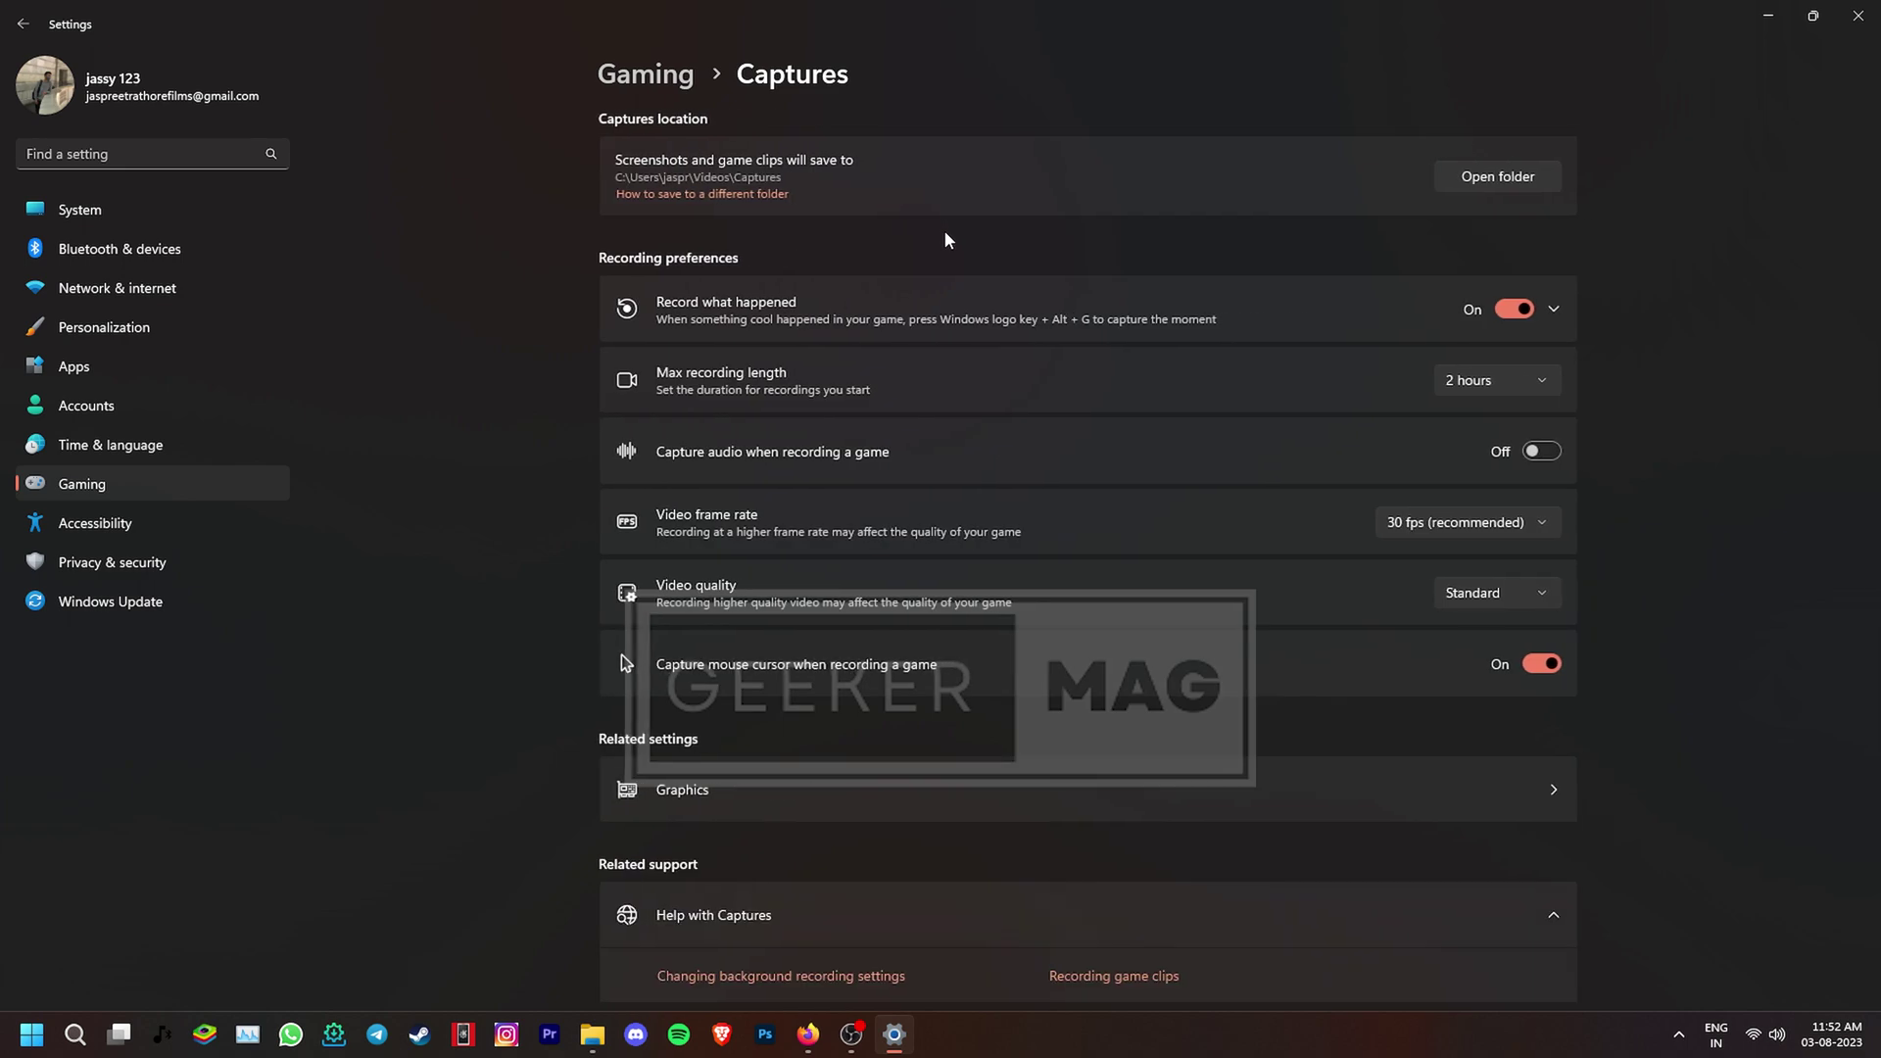
left_click(1515, 310)
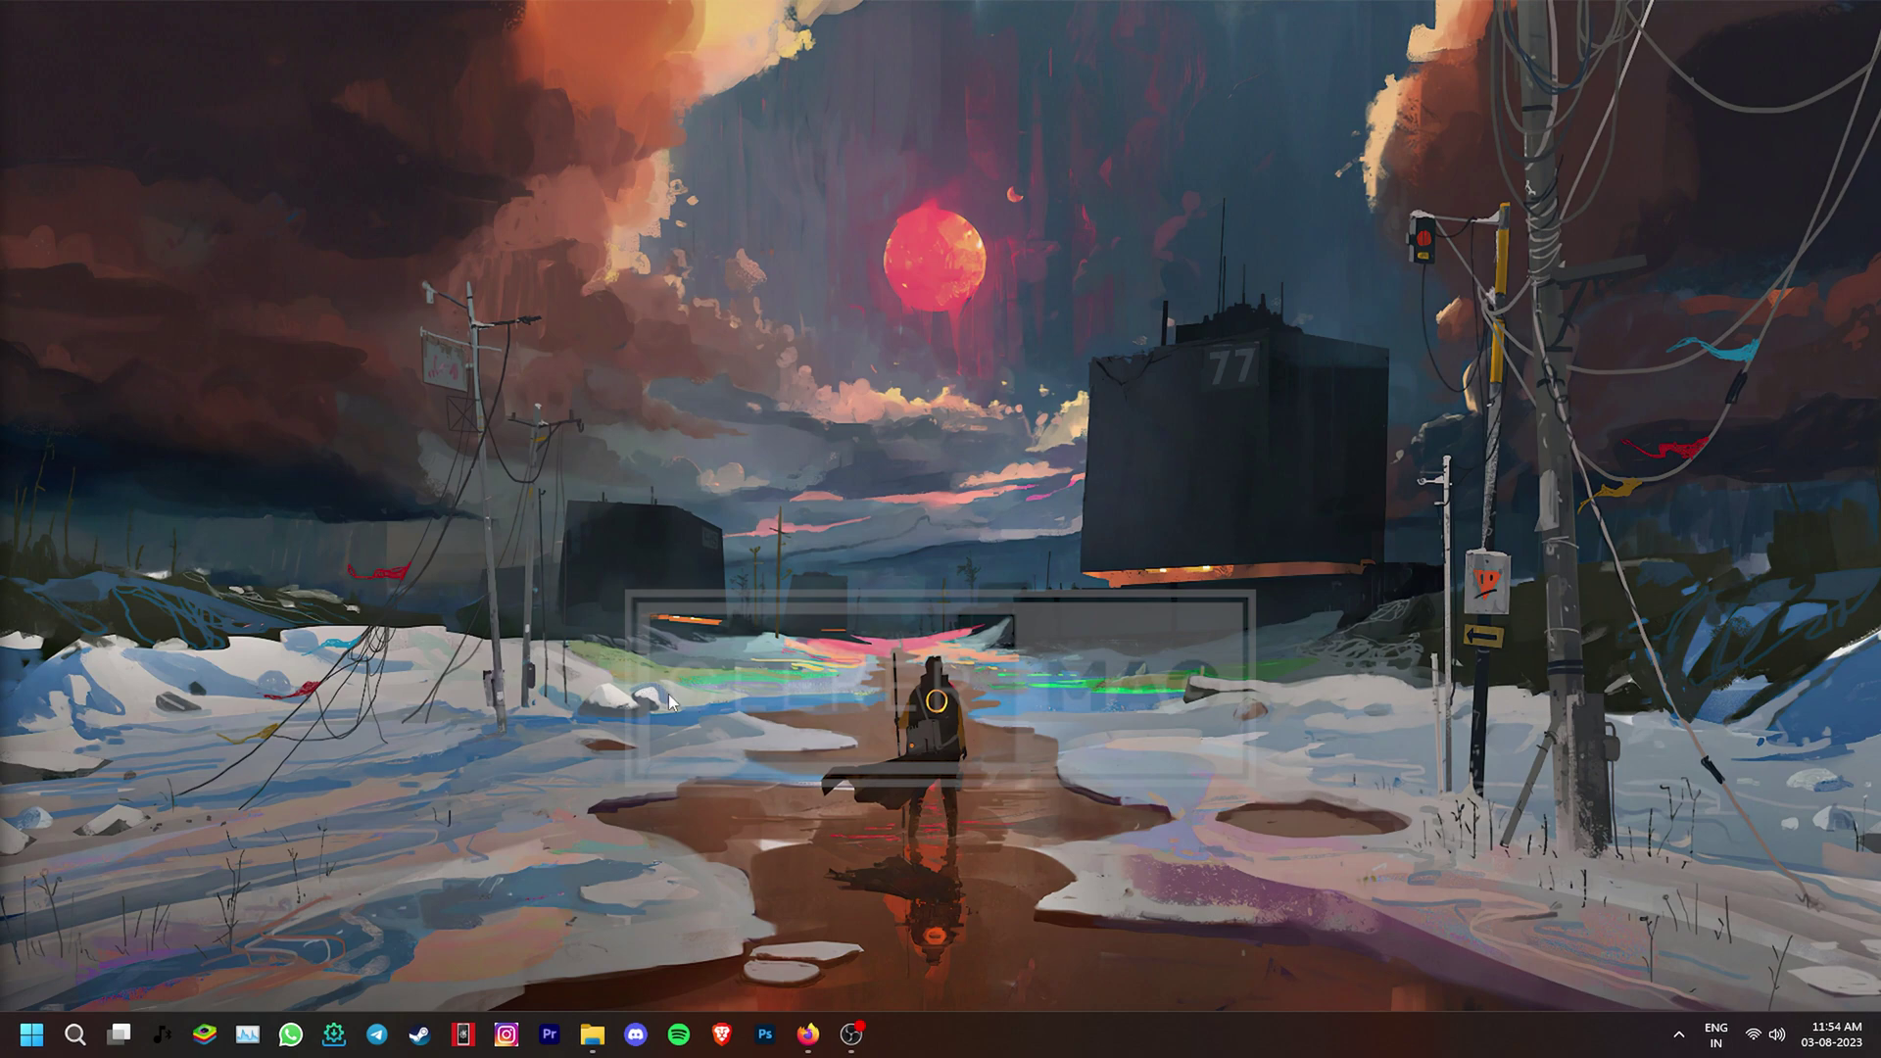
mouse_move(799, 1029)
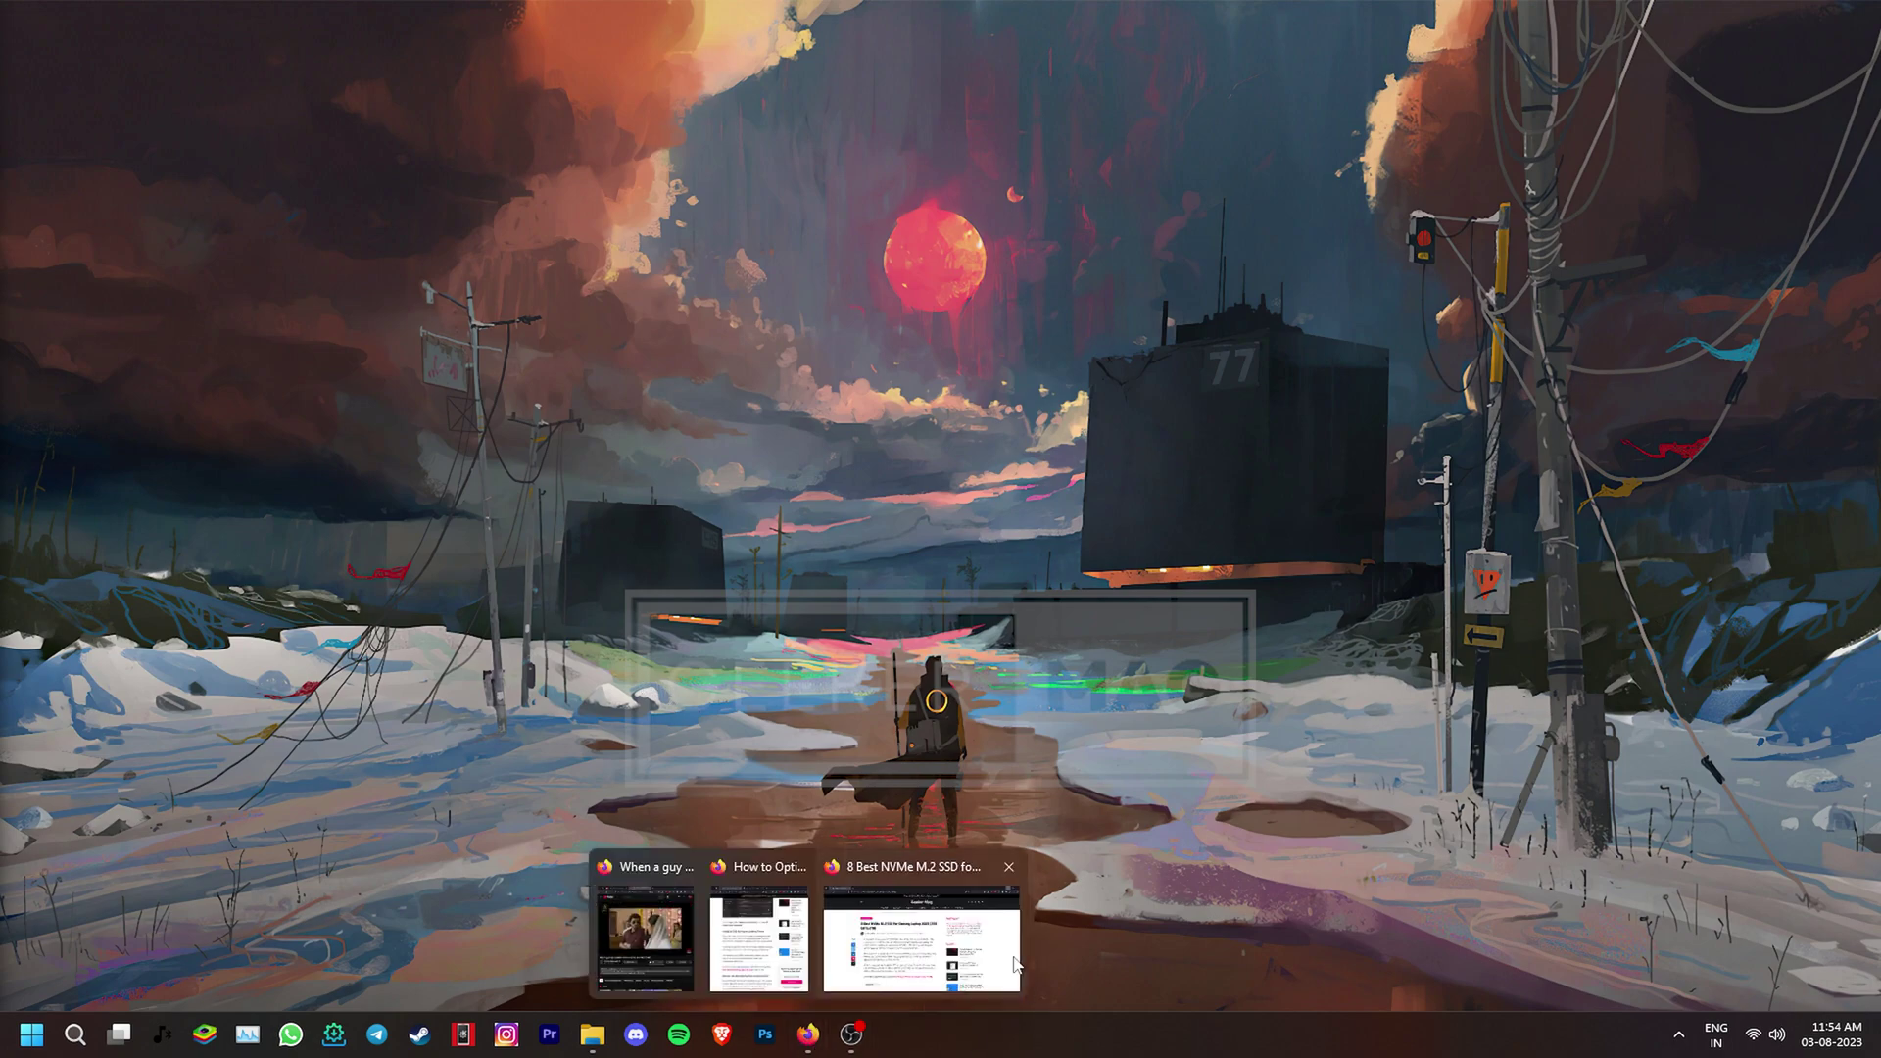
left_click(979, 938)
left_click_drag(353, 372, 1011, 380)
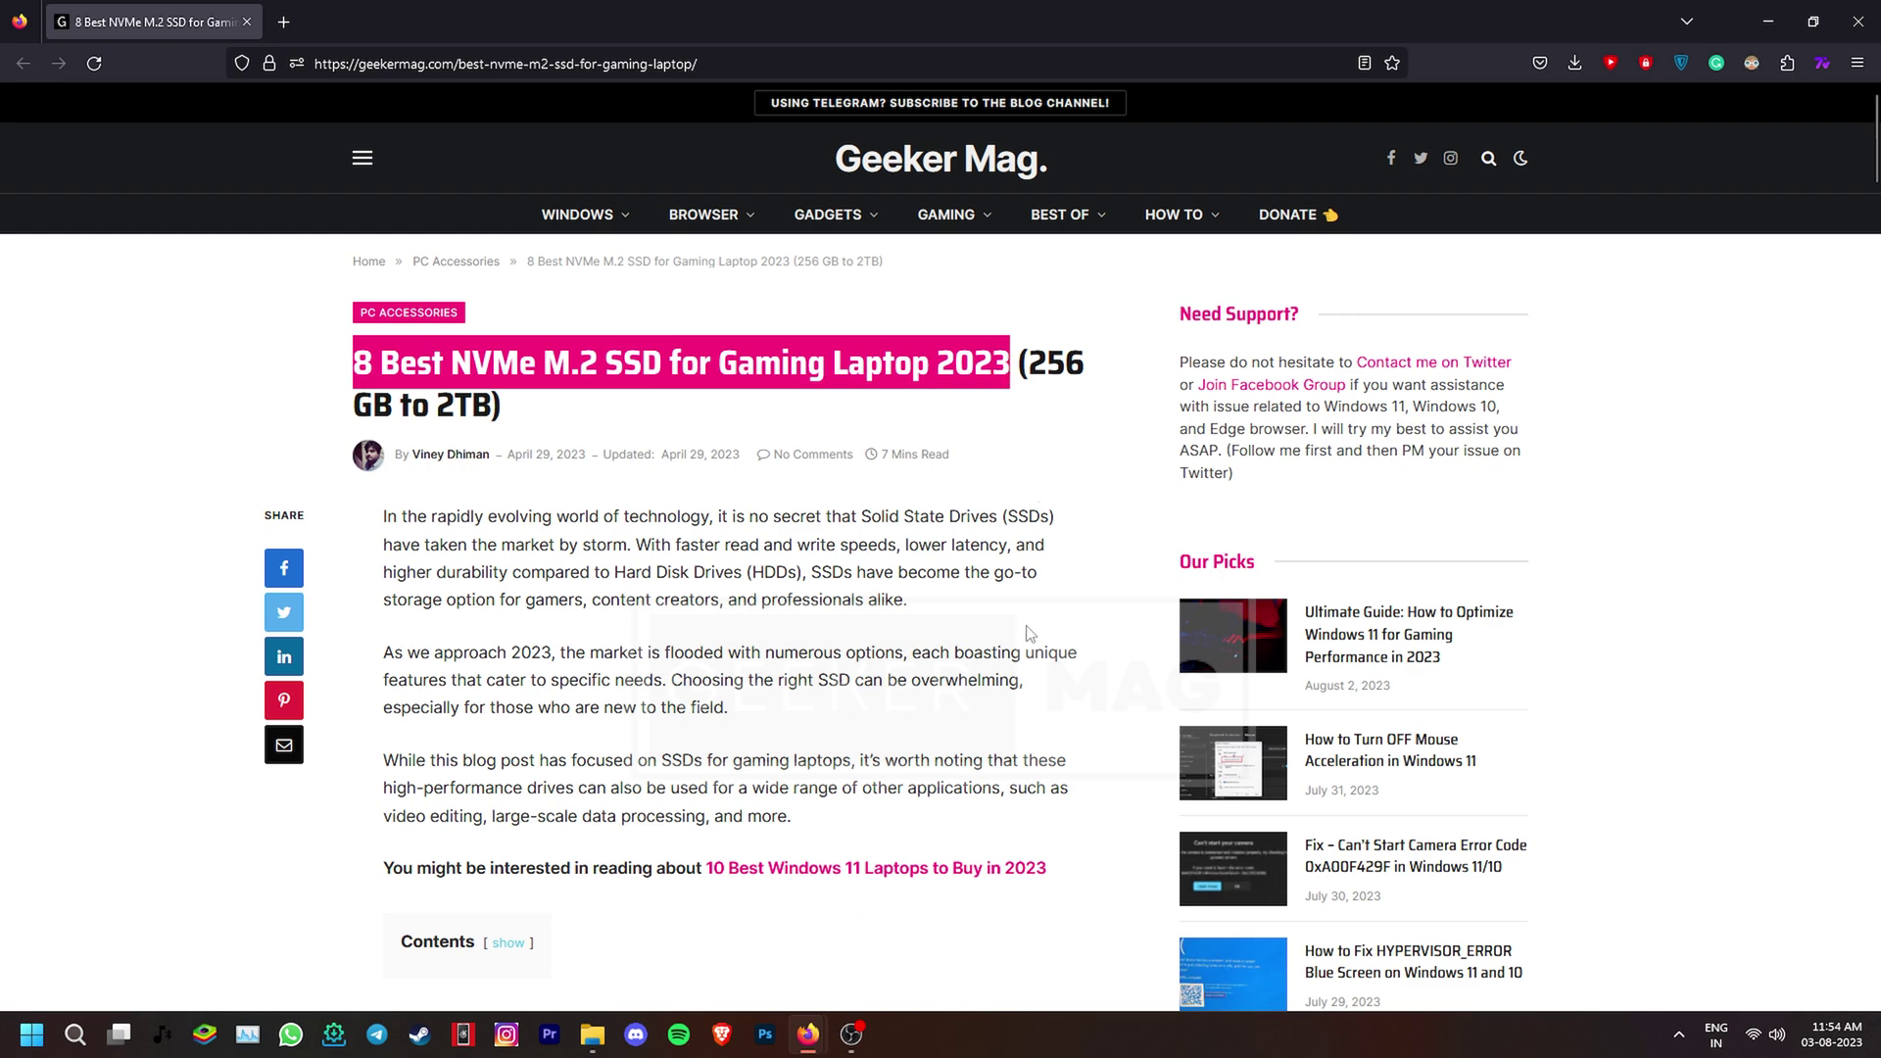
scroll(1027, 627, "down", 10)
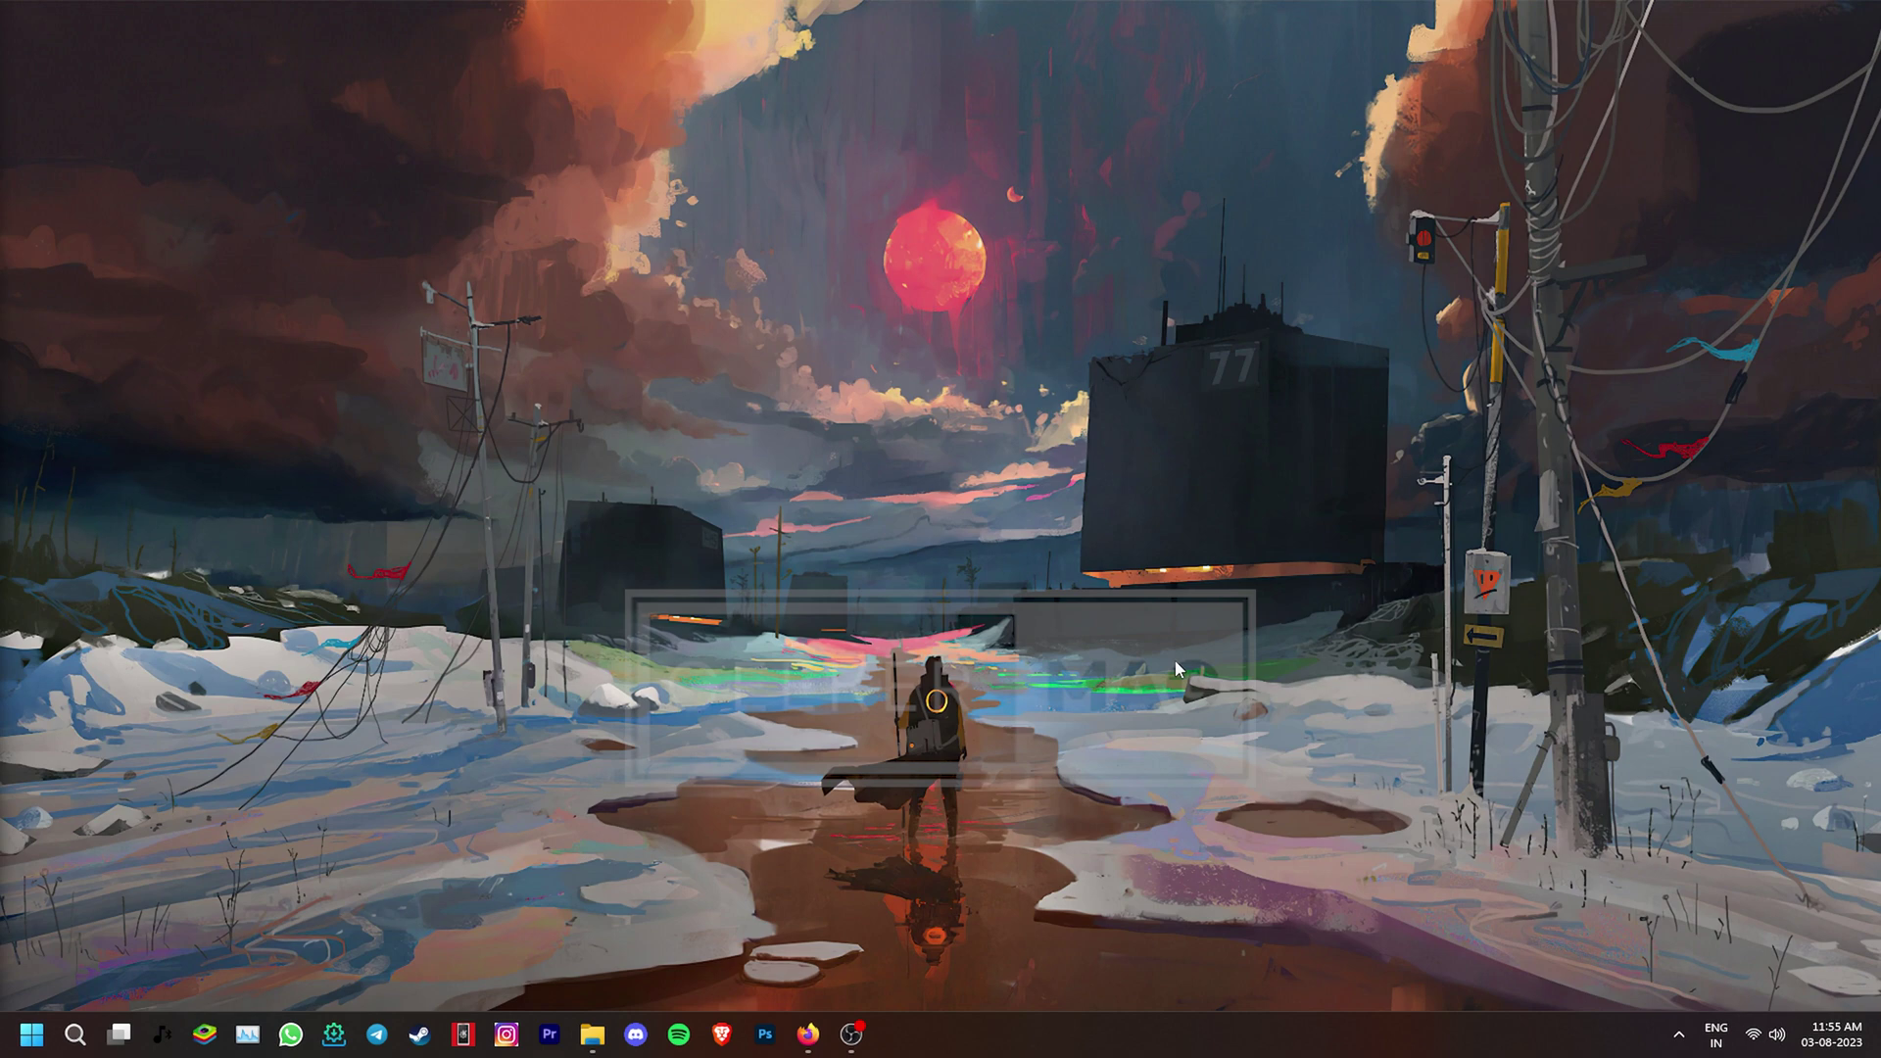
- Search Windows for 'core' and launch Core Temp to show processor temperatures
left_click(74, 1034)
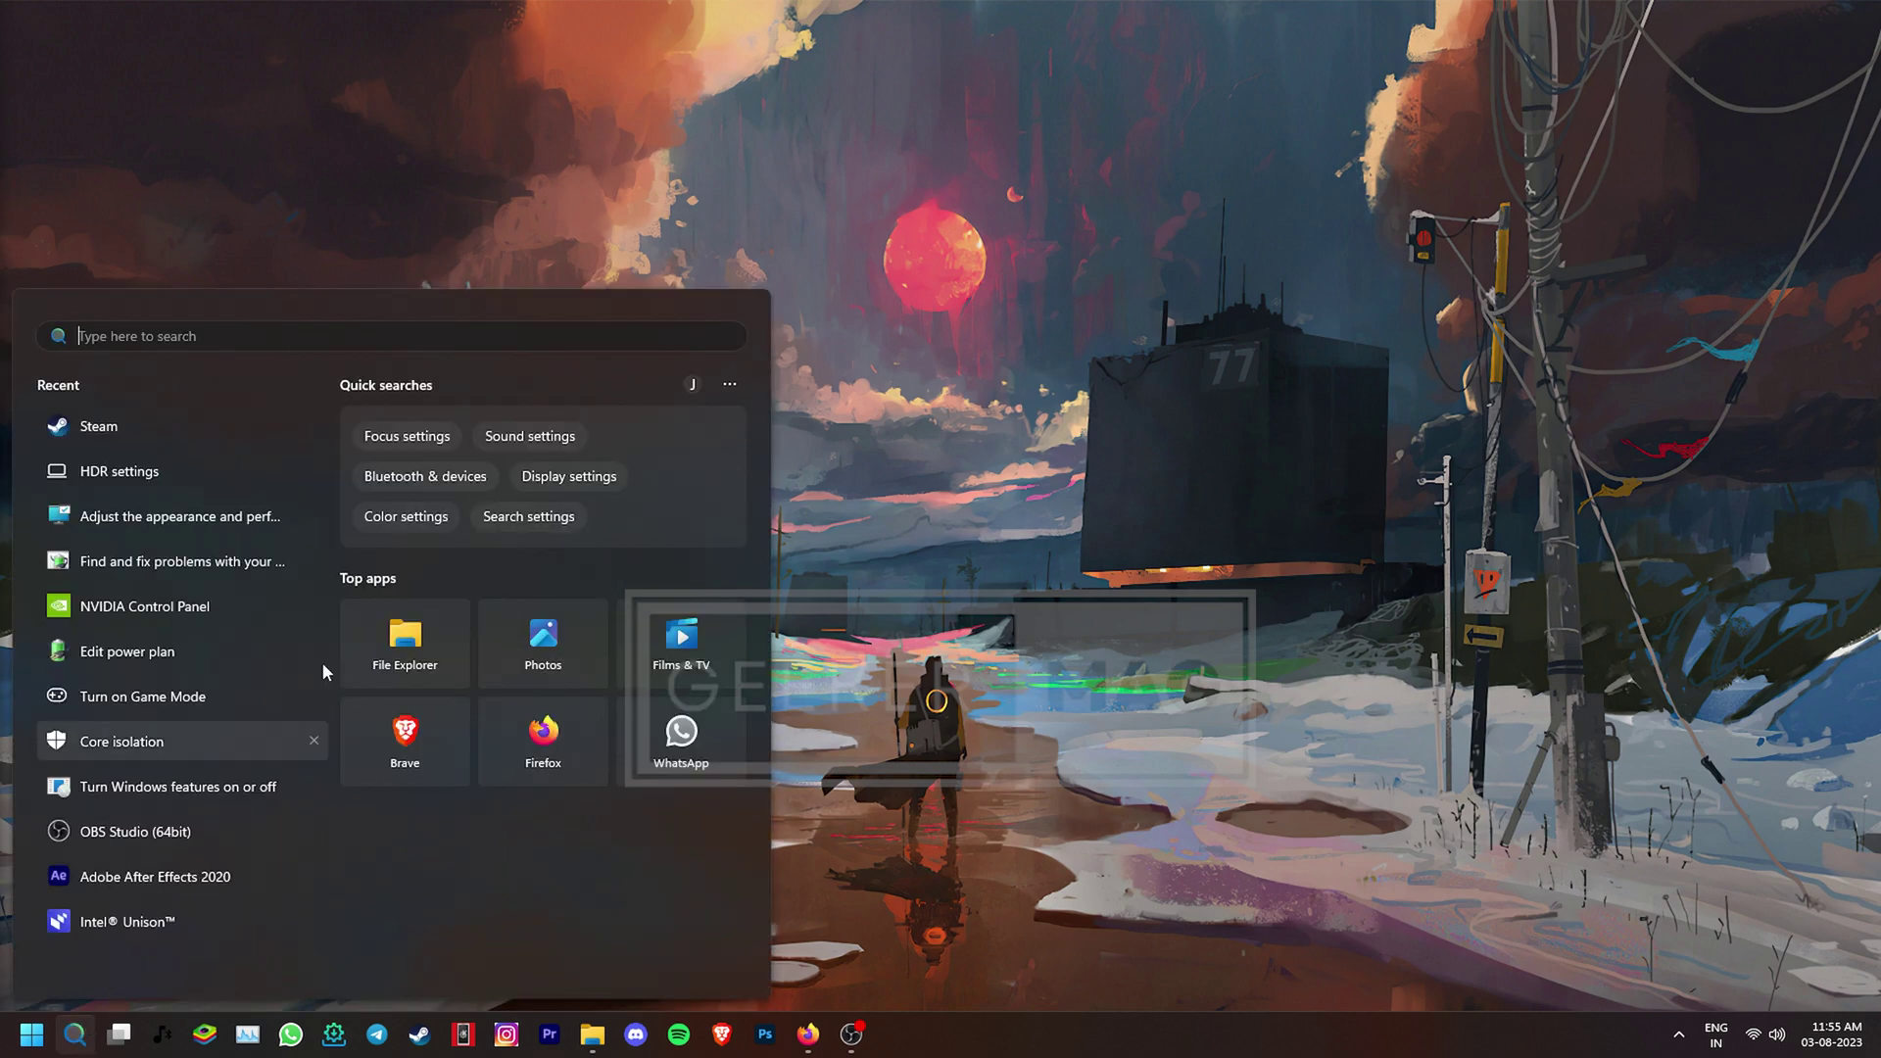
type("core")
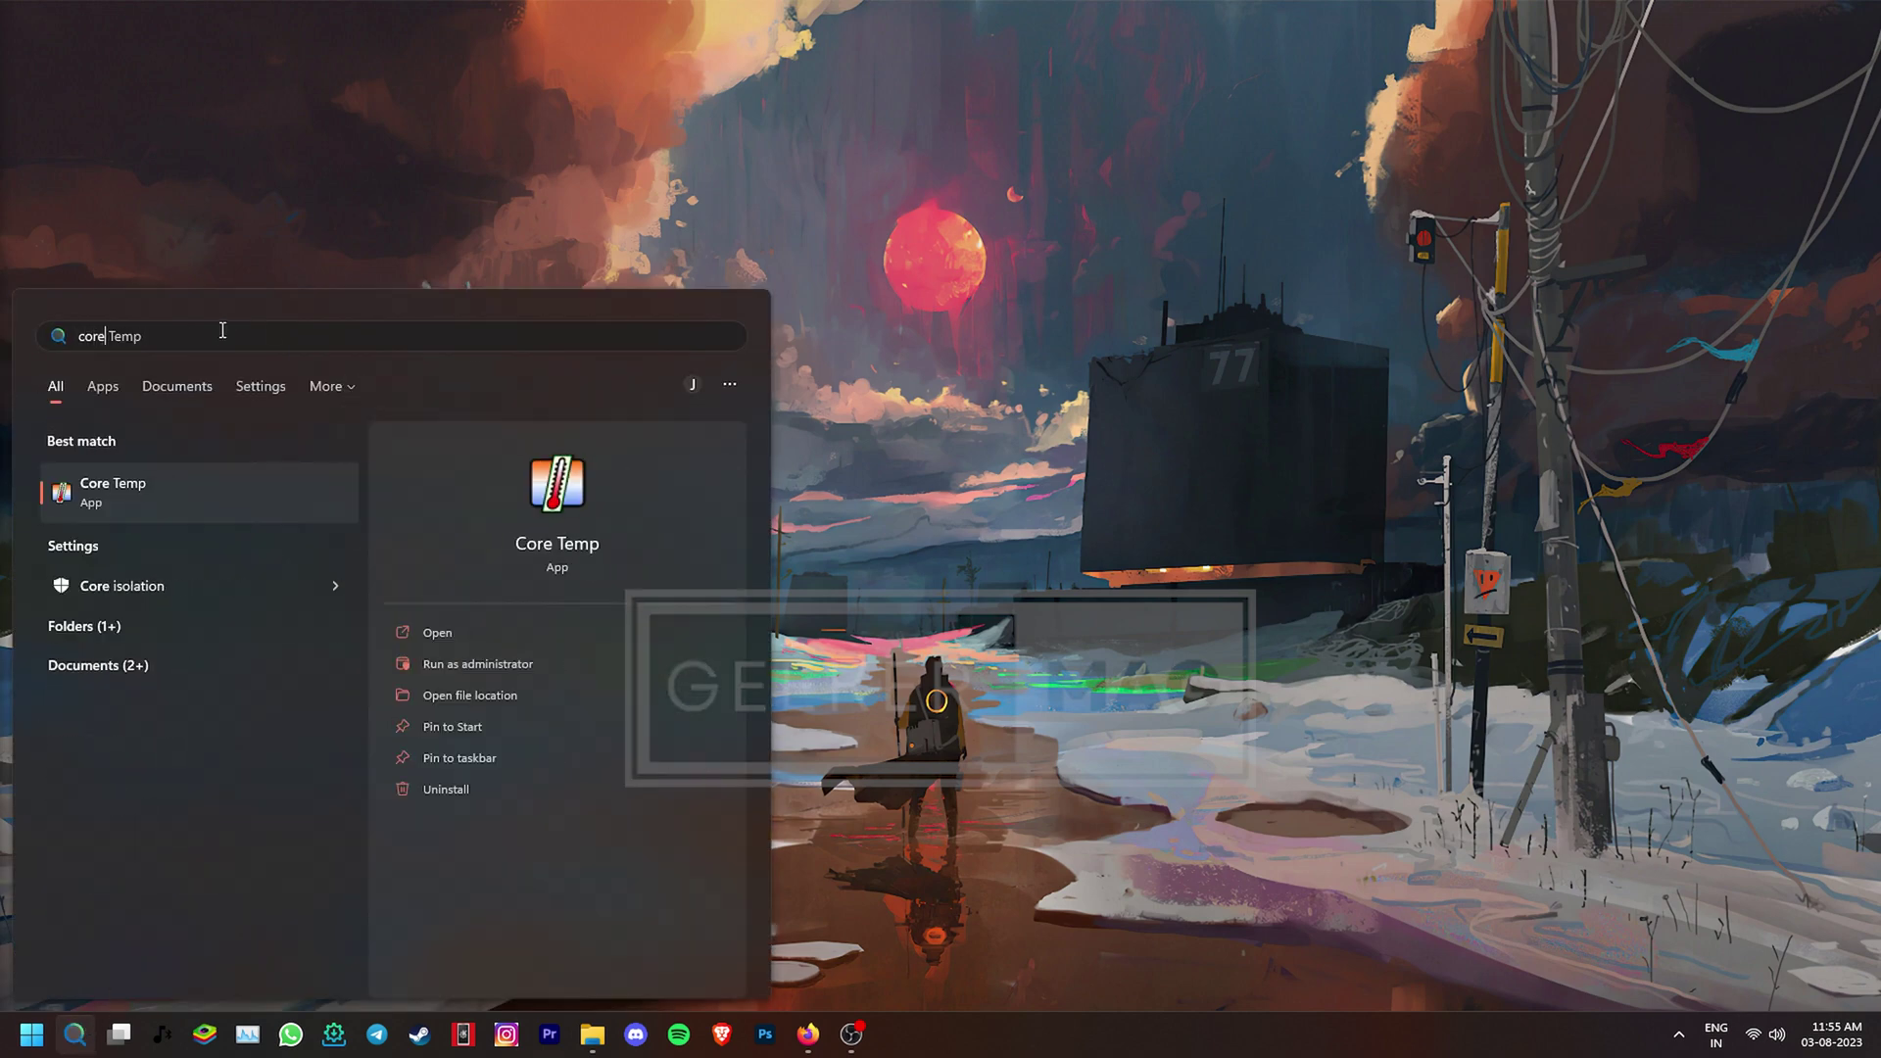
left_click(170, 506)
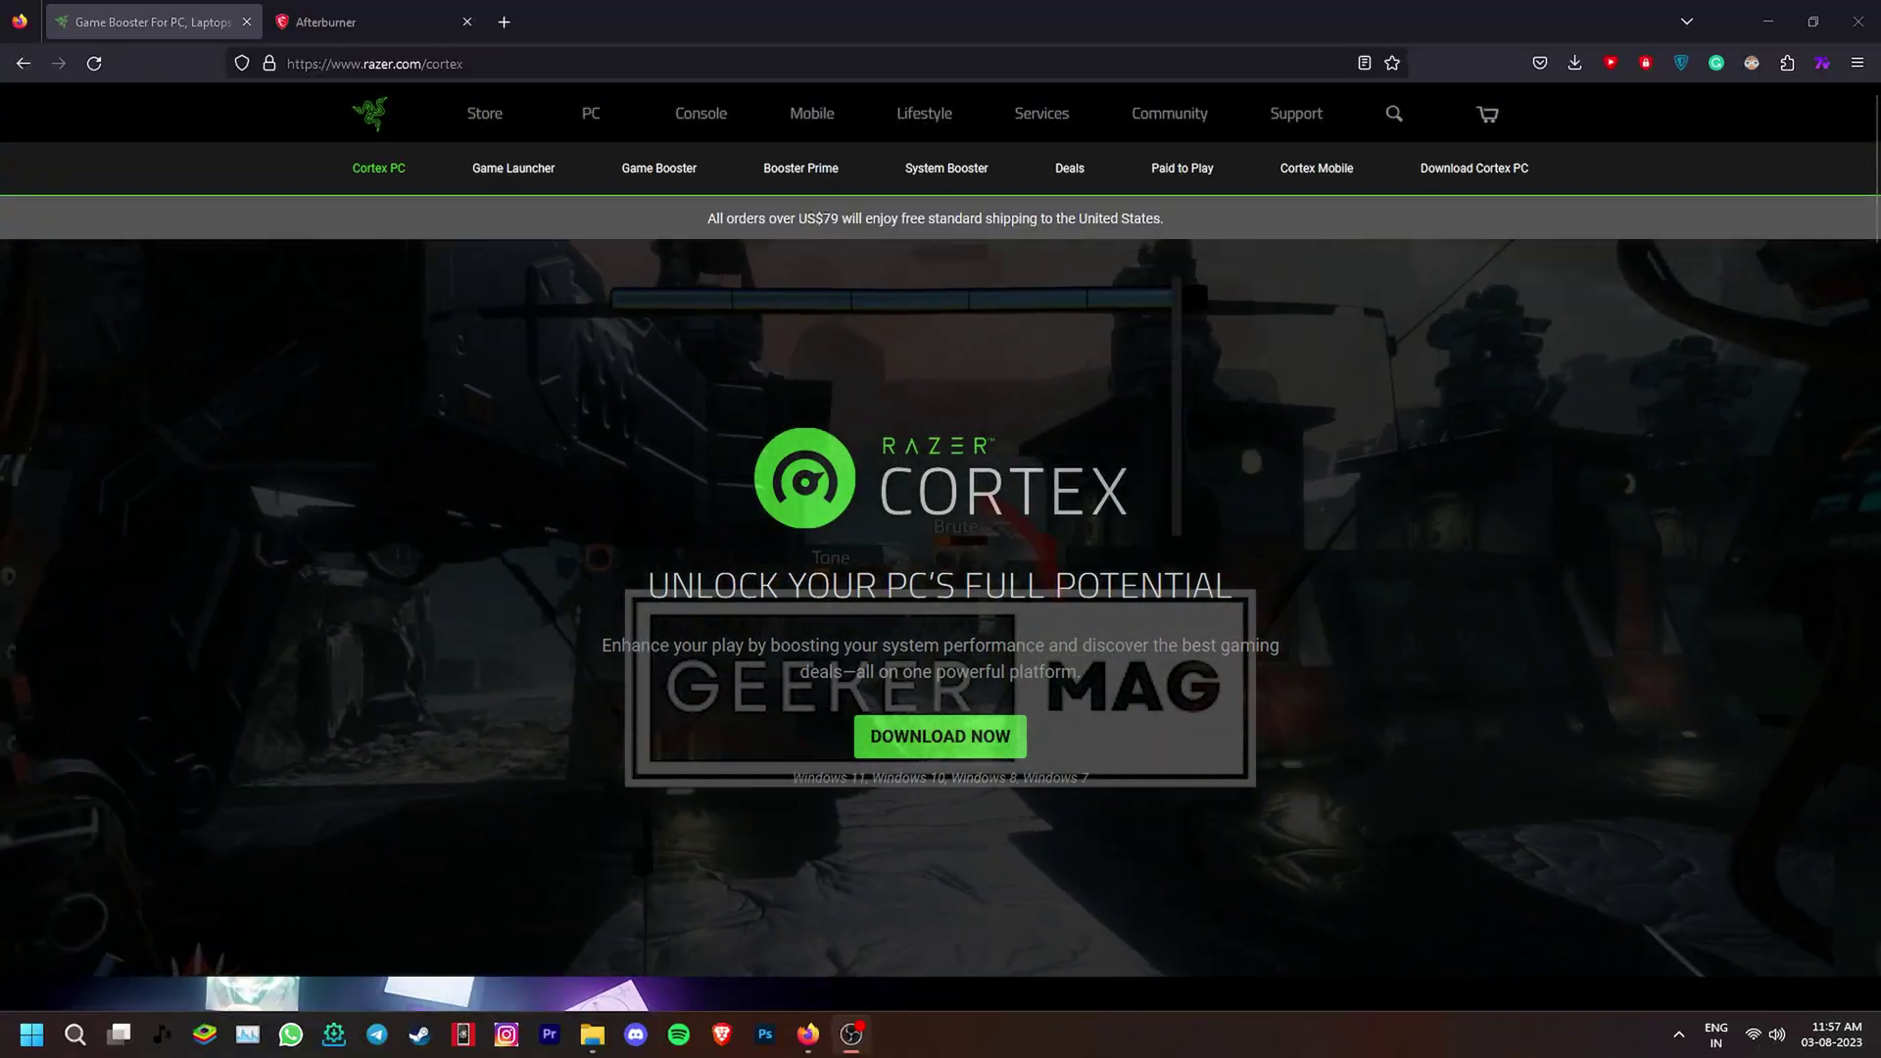
- Scroll the Razer Cortex page, switch to the MSI Afterburner tab, and scroll further down
scroll(774, 831, "down", 4)
scroll(790, 826, "down", 3)
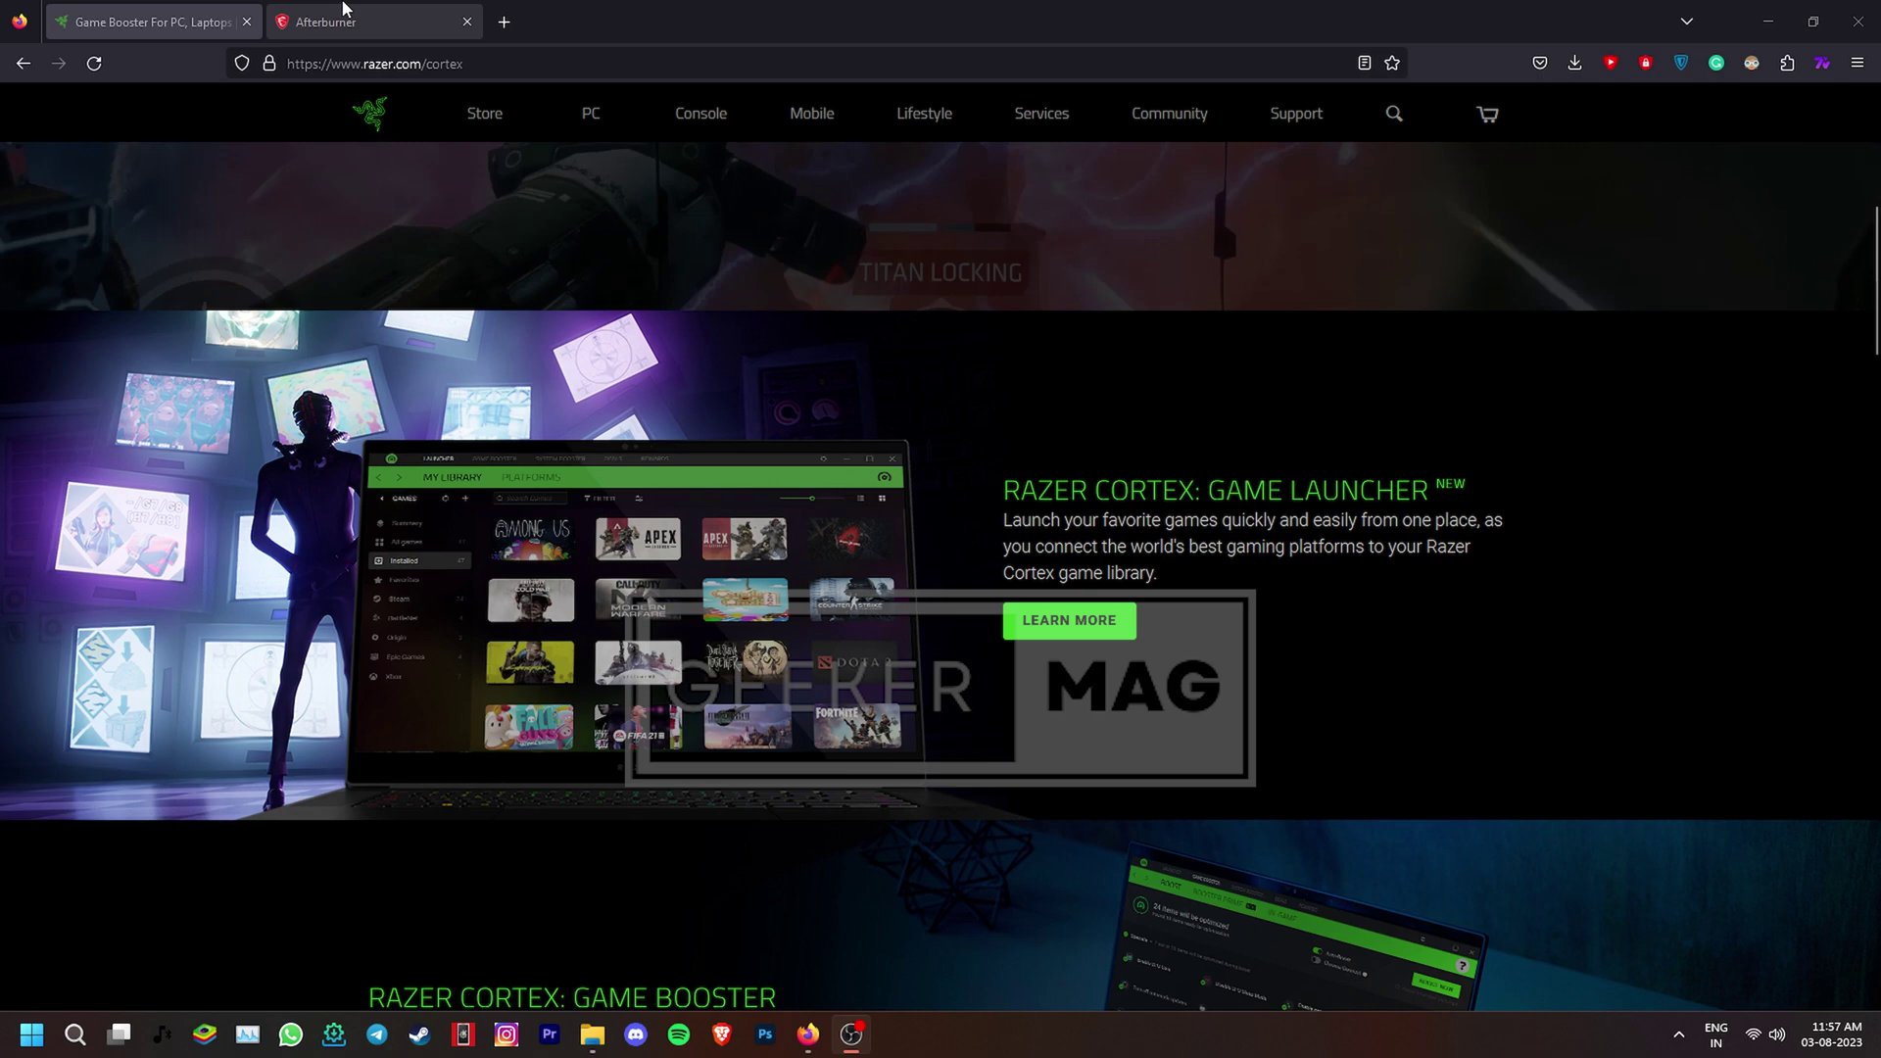
left_click(341, 21)
scroll(453, 387, "down", 3)
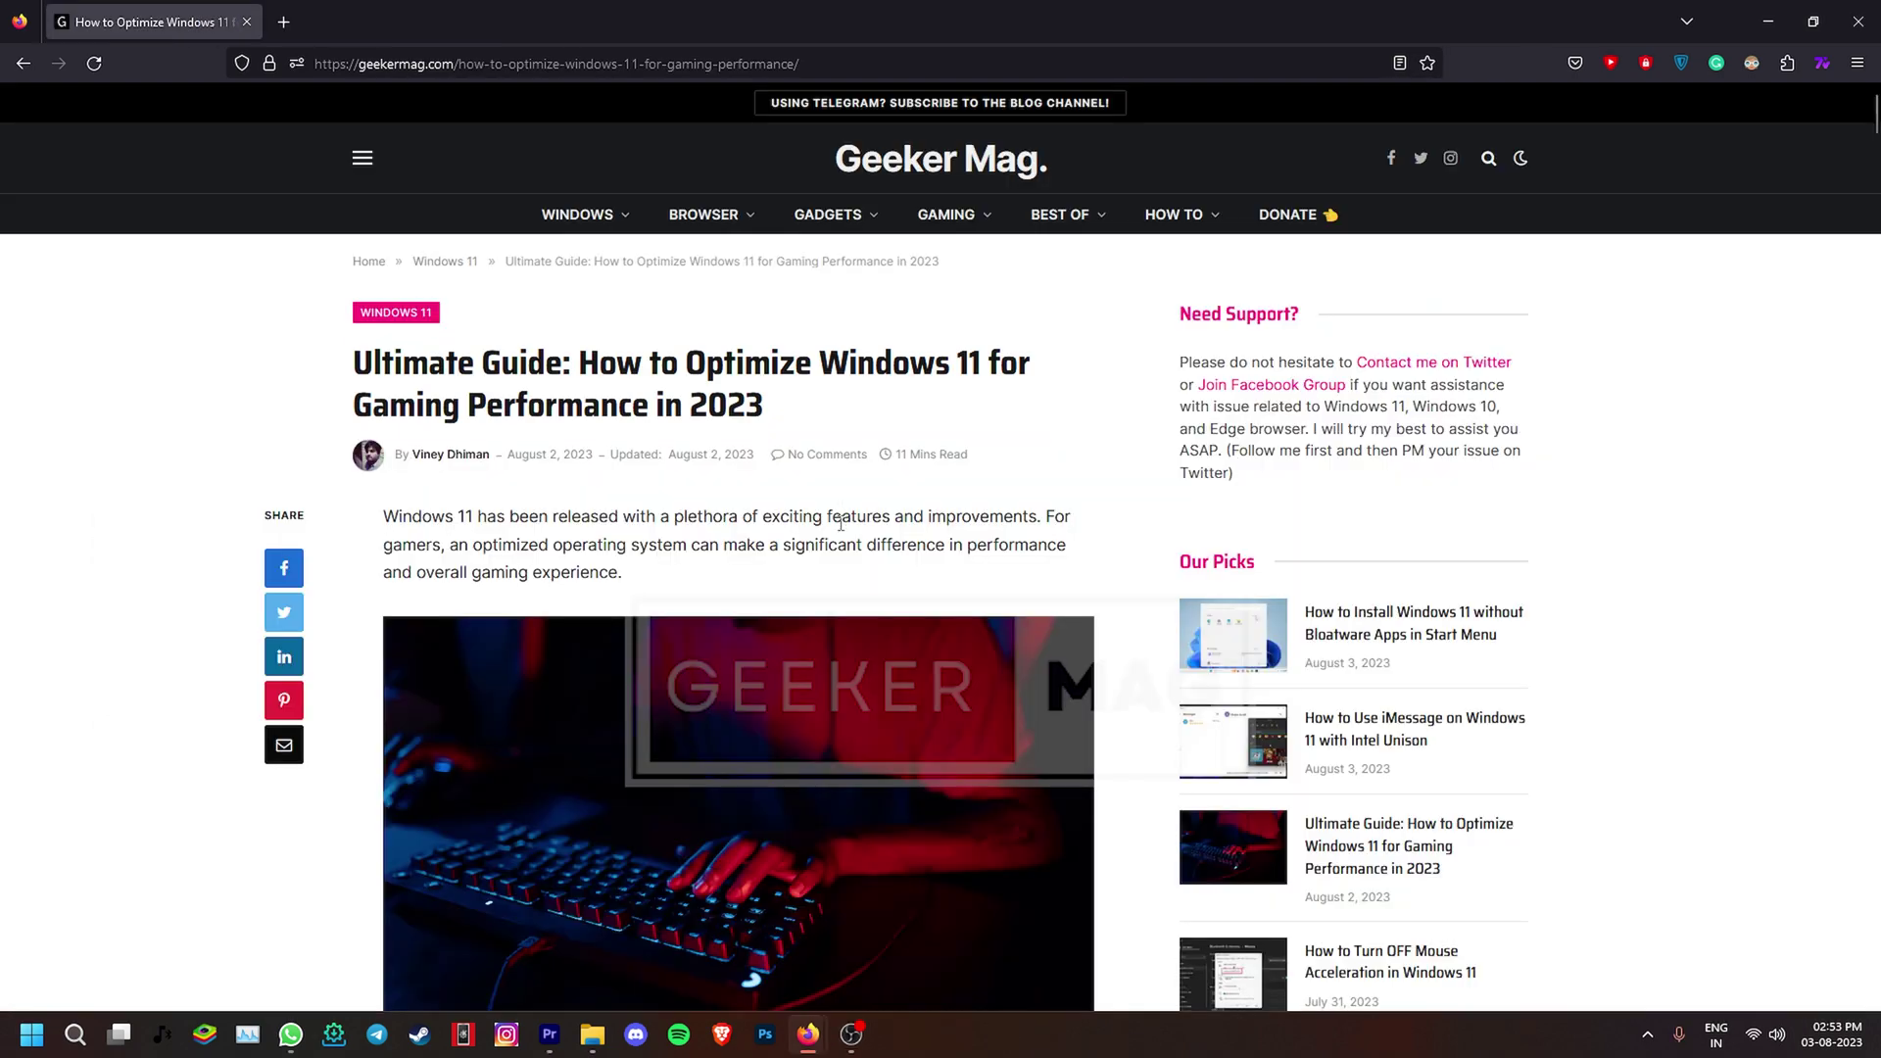
scroll(840, 502, "down", 3)
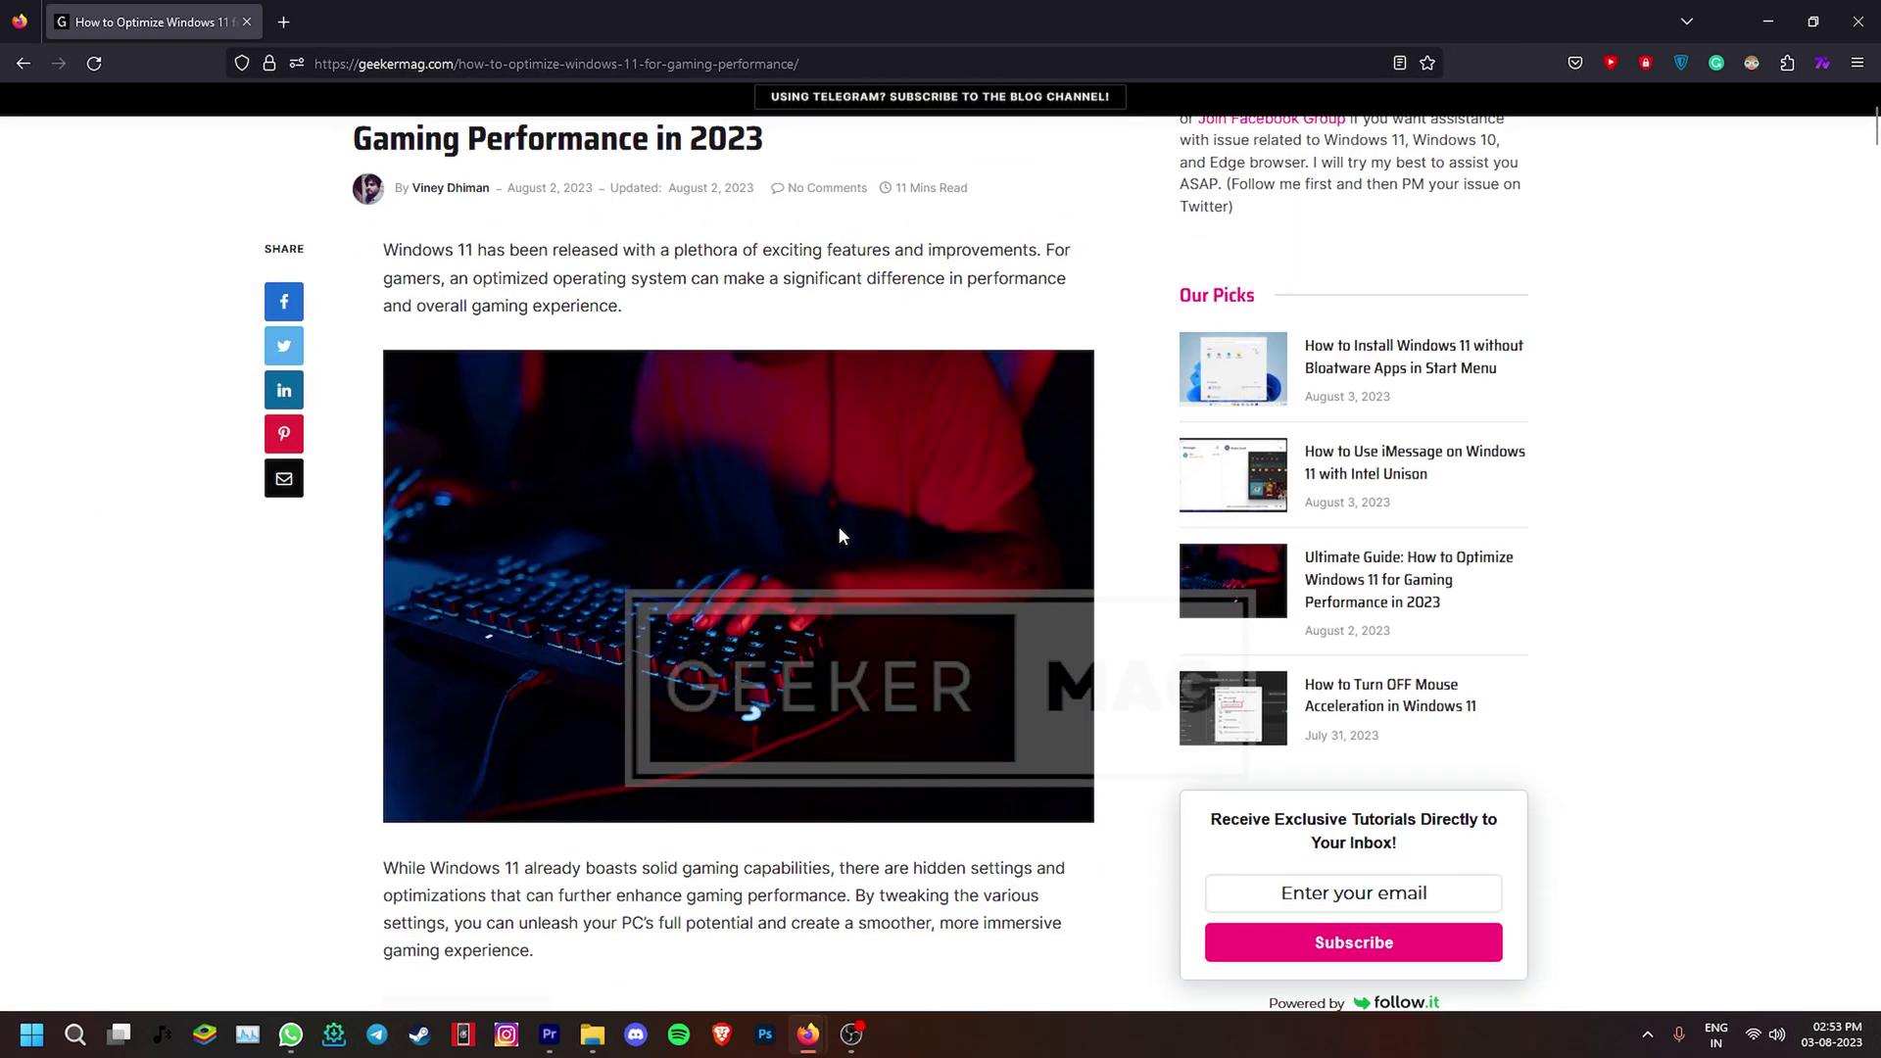
scroll(842, 548, "down", 7)
scroll(847, 562, "down", 3)
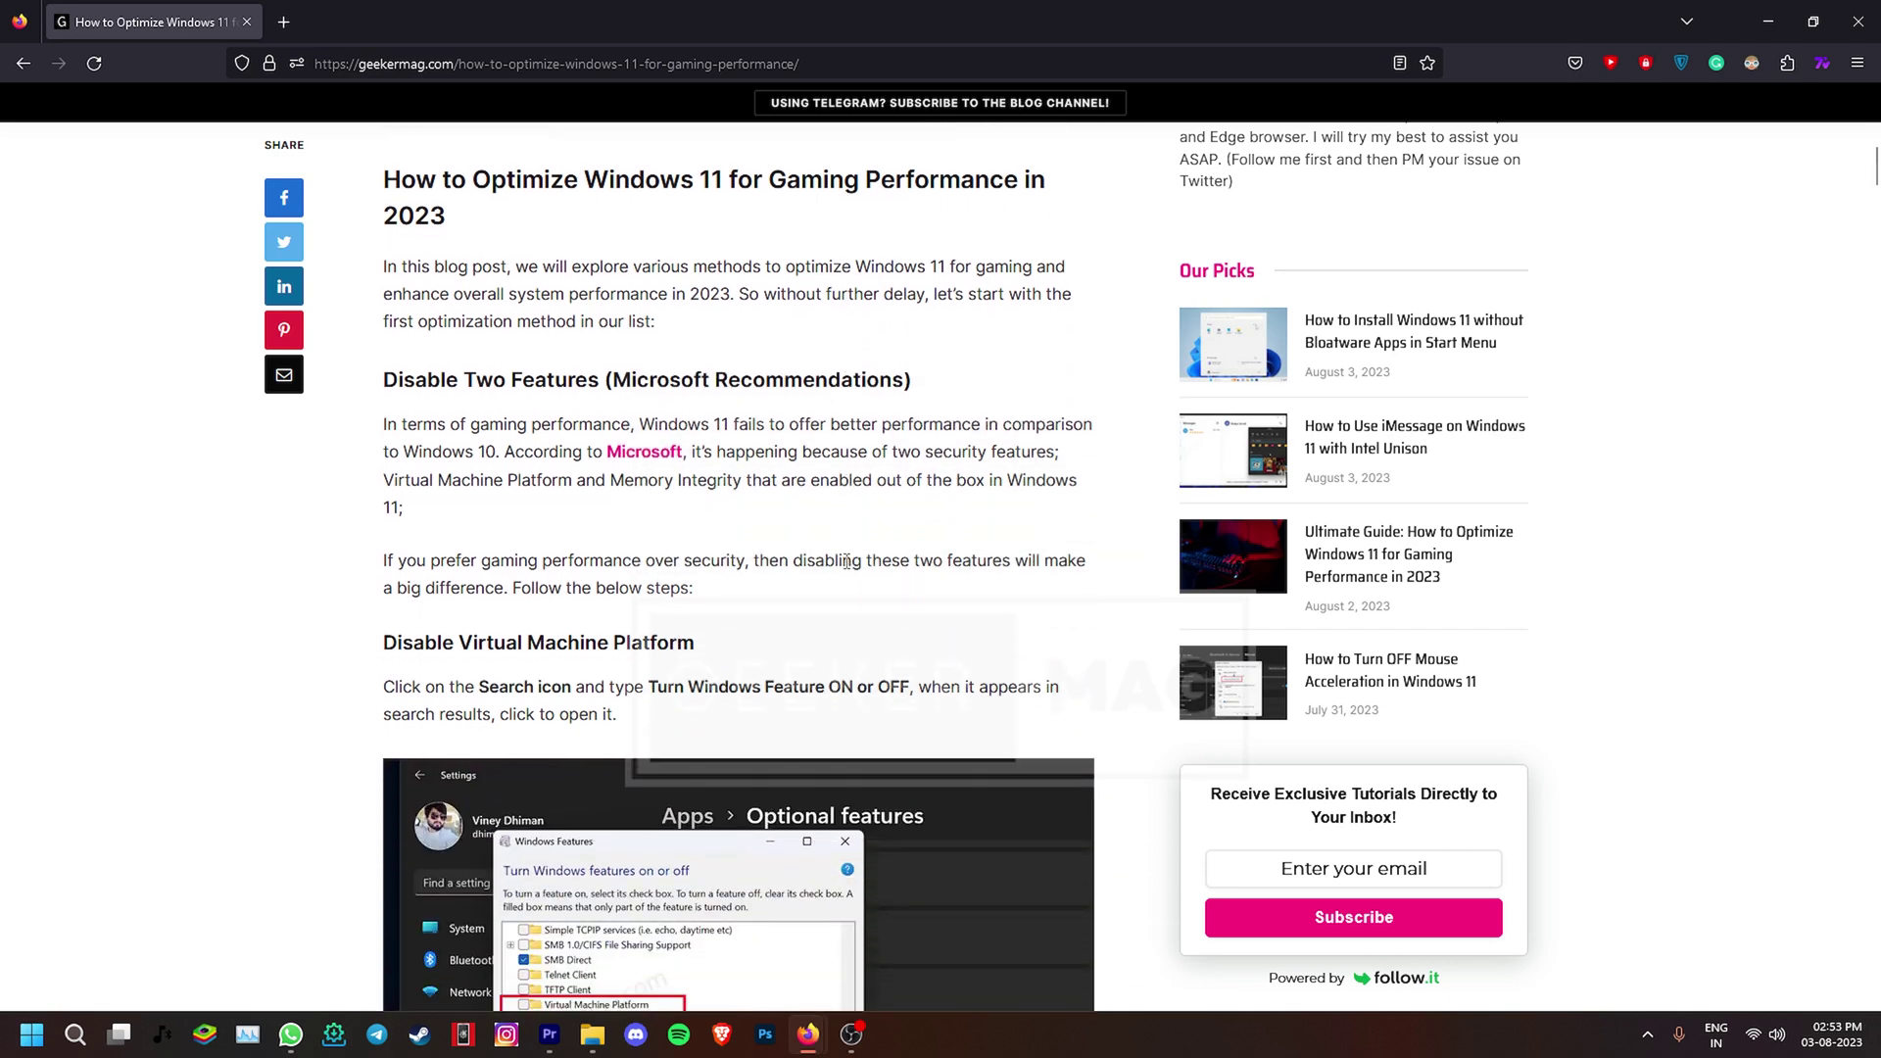
scroll(847, 562, "down", 4)
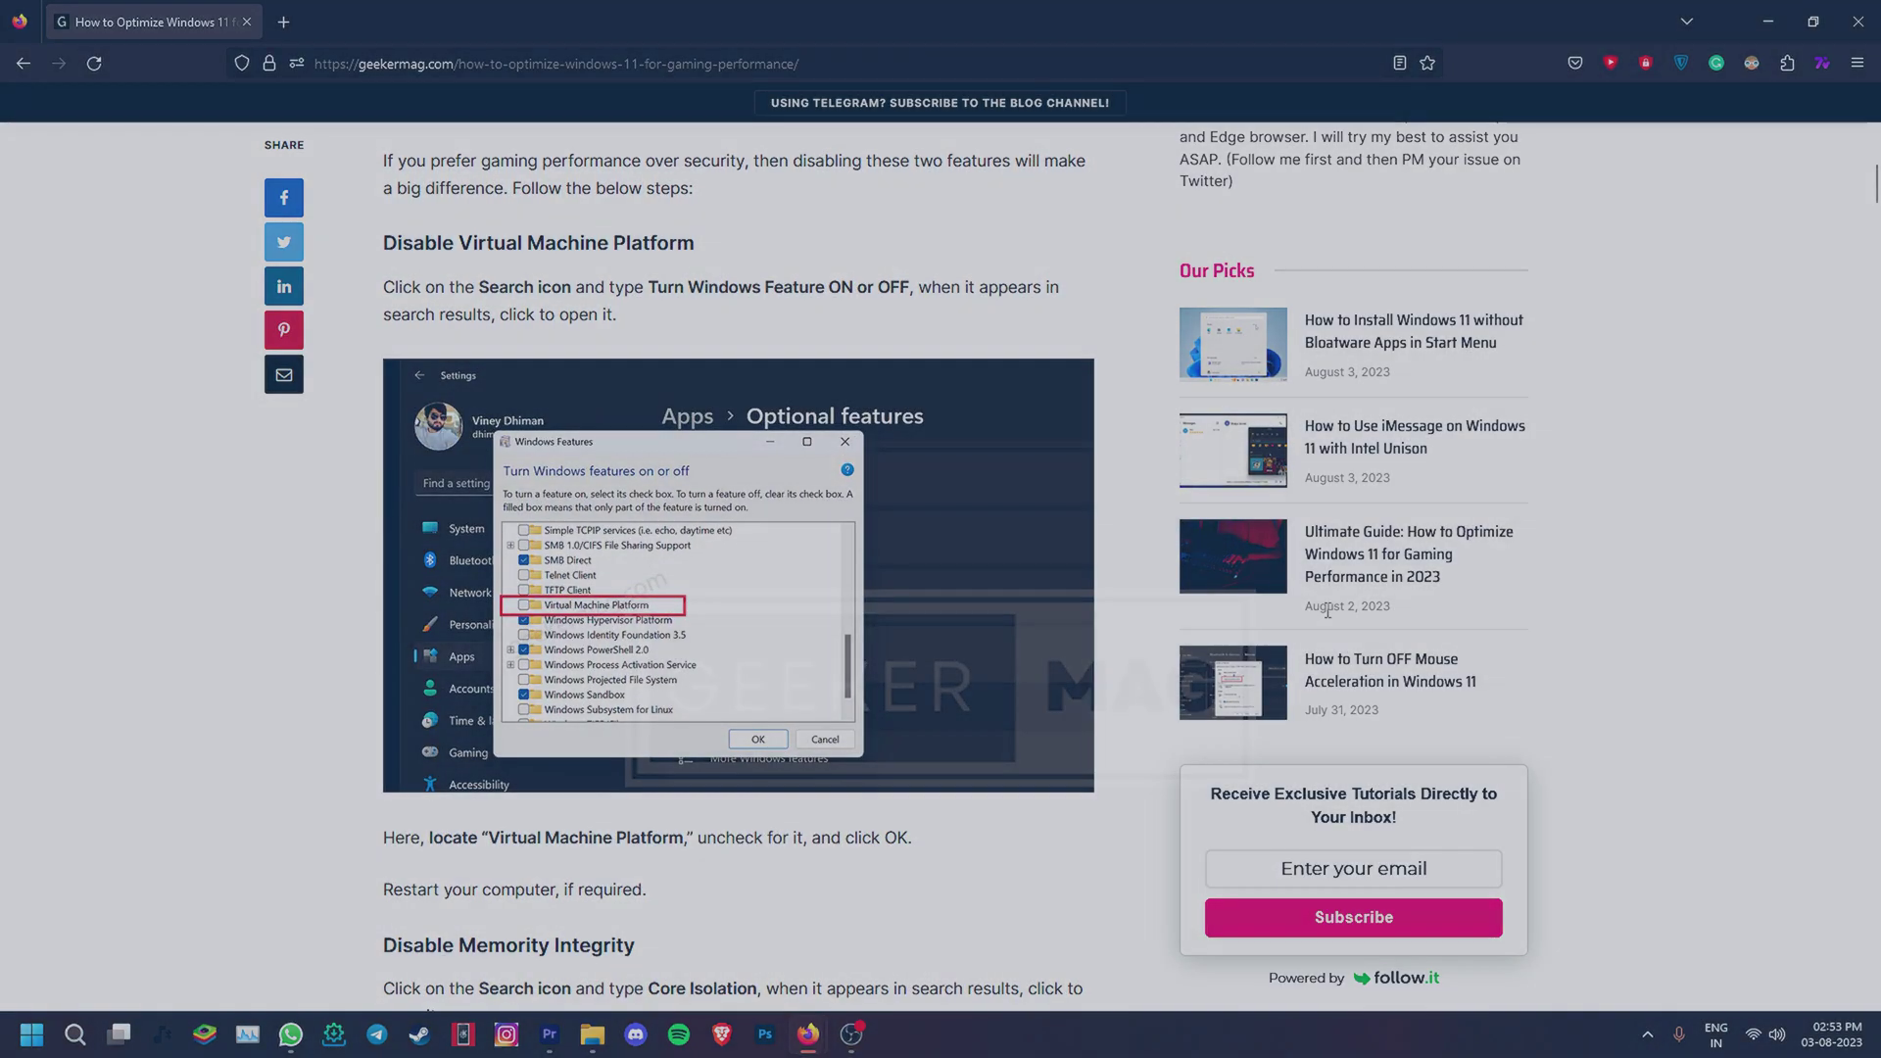